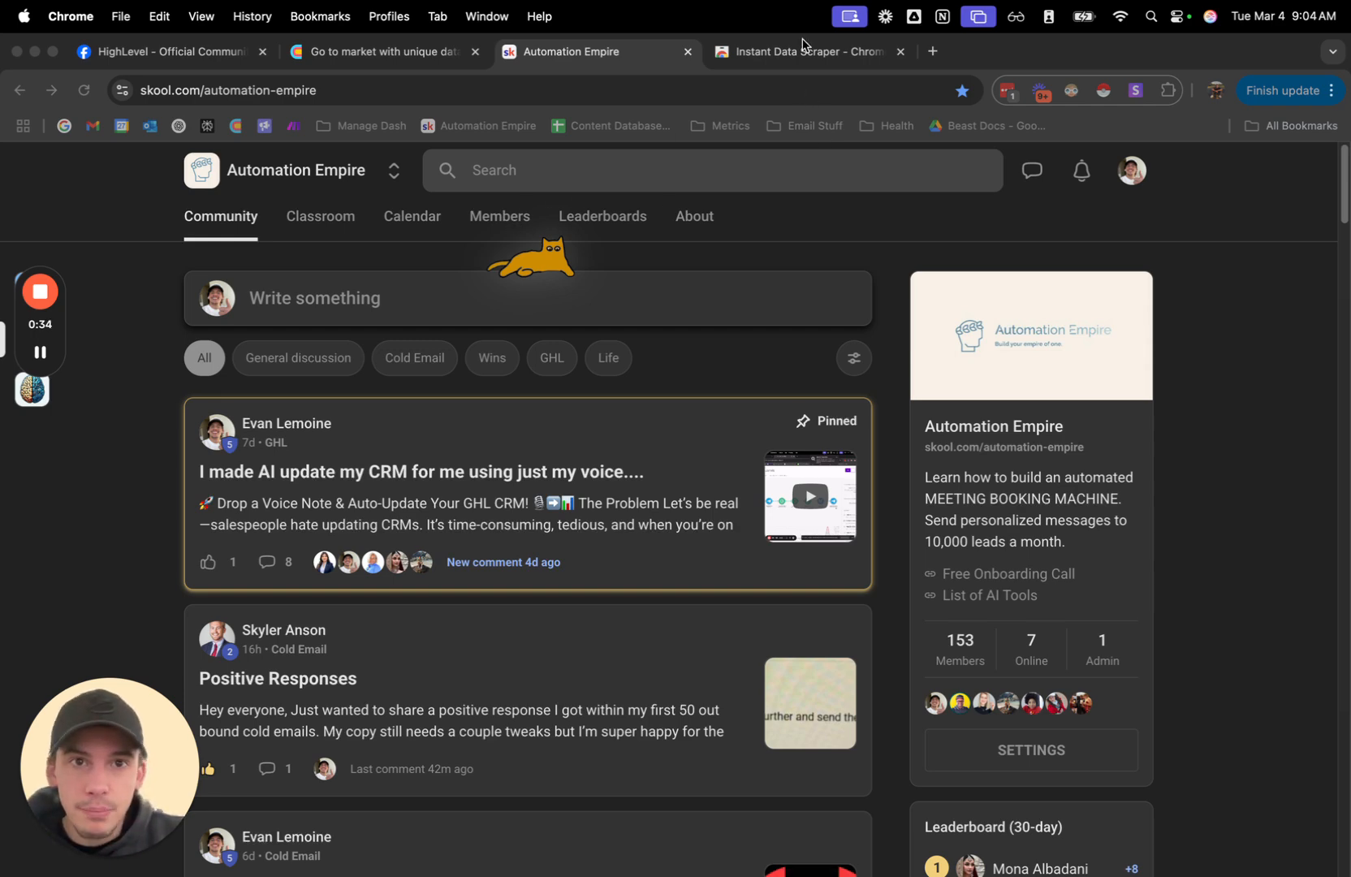
View the Instant Data Scraper extension page in the Chrome Web Store and return to the Automation Empire community.
click(793, 67)
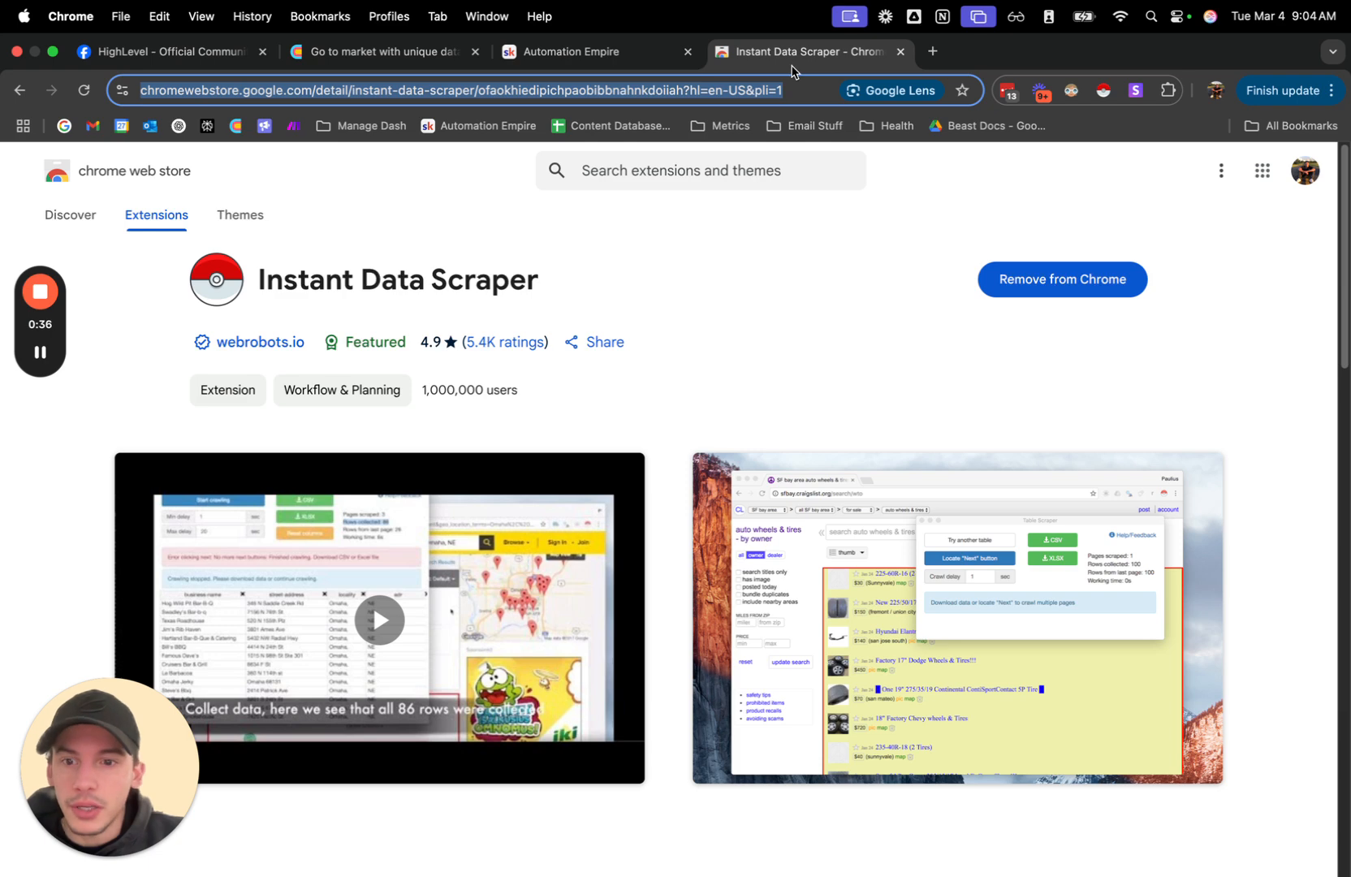
click(536, 68)
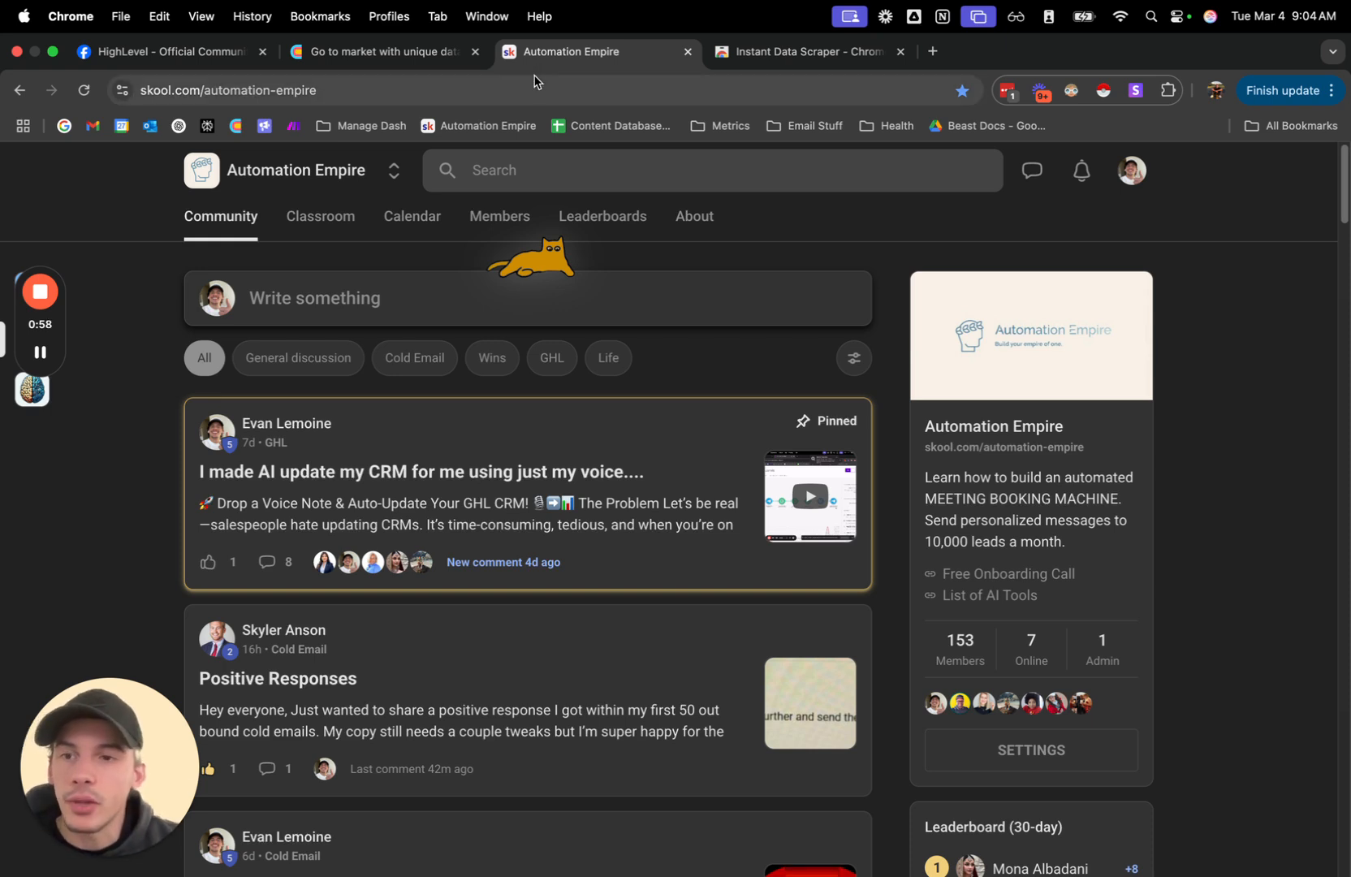
Open the members list of the HighLevel - Official Community Facebook group and launch Instant Data Scraper on it.
click(227, 57)
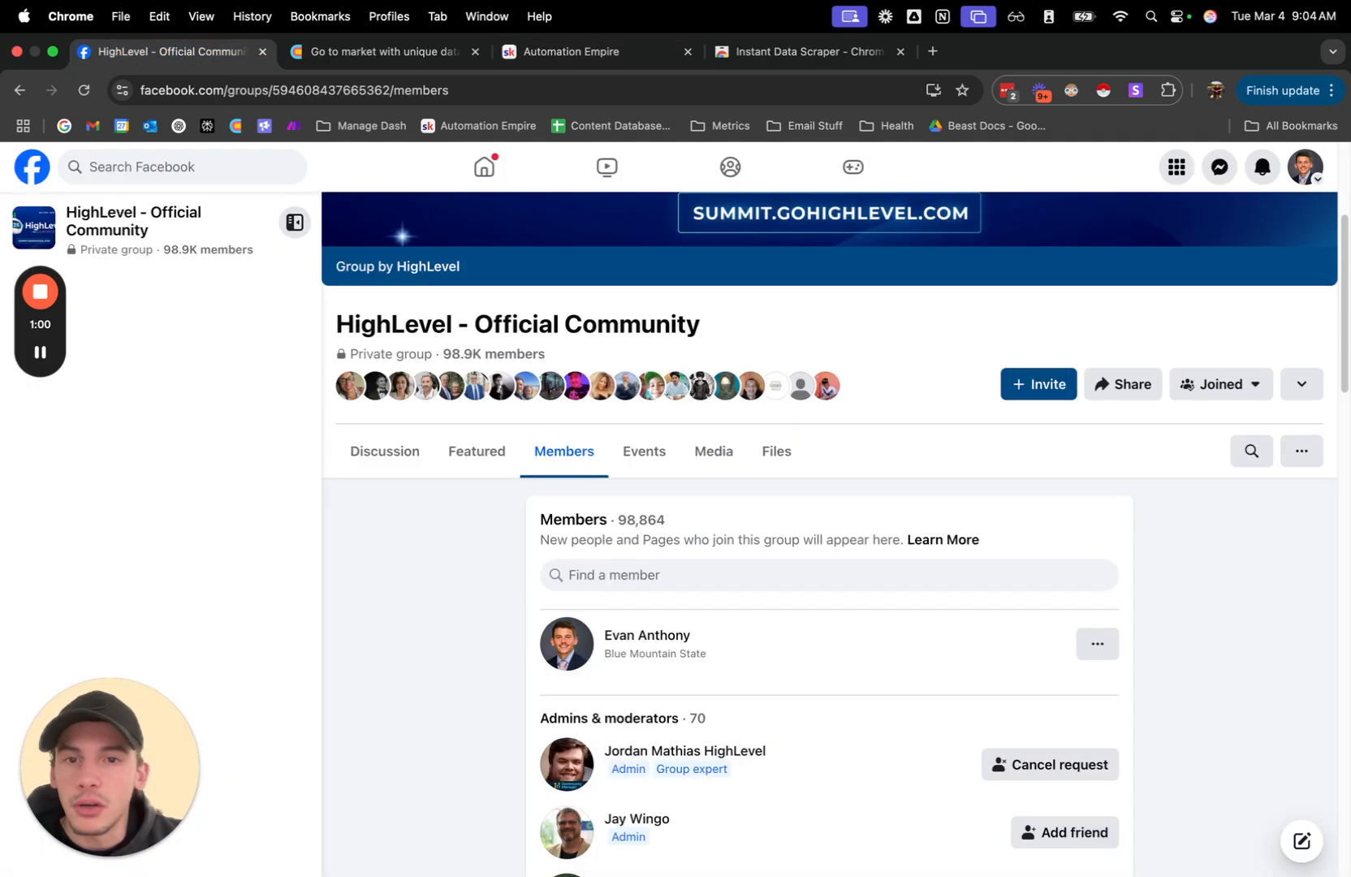
scroll(859, 670, down, 6)
scroll(852, 679, up, 10)
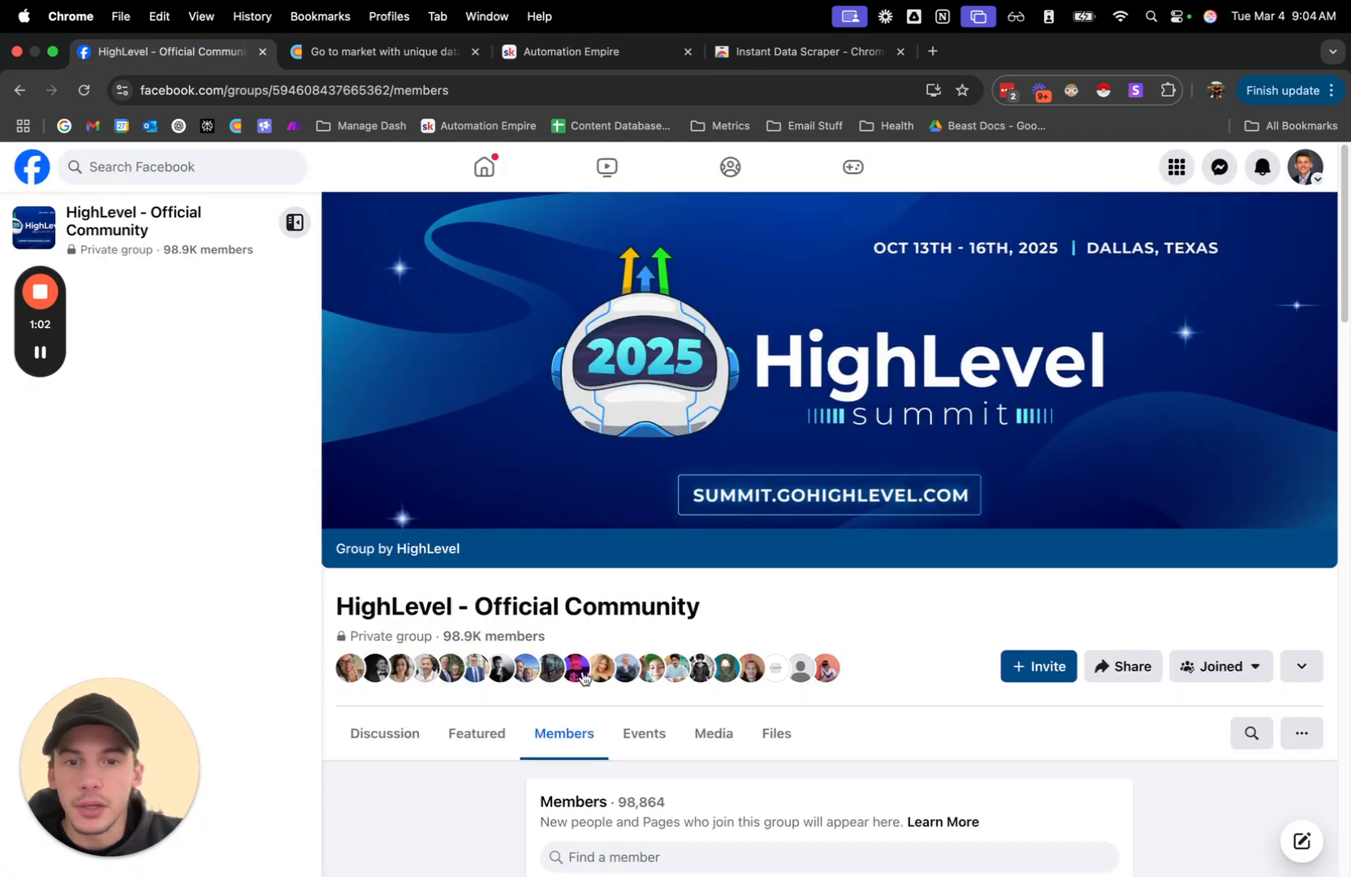
click(579, 718)
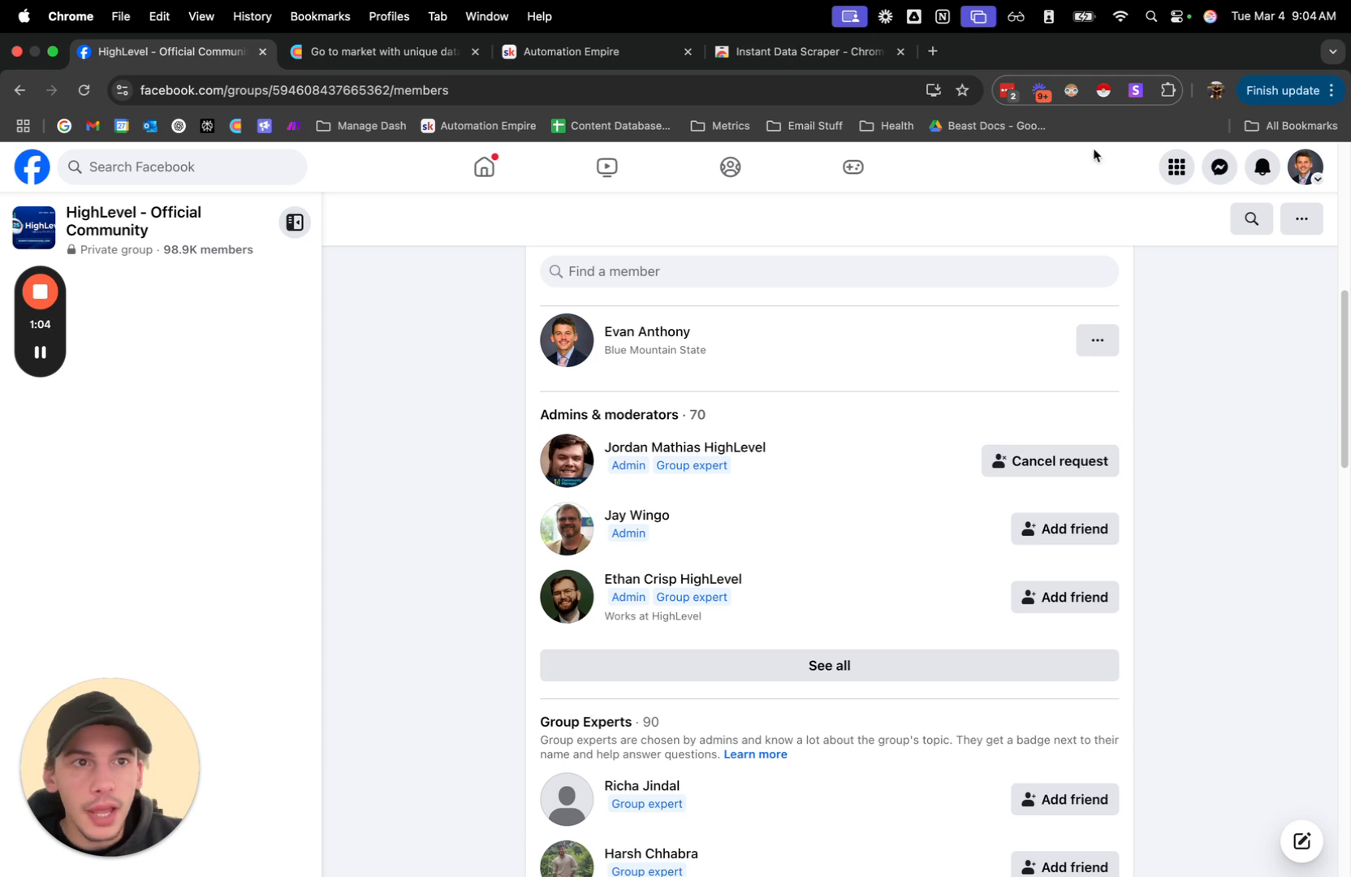
click(1102, 92)
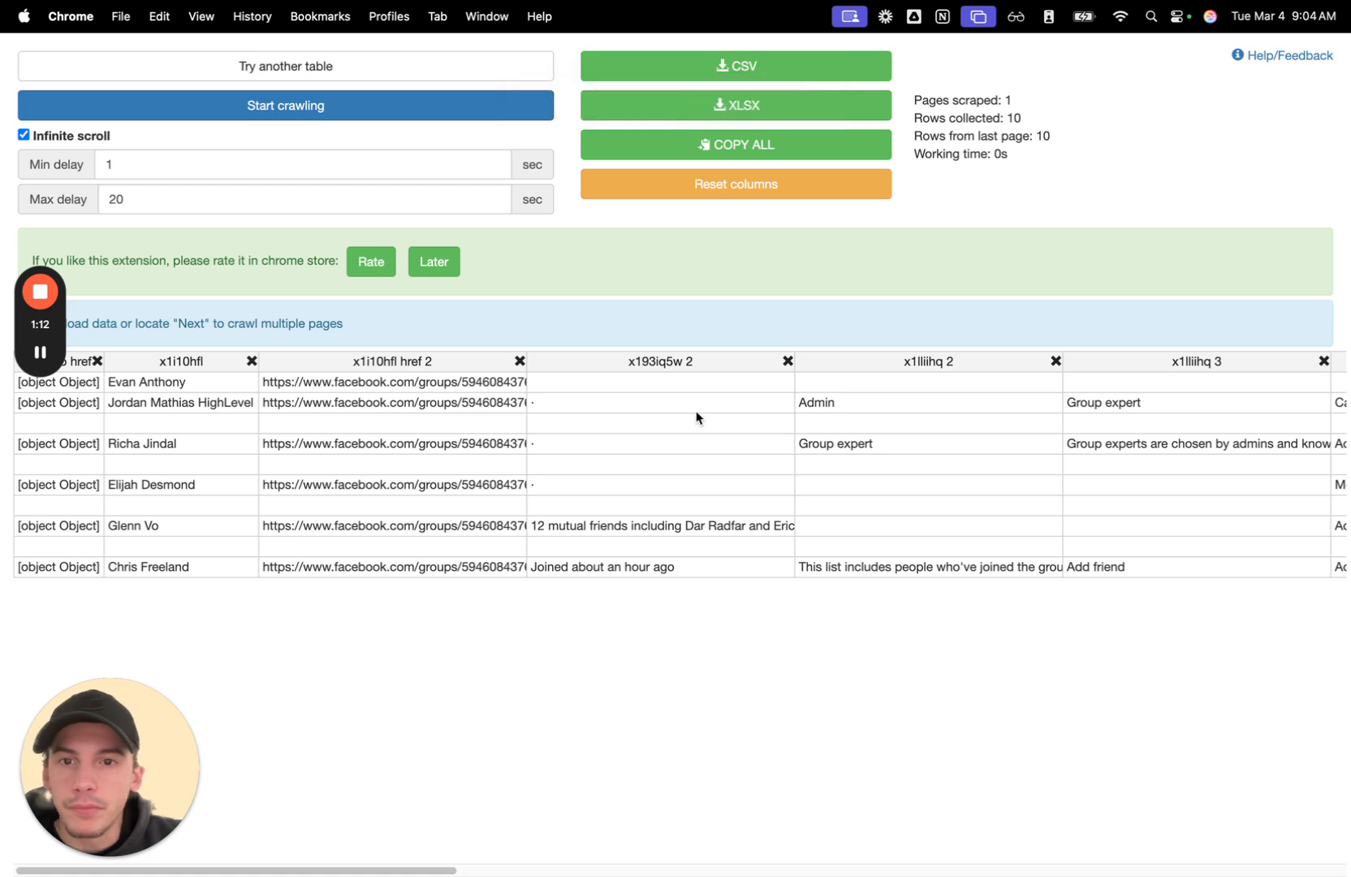
Switch the scraper to the table of new group members and check its name, profile link and headline columns.
click(254, 62)
click(254, 63)
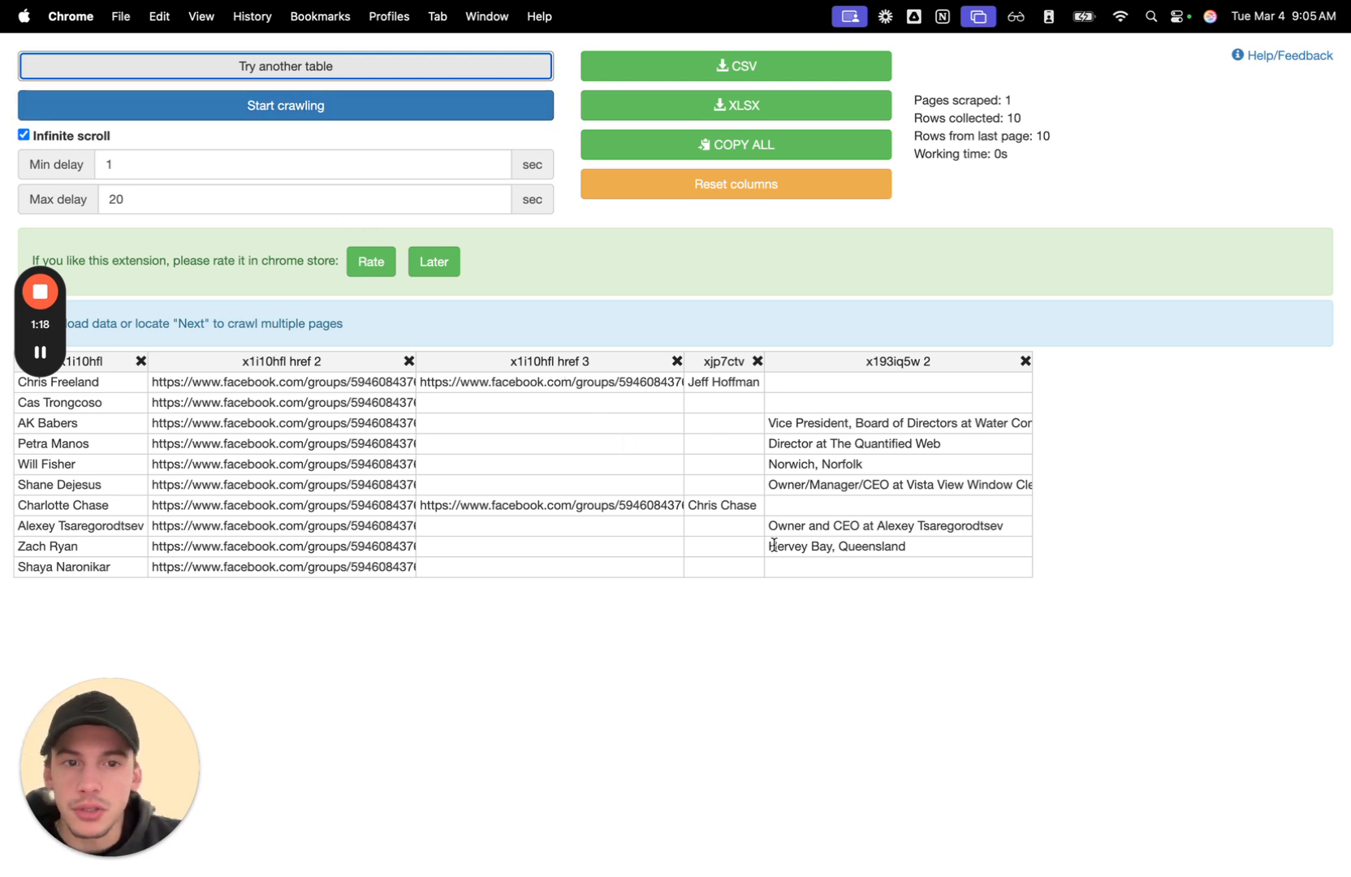
click(91, 383)
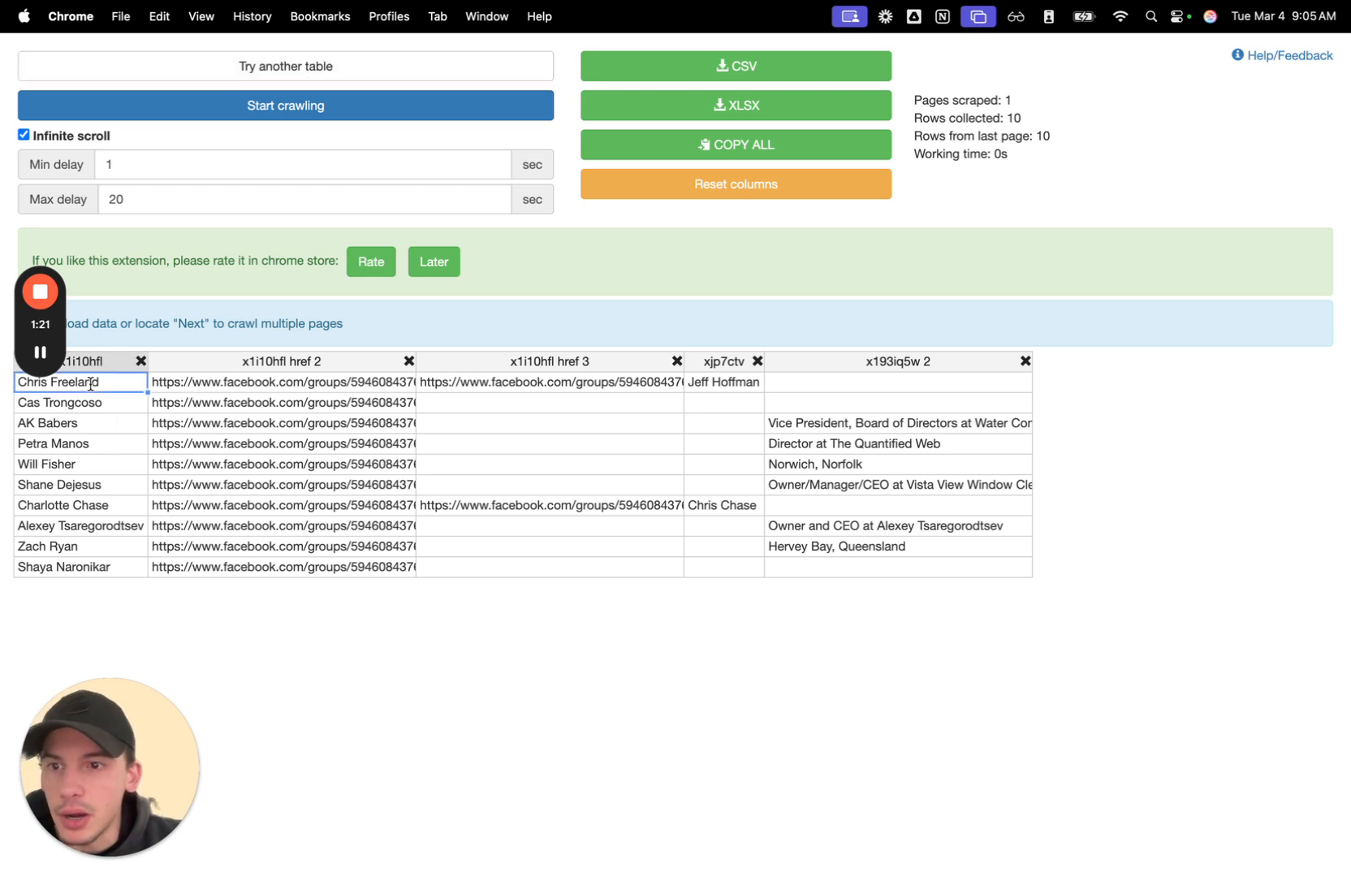
click(199, 385)
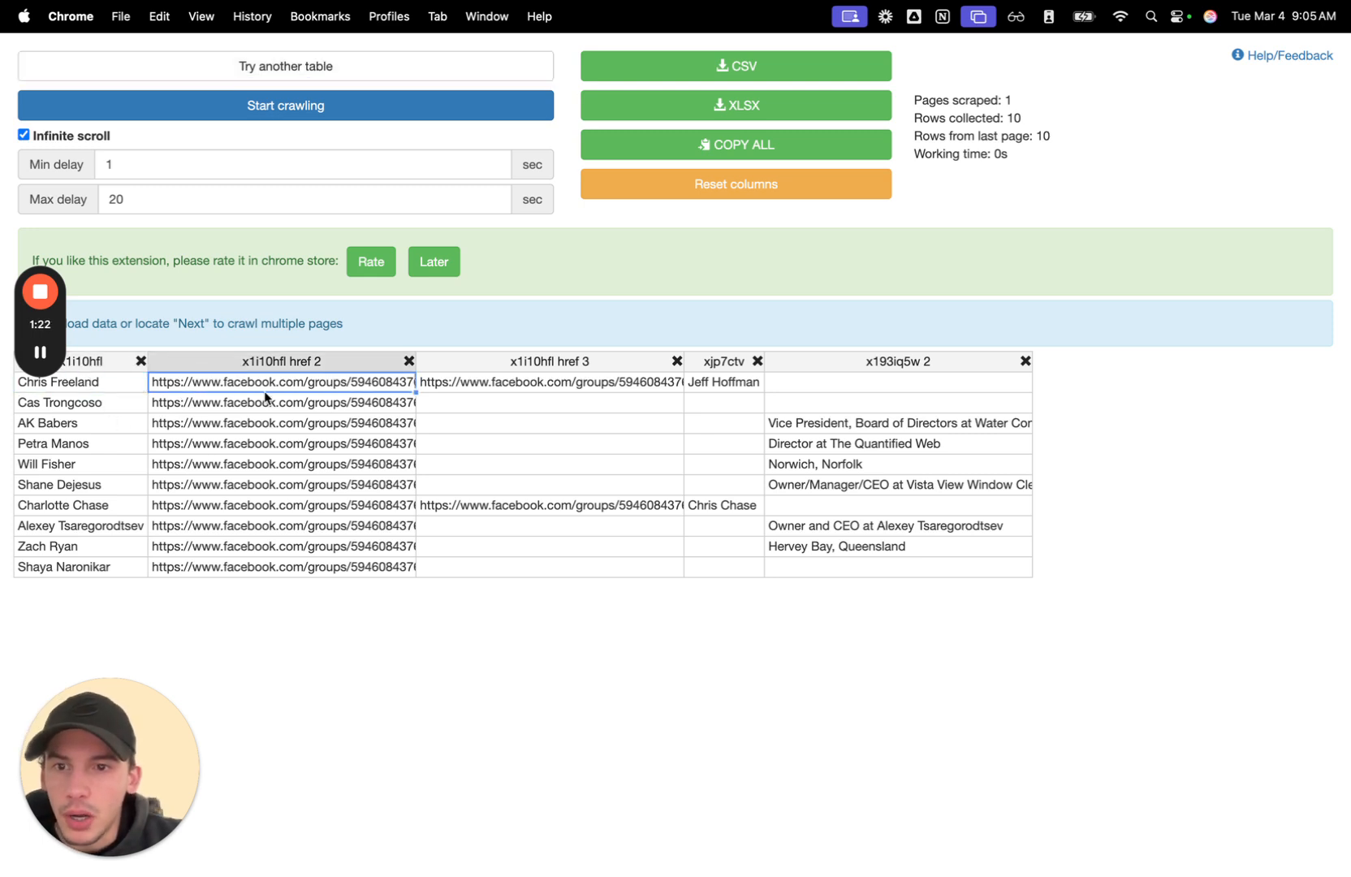
click(808, 446)
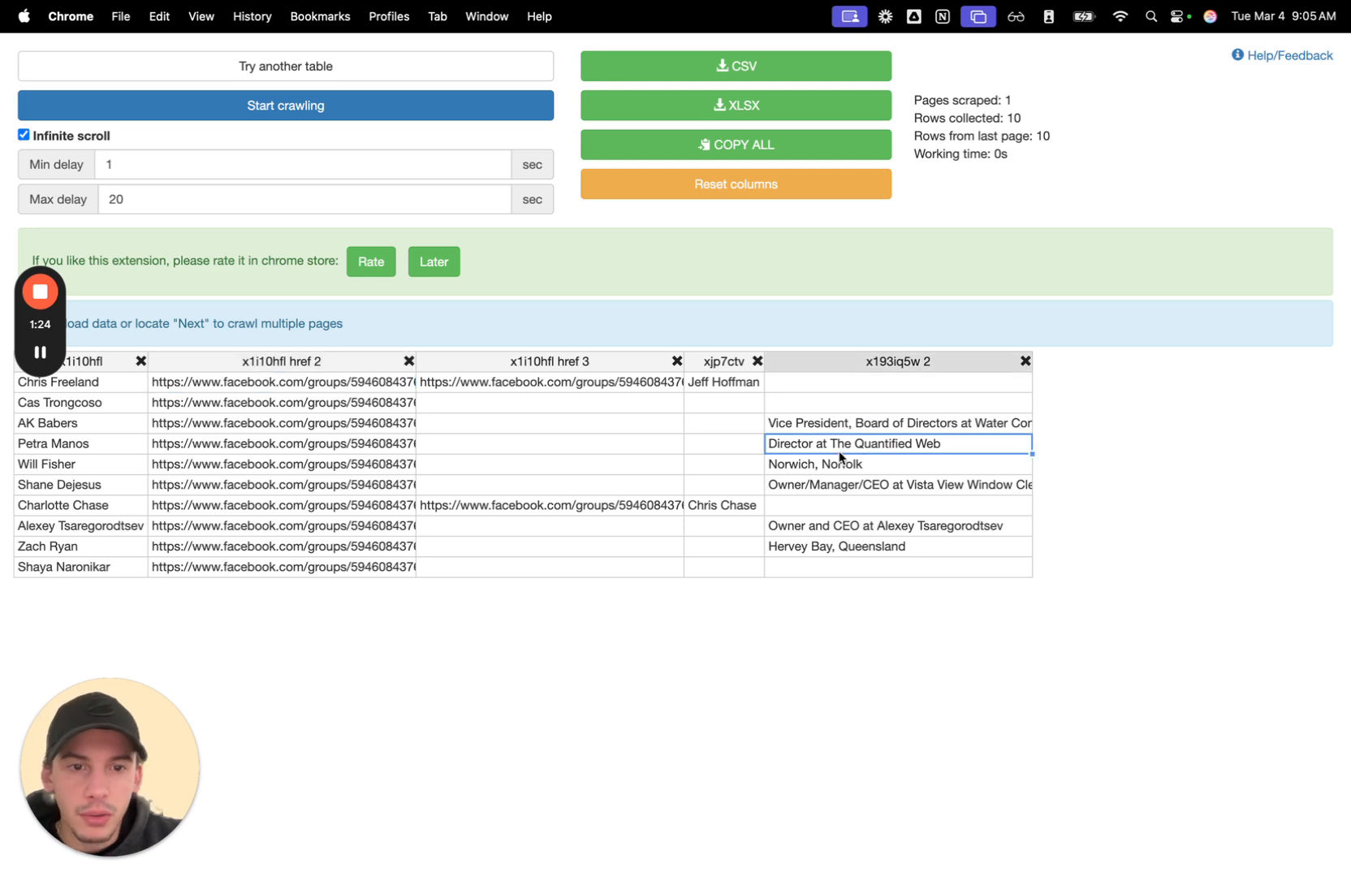
Remove the x1i10hfl href 3 and xjp7ctv columns from the scraped table and close the scraper window.
click(676, 360)
click(489, 361)
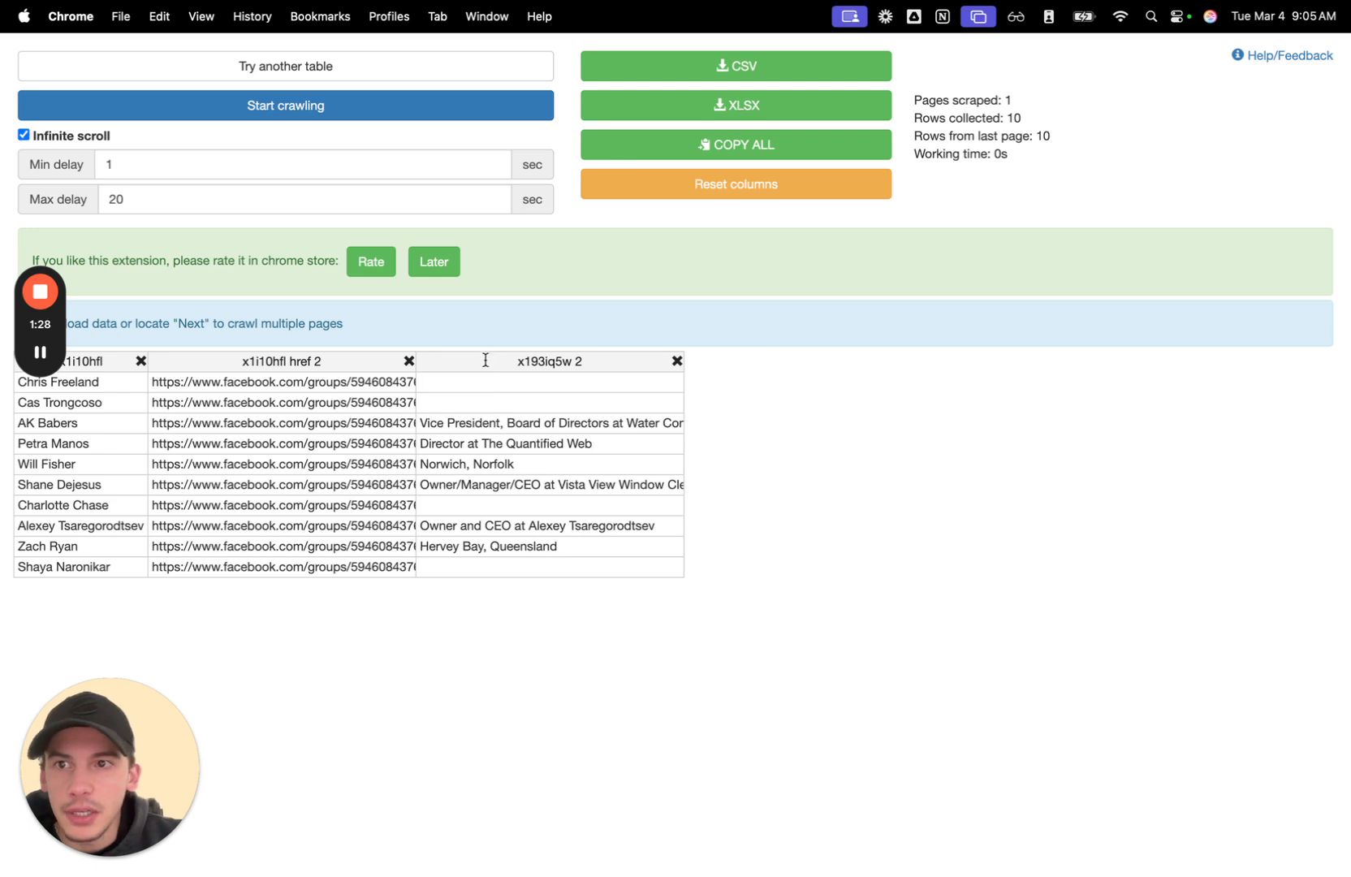
click(23, 135)
click(23, 135)
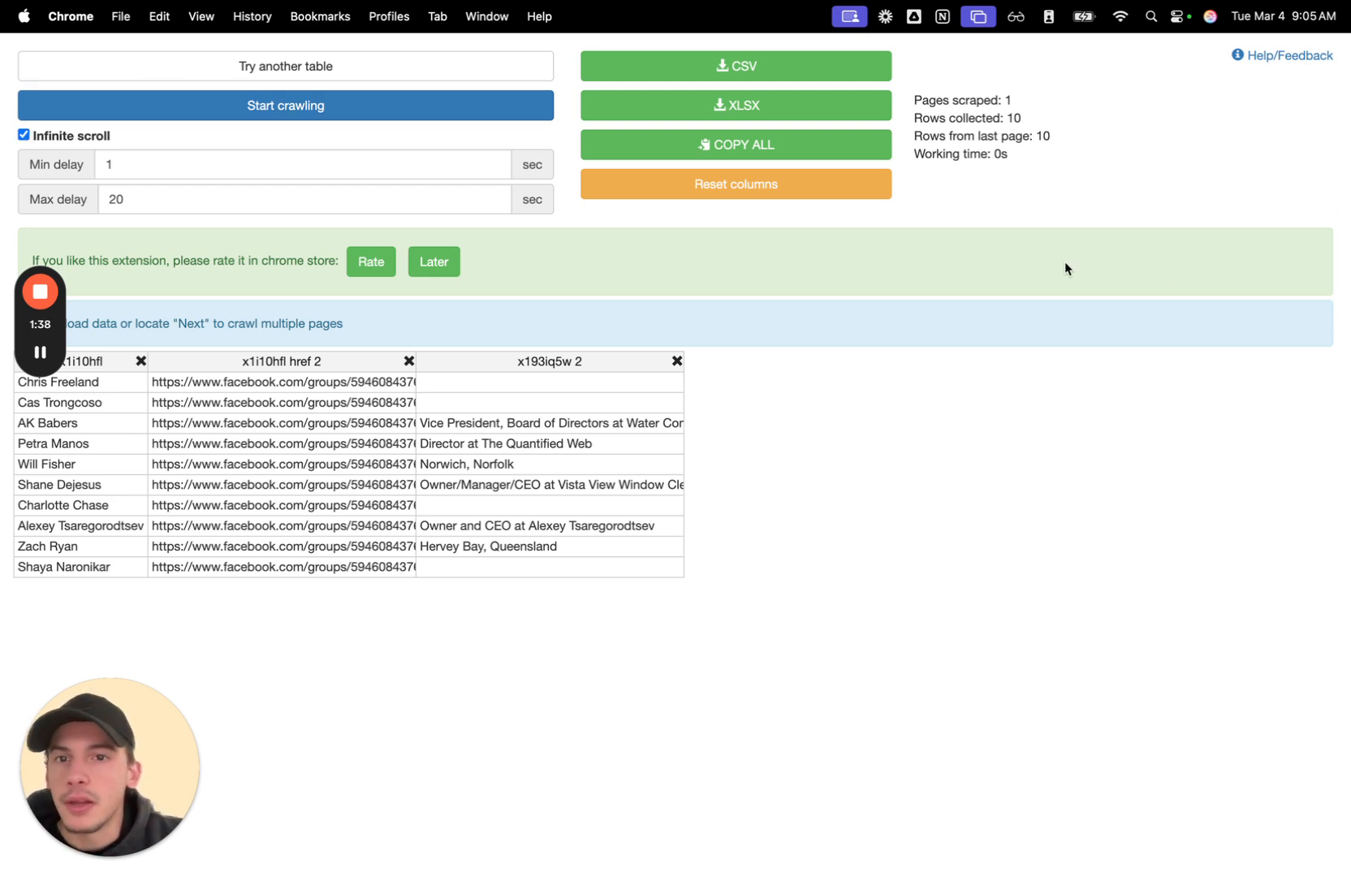
mouse_move(35, 14)
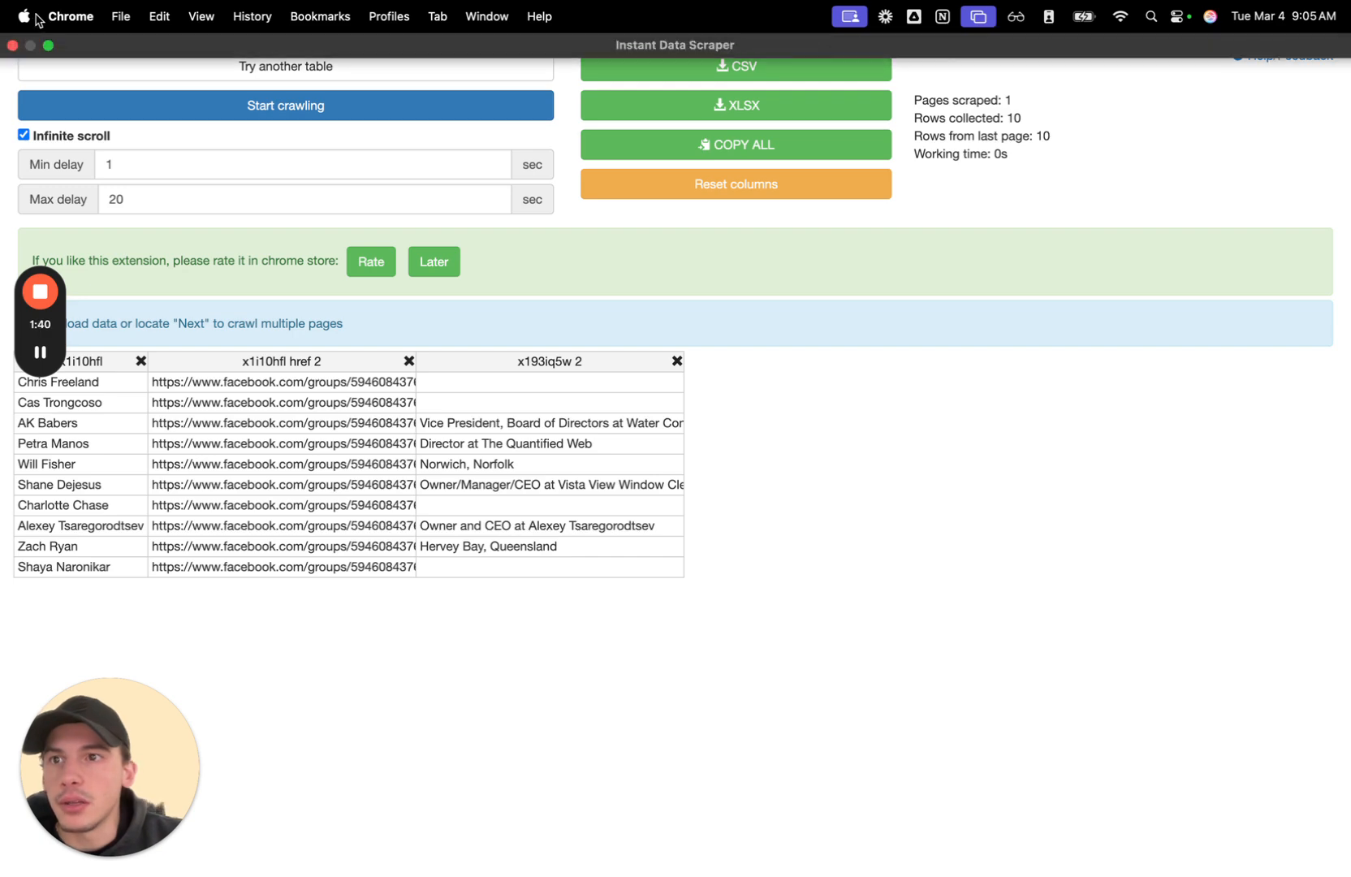
click(13, 47)
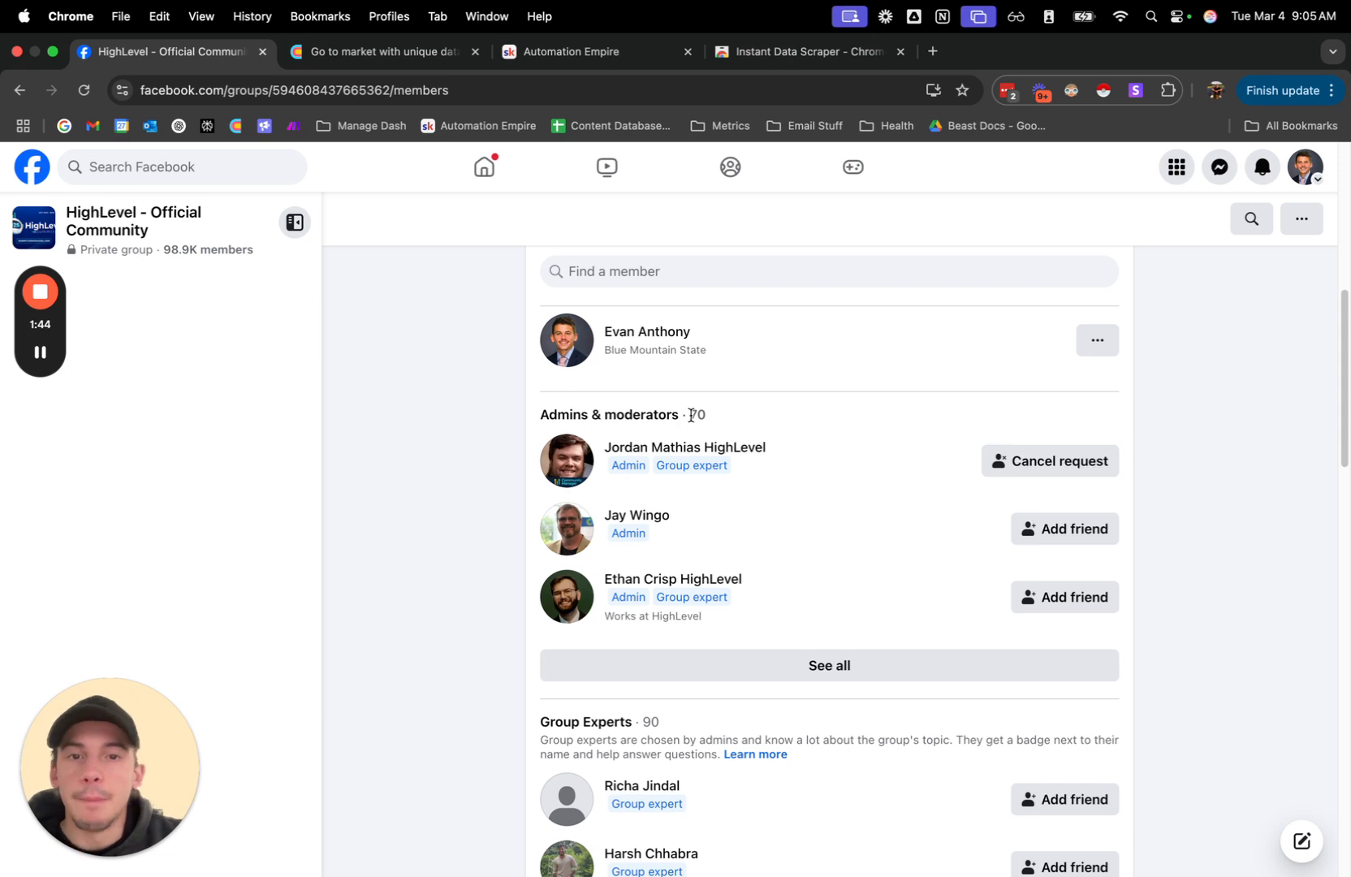
Look through the group's member sections down to the highlighted New to the group list, and close the Facebook page.
scroll(682, 640, down, 5)
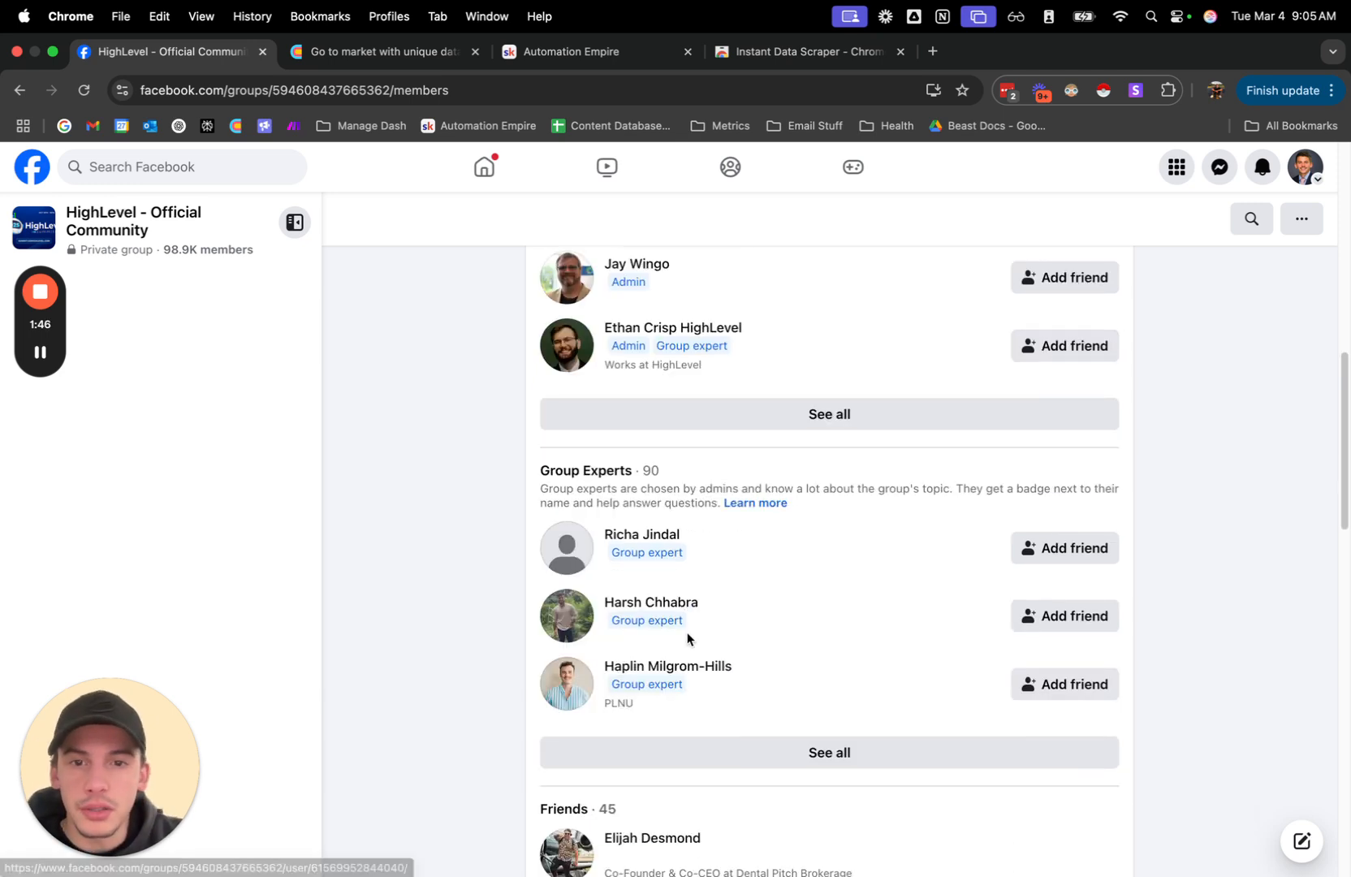
scroll(729, 563, down, 6)
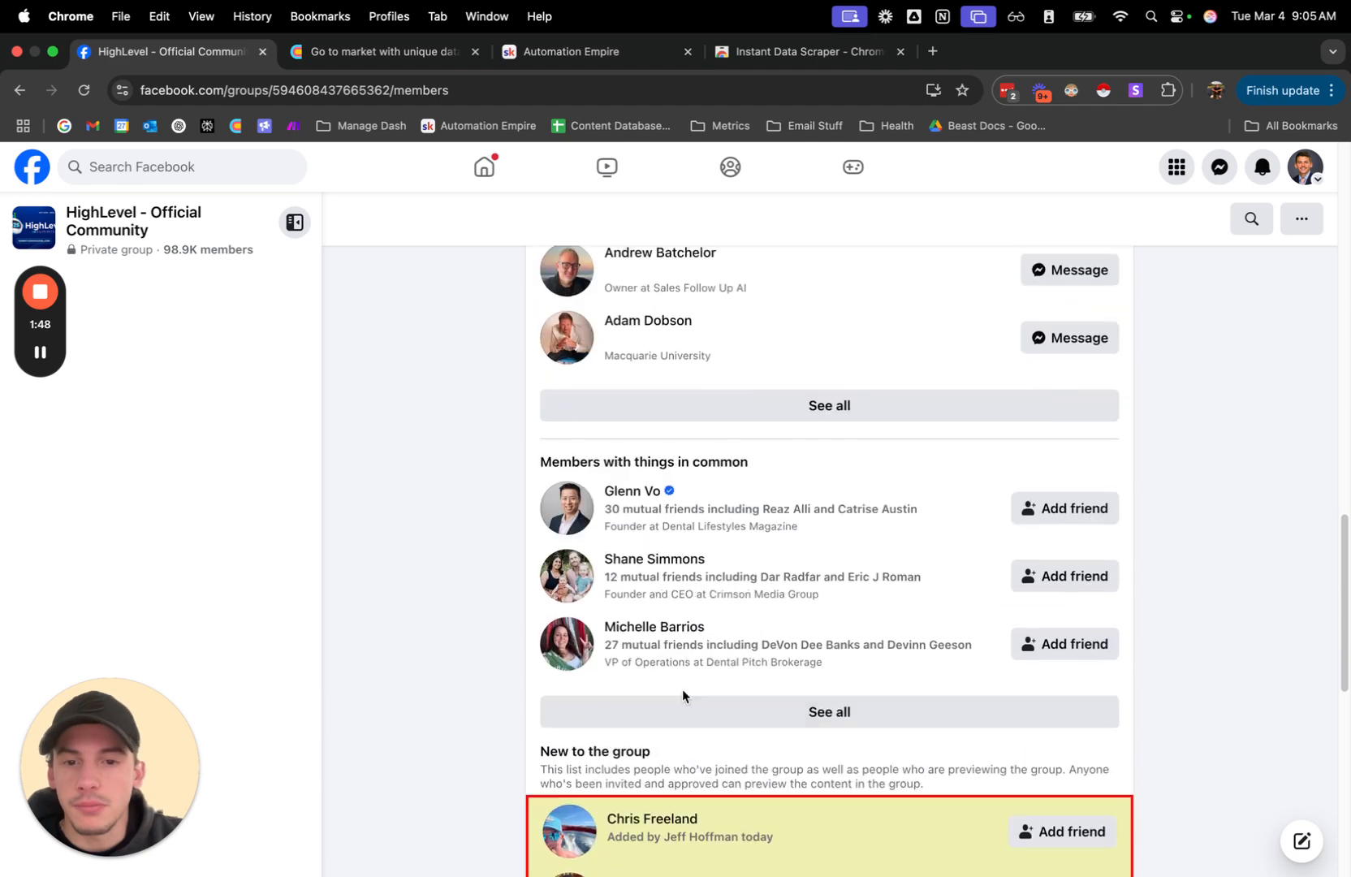
scroll(620, 605, down, 9)
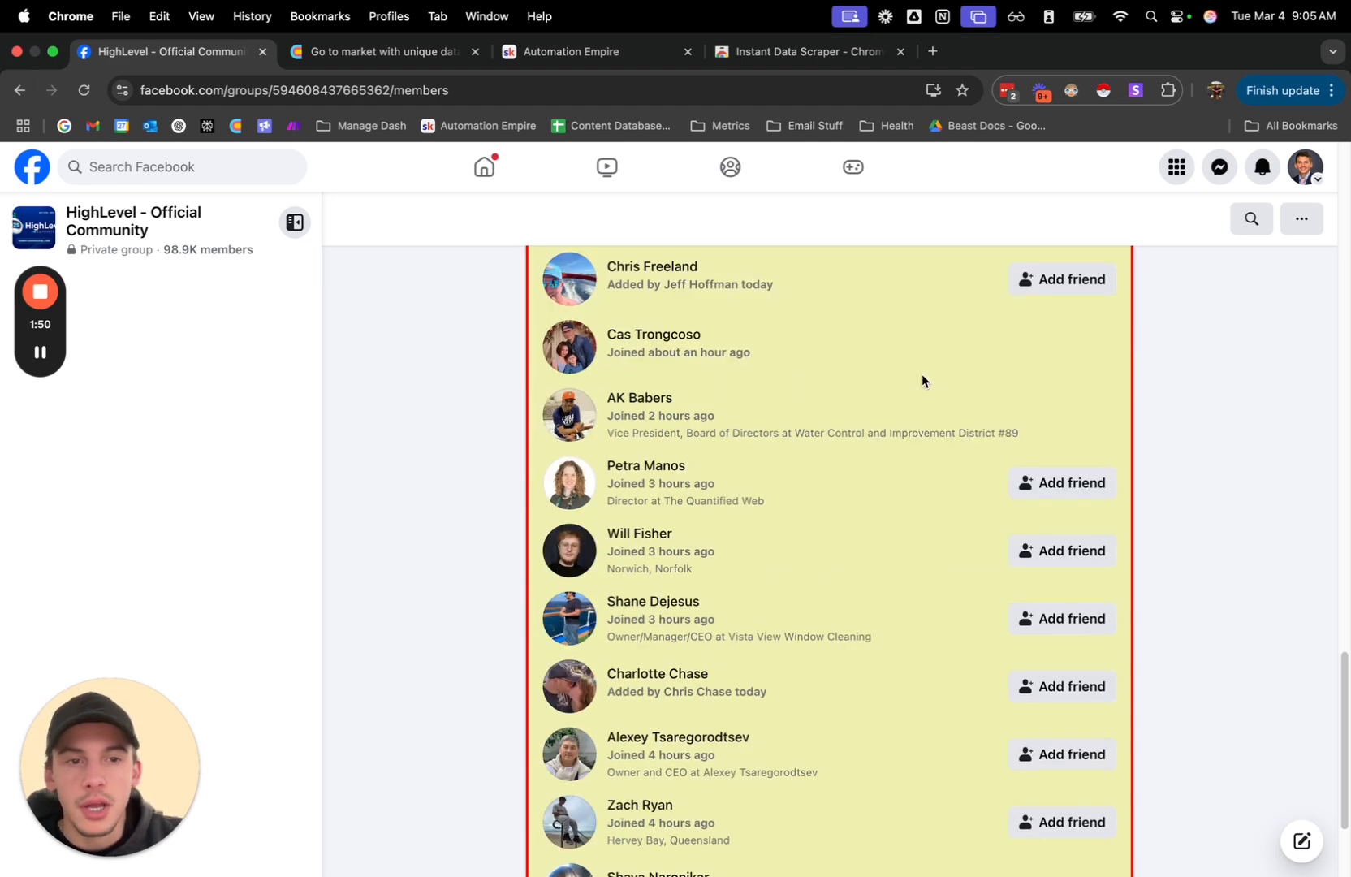
scroll(885, 606, down, 5)
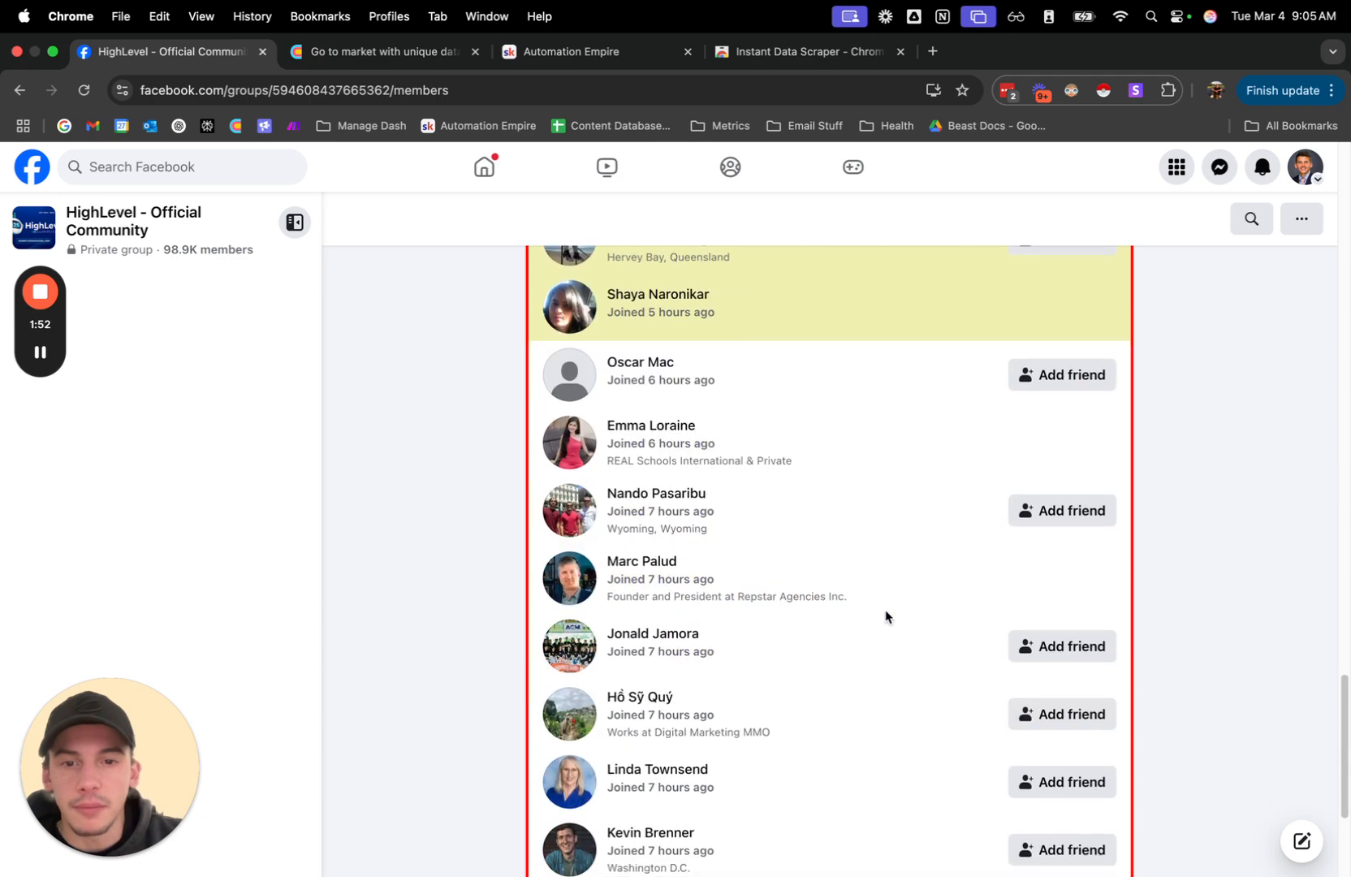
scroll(886, 611, up, 10)
scroll(886, 615, up, 15)
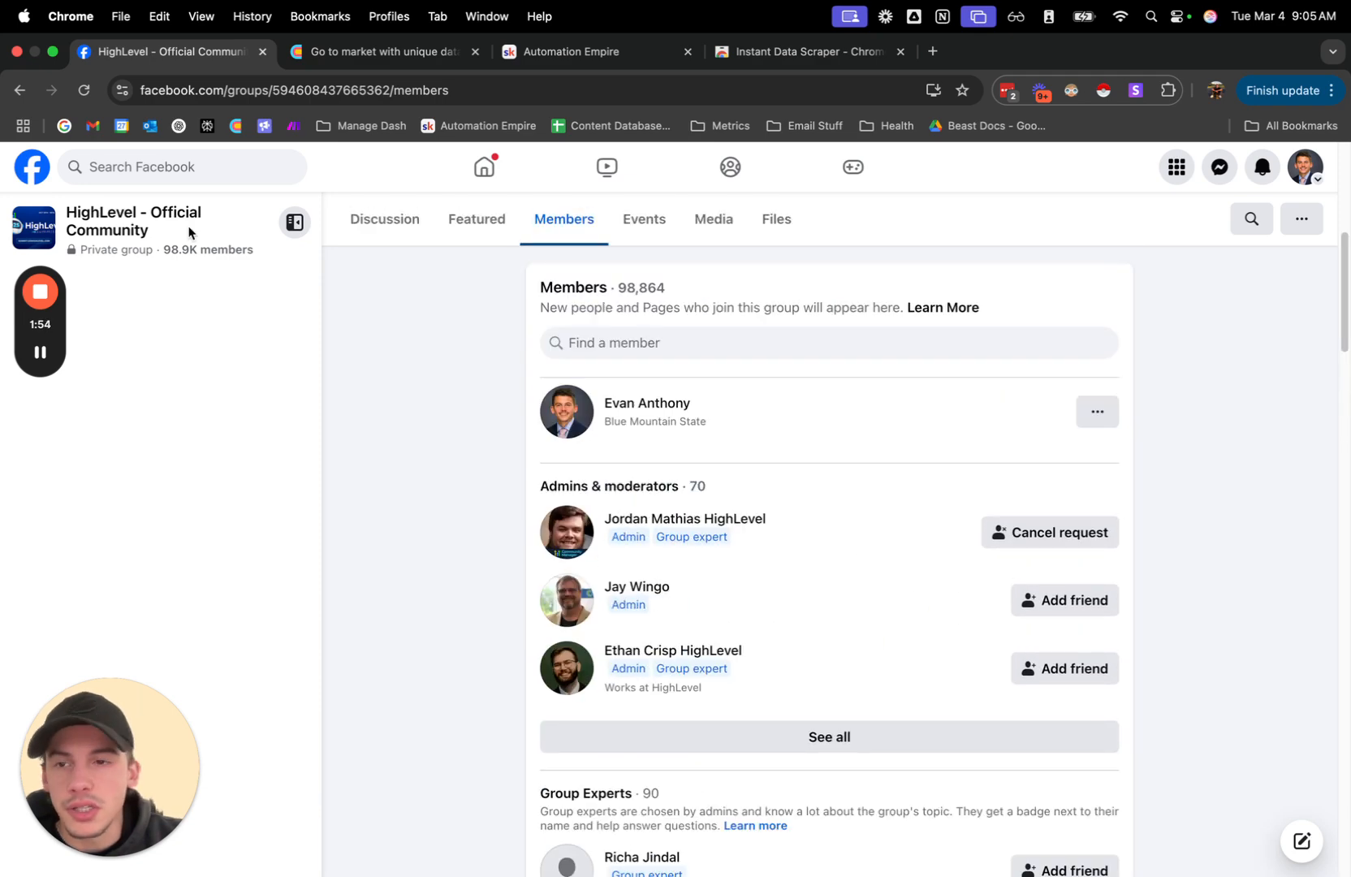
click(262, 52)
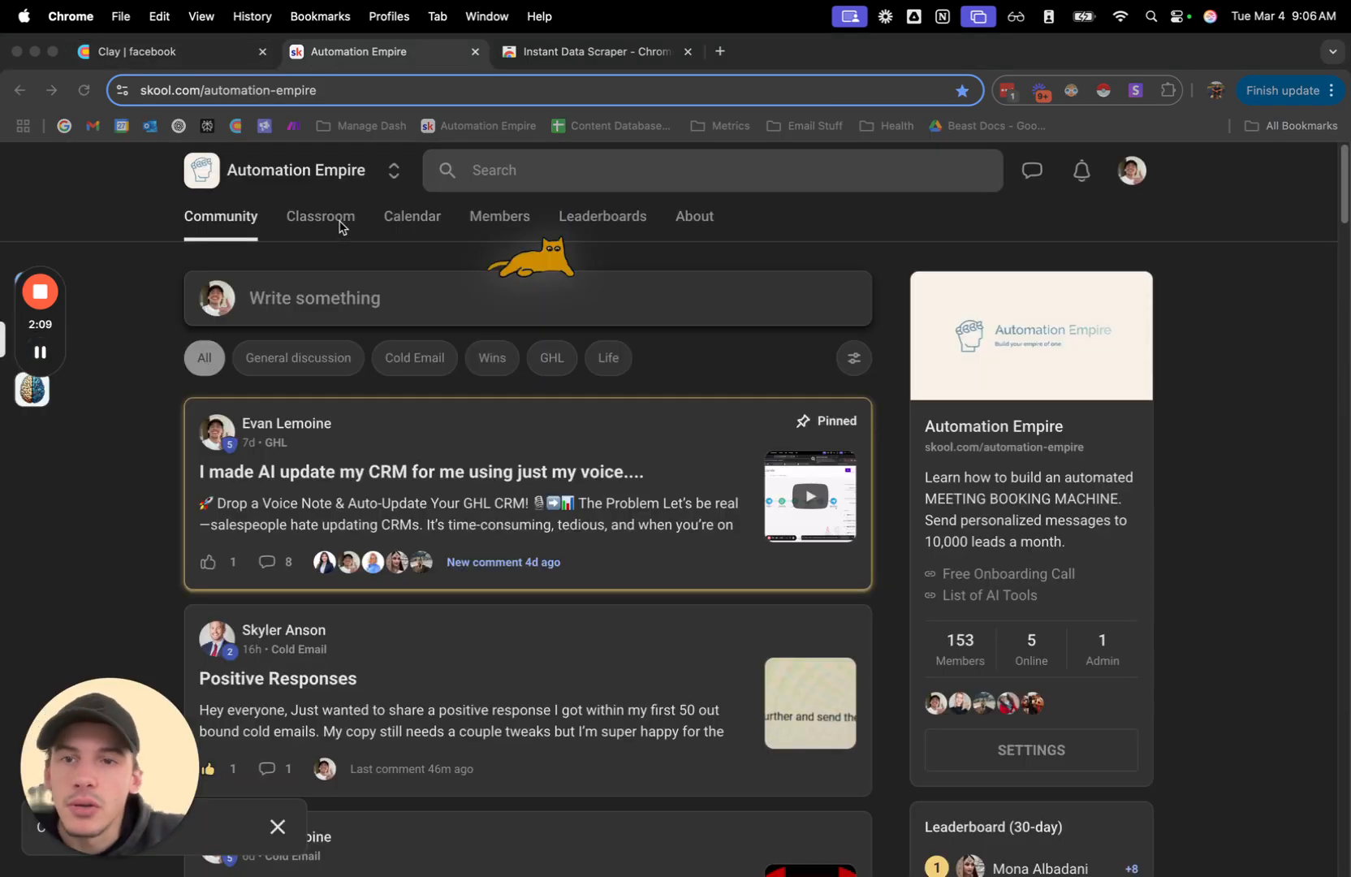
View the Facebook Group Scraper lesson in the classroom's Clay Templates course and return to the course overview.
click(337, 225)
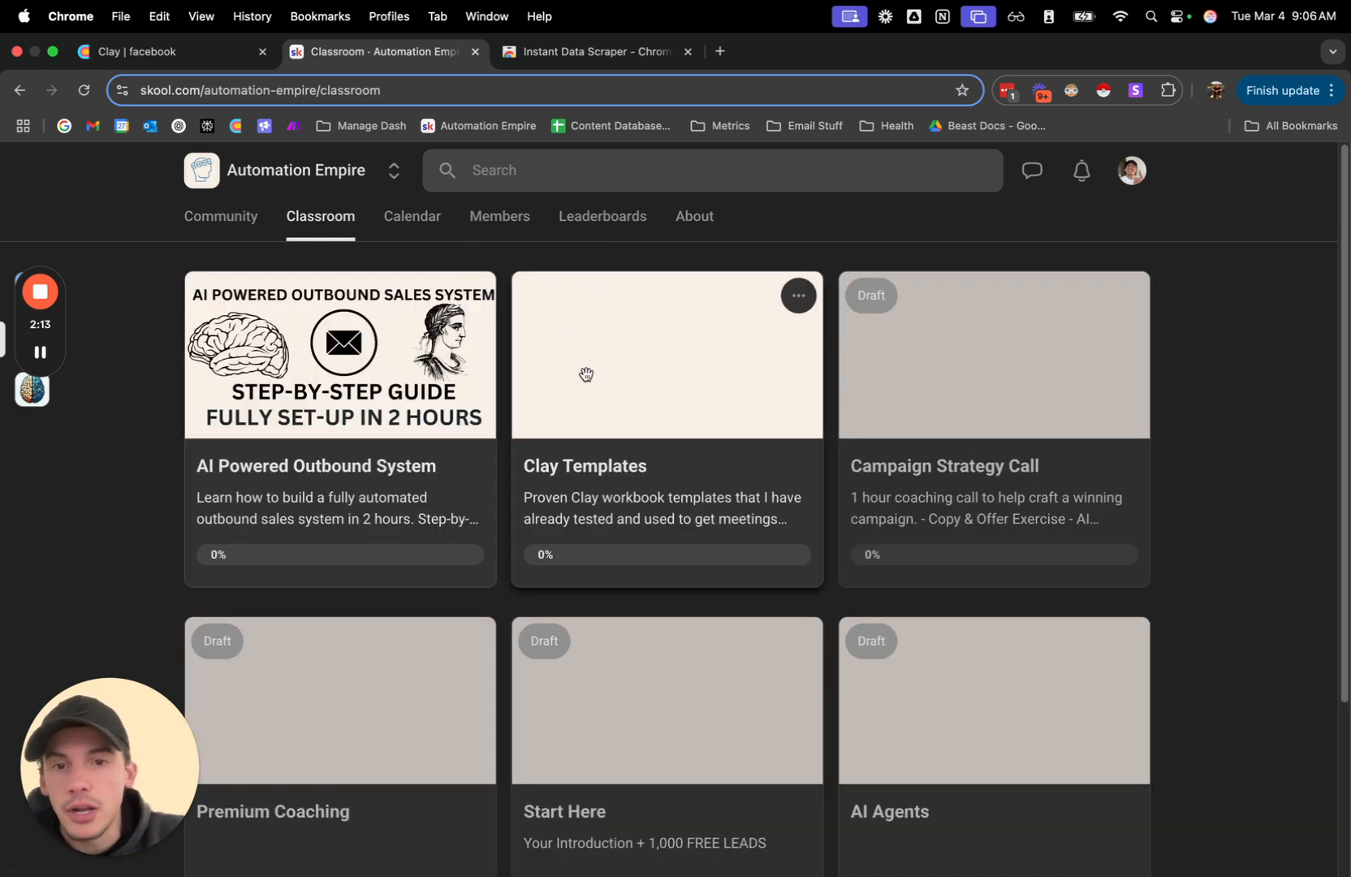
click(586, 375)
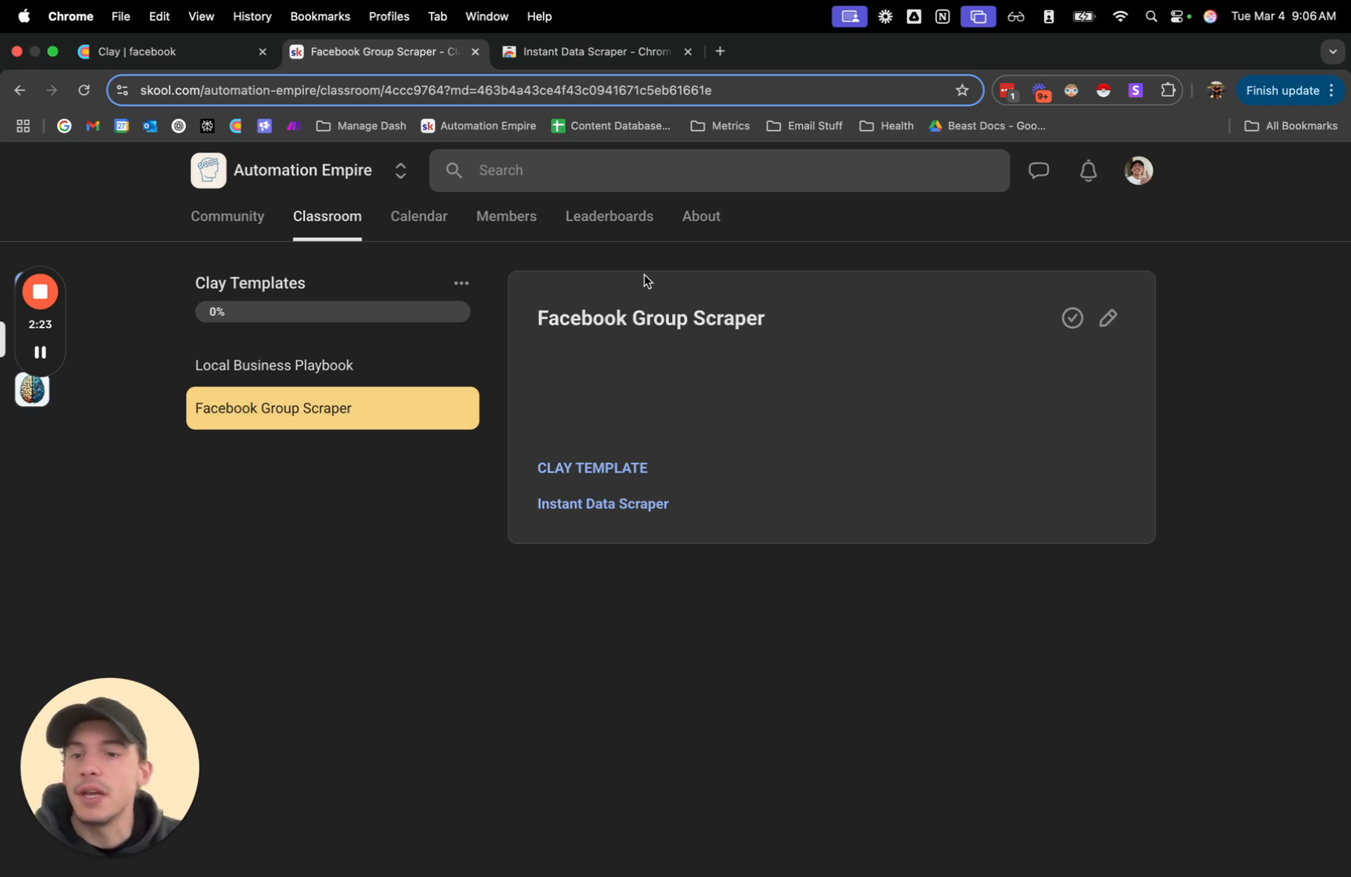
click(341, 239)
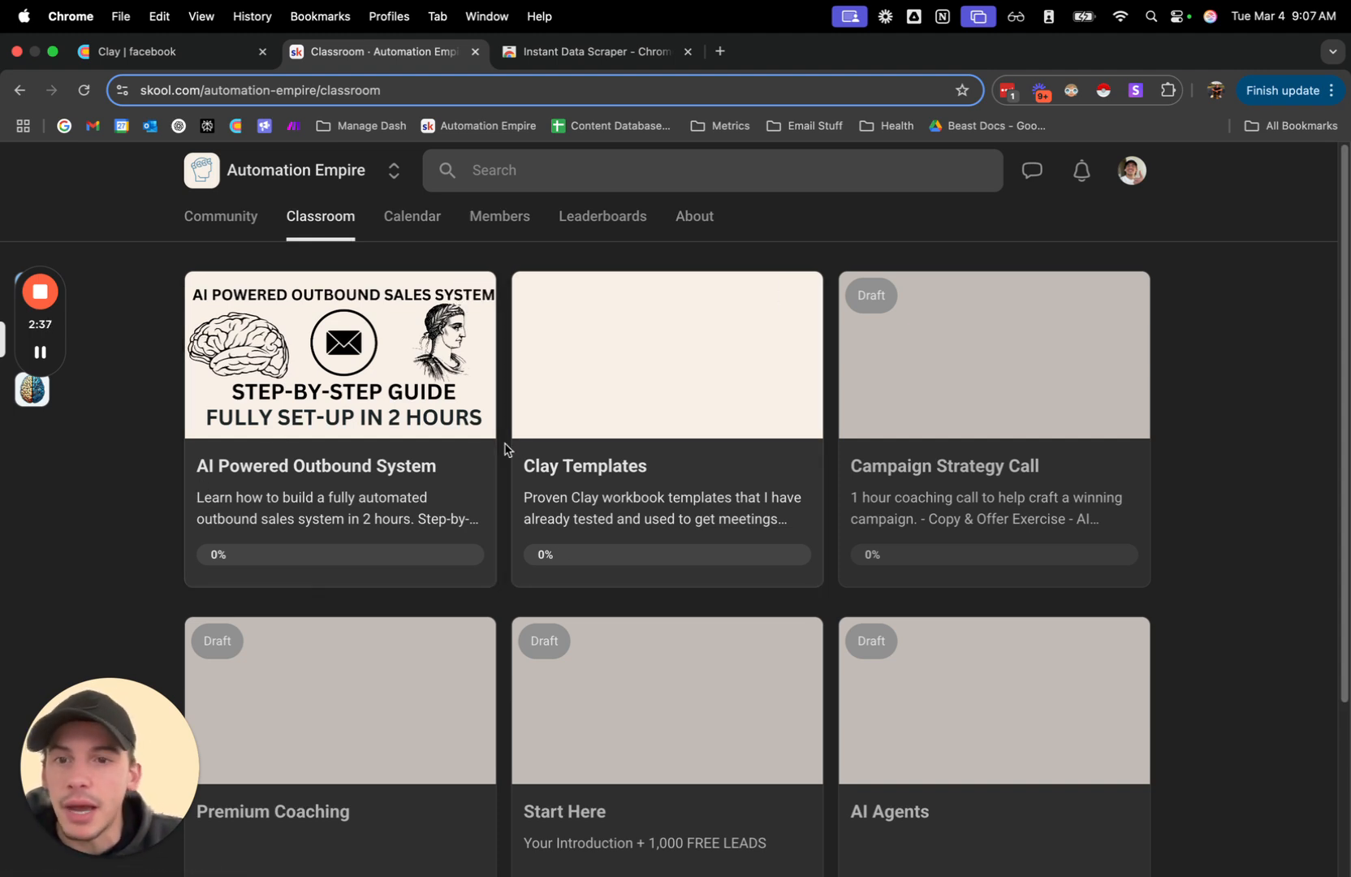
View the AI Powered Outbound System course in the classroom and return to the community feed.
click(474, 431)
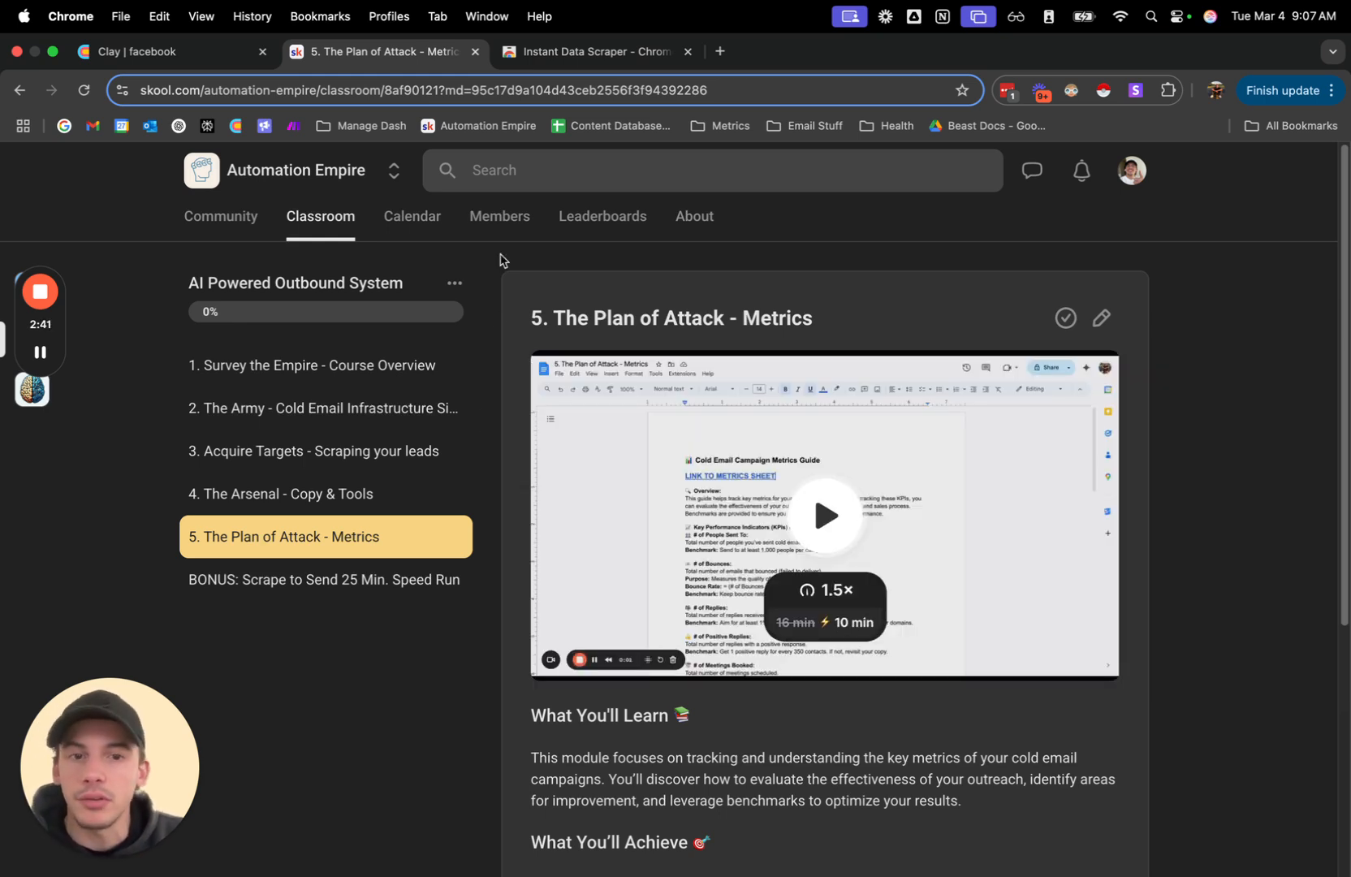
click(331, 234)
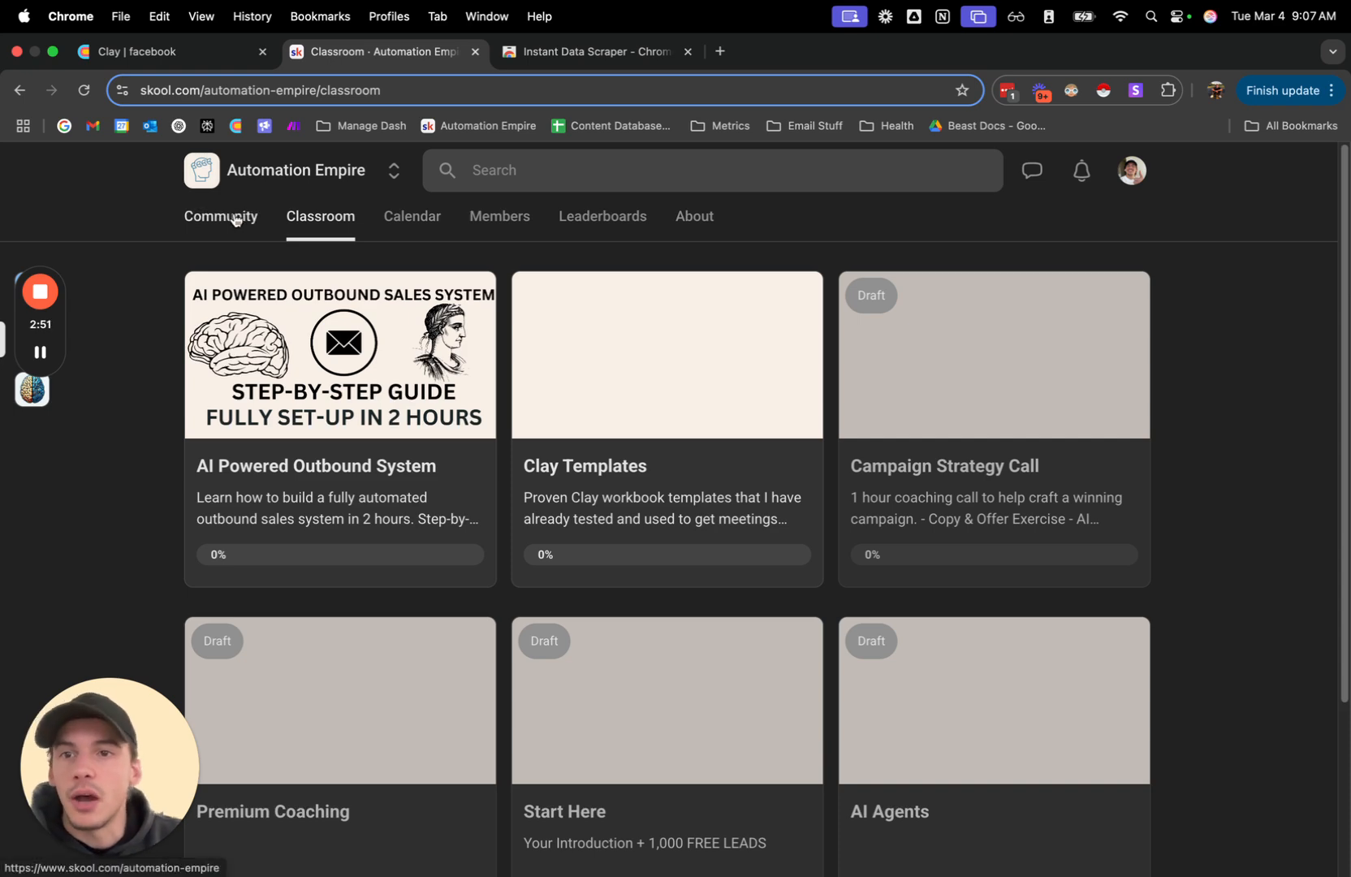
click(235, 218)
Switch to the Facebook Group Scraper table in Clay and highlight the first row's full name, headline and OG Facebook profile.
click(178, 57)
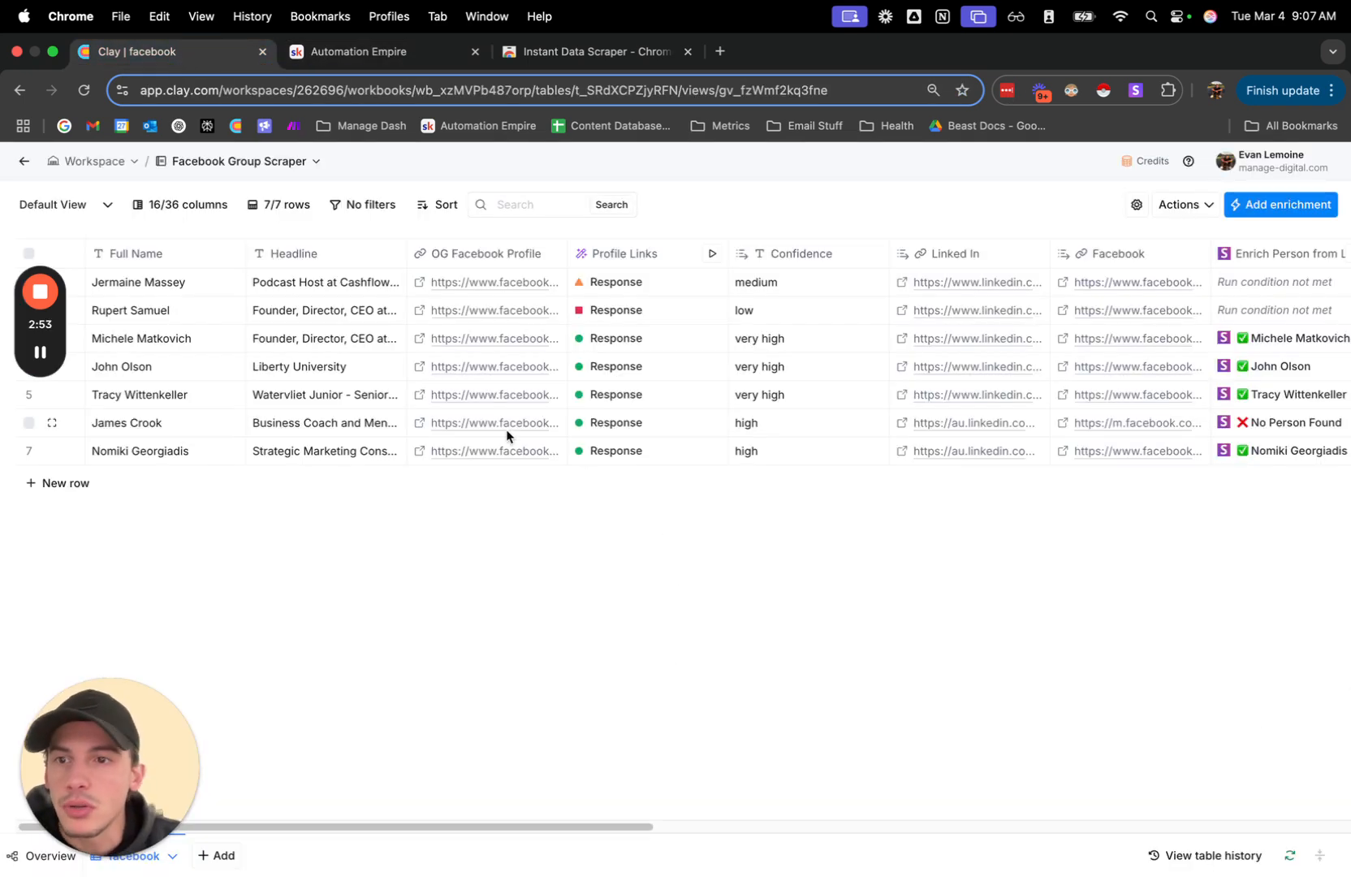
drag(145, 284, 521, 281)
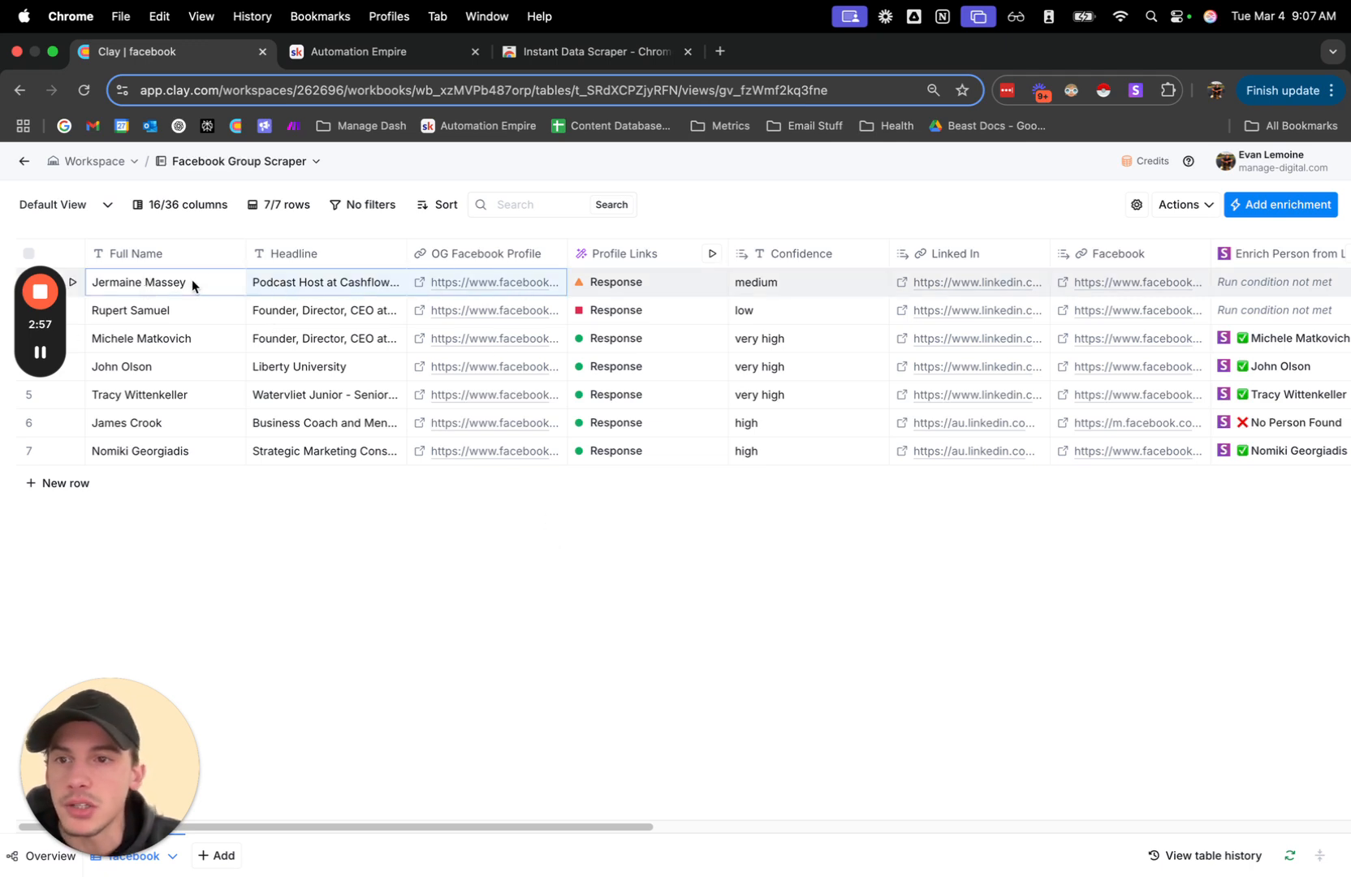
click(333, 288)
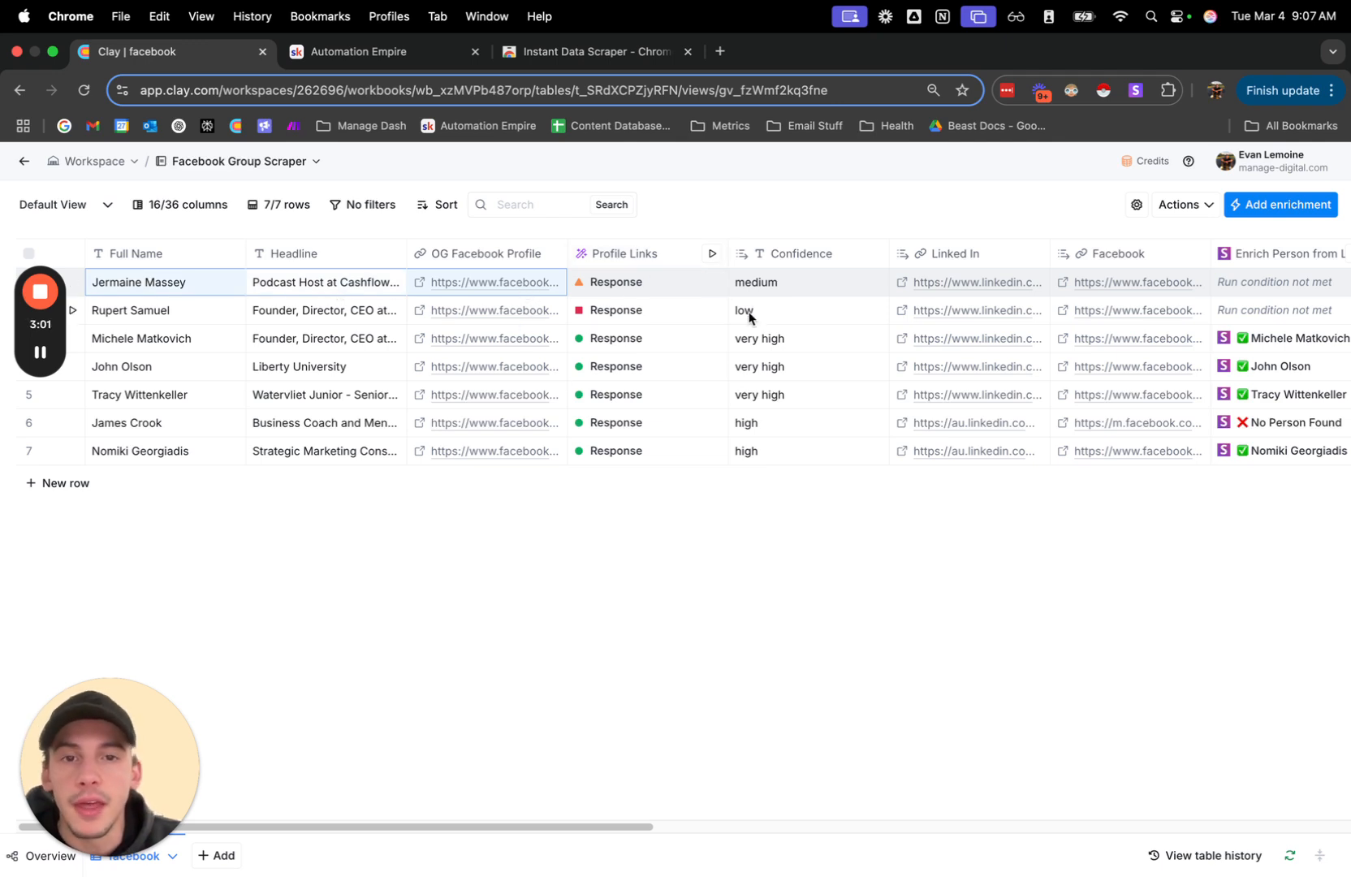
Review the model, account and prompt in the Profile Links column's settings and close them unchanged.
click(621, 253)
click(642, 318)
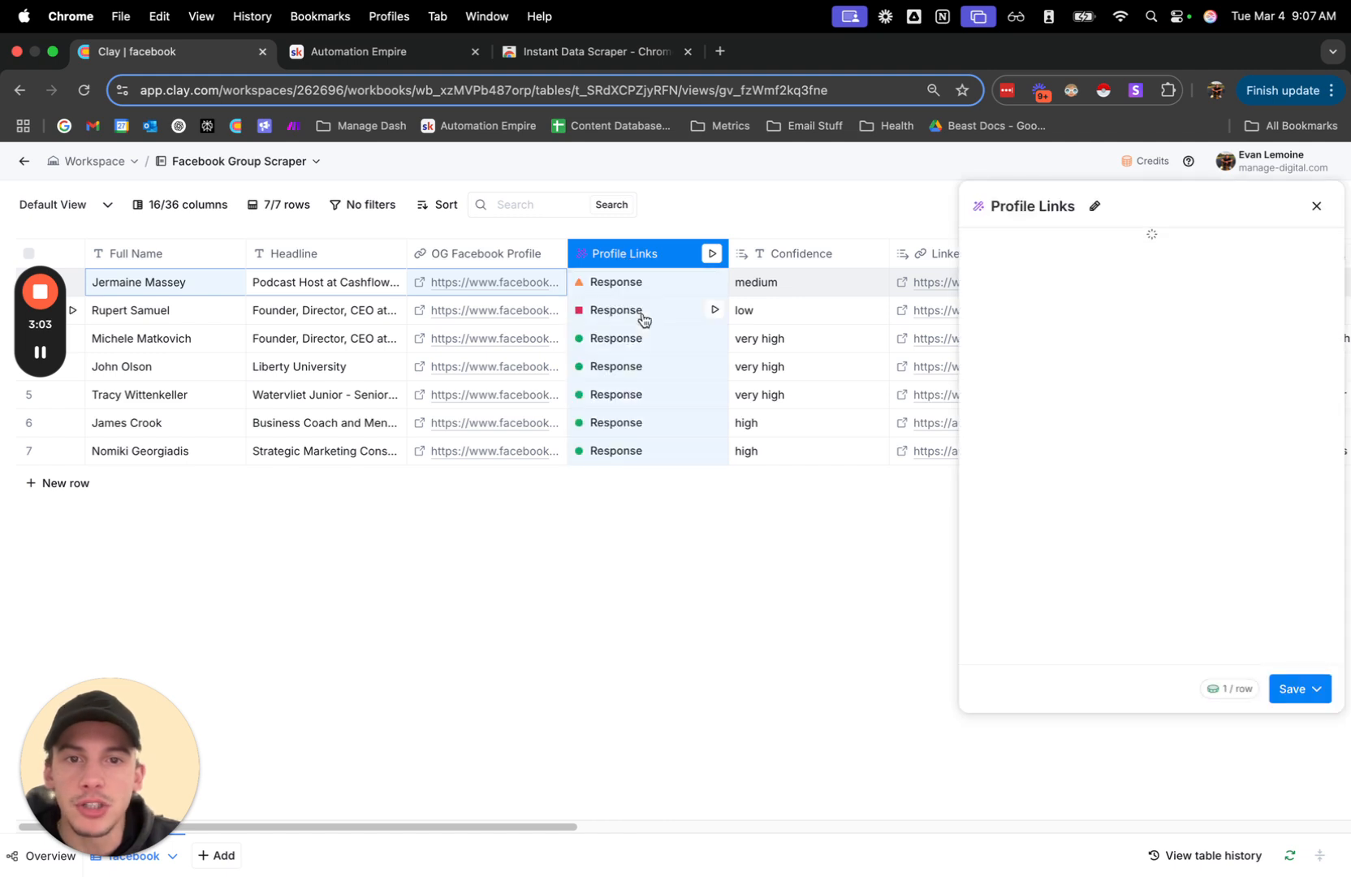
scroll(1189, 449, down, 1)
scroll(1188, 449, down, 5)
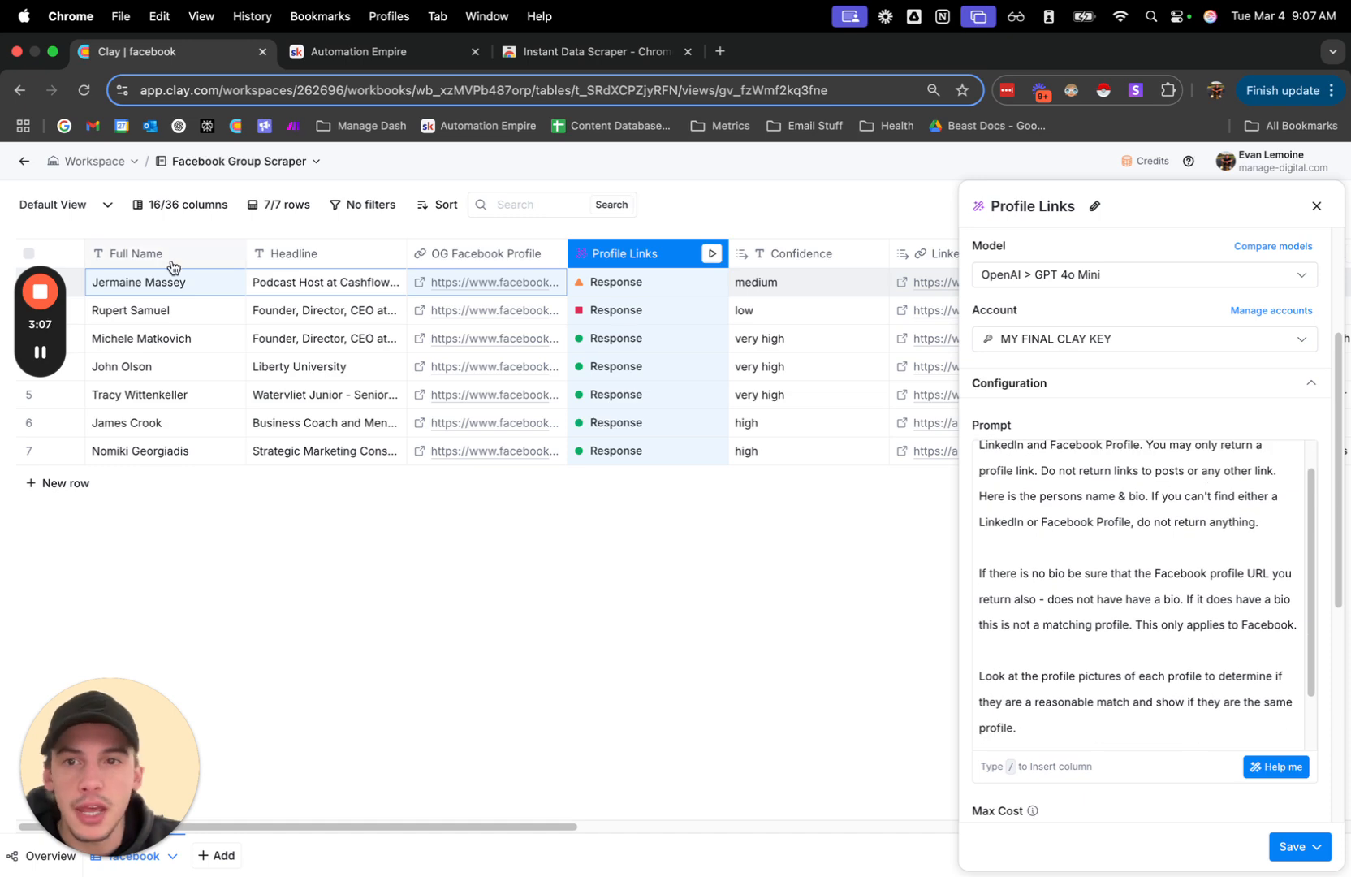
scroll(1154, 621, down, 5)
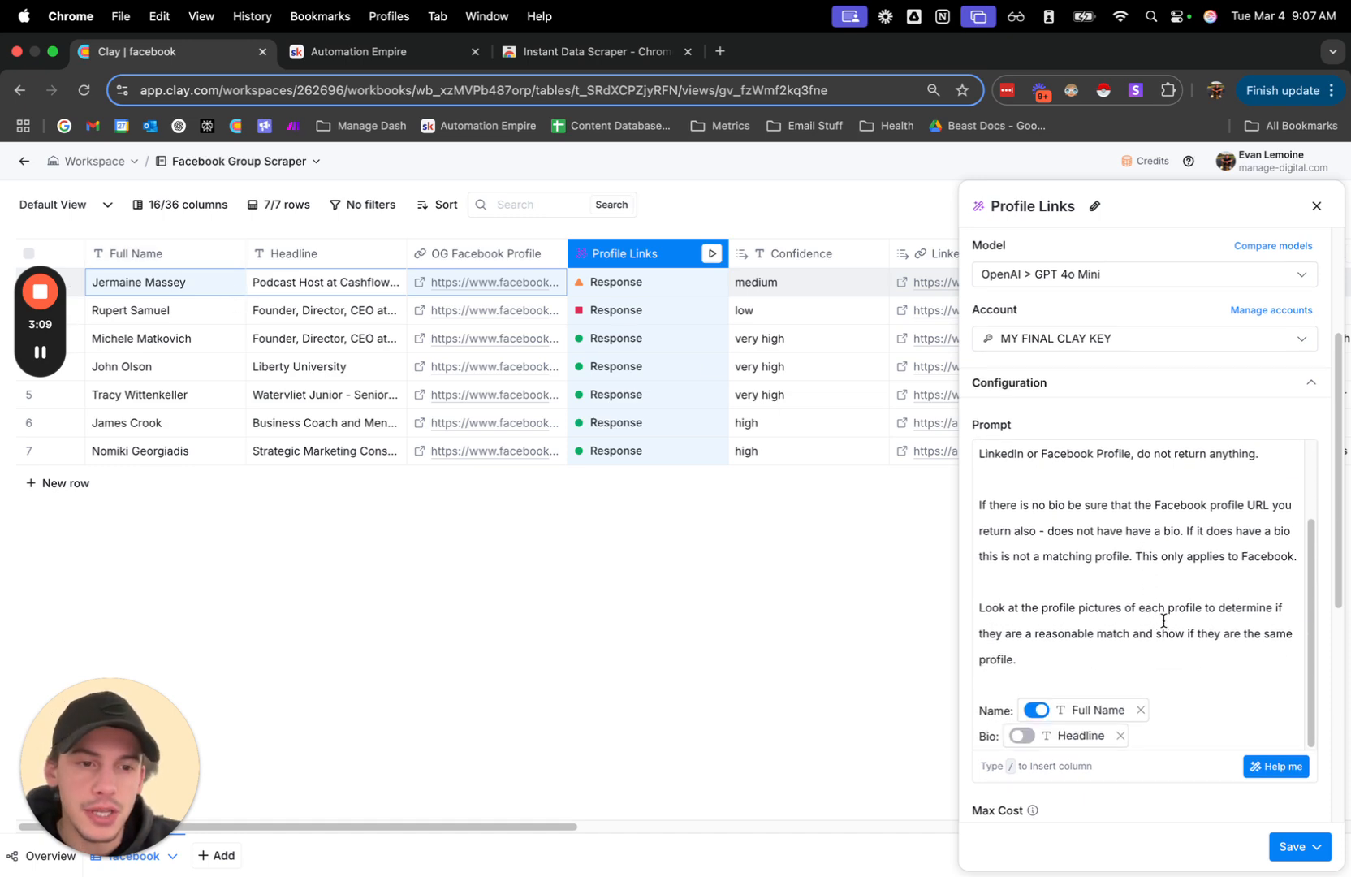
scroll(1165, 601, up, 8)
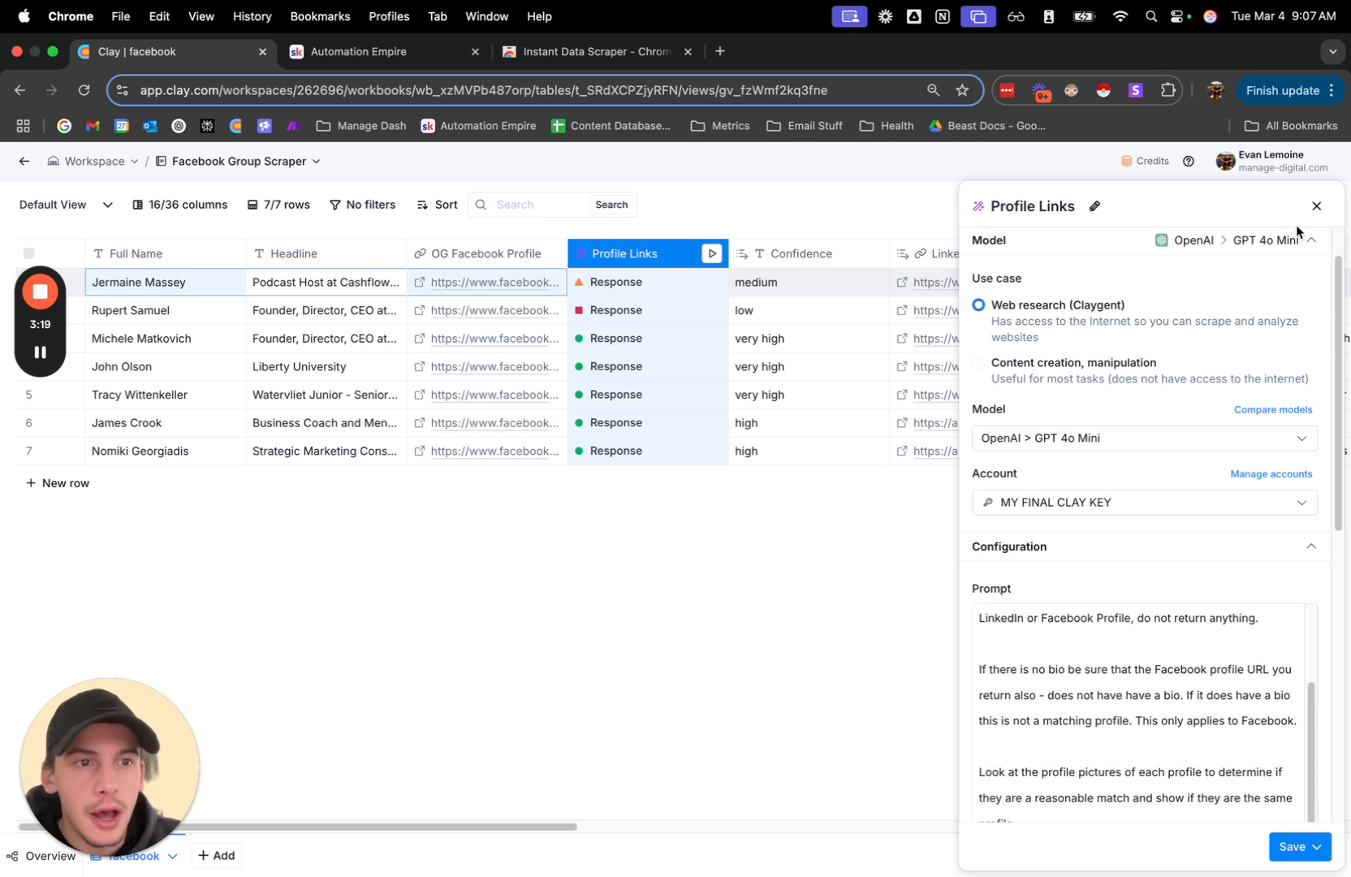
click(1316, 206)
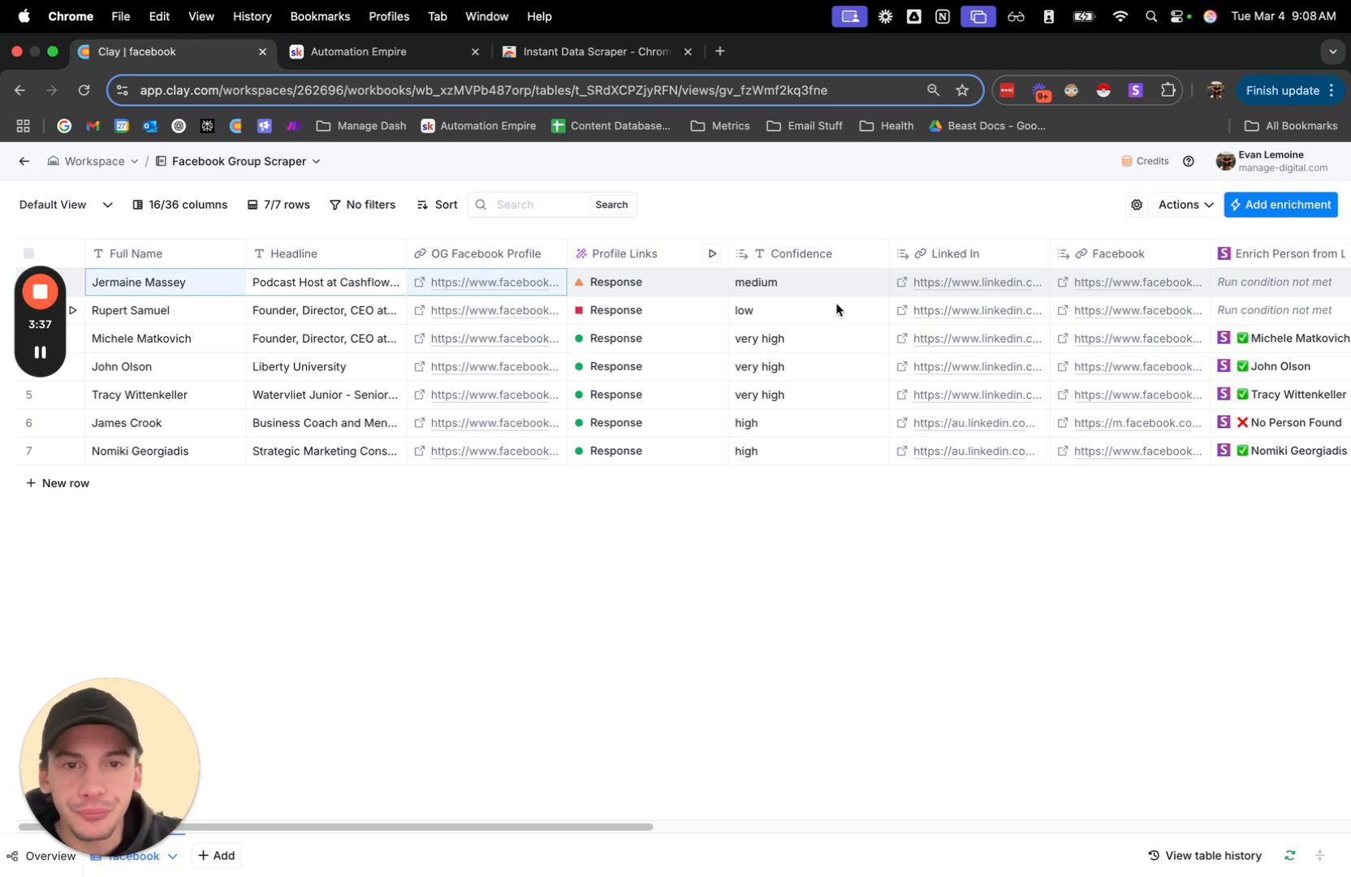
Open the LinkedIn profile link found for the first person in the table.
scroll(837, 302, right, 5)
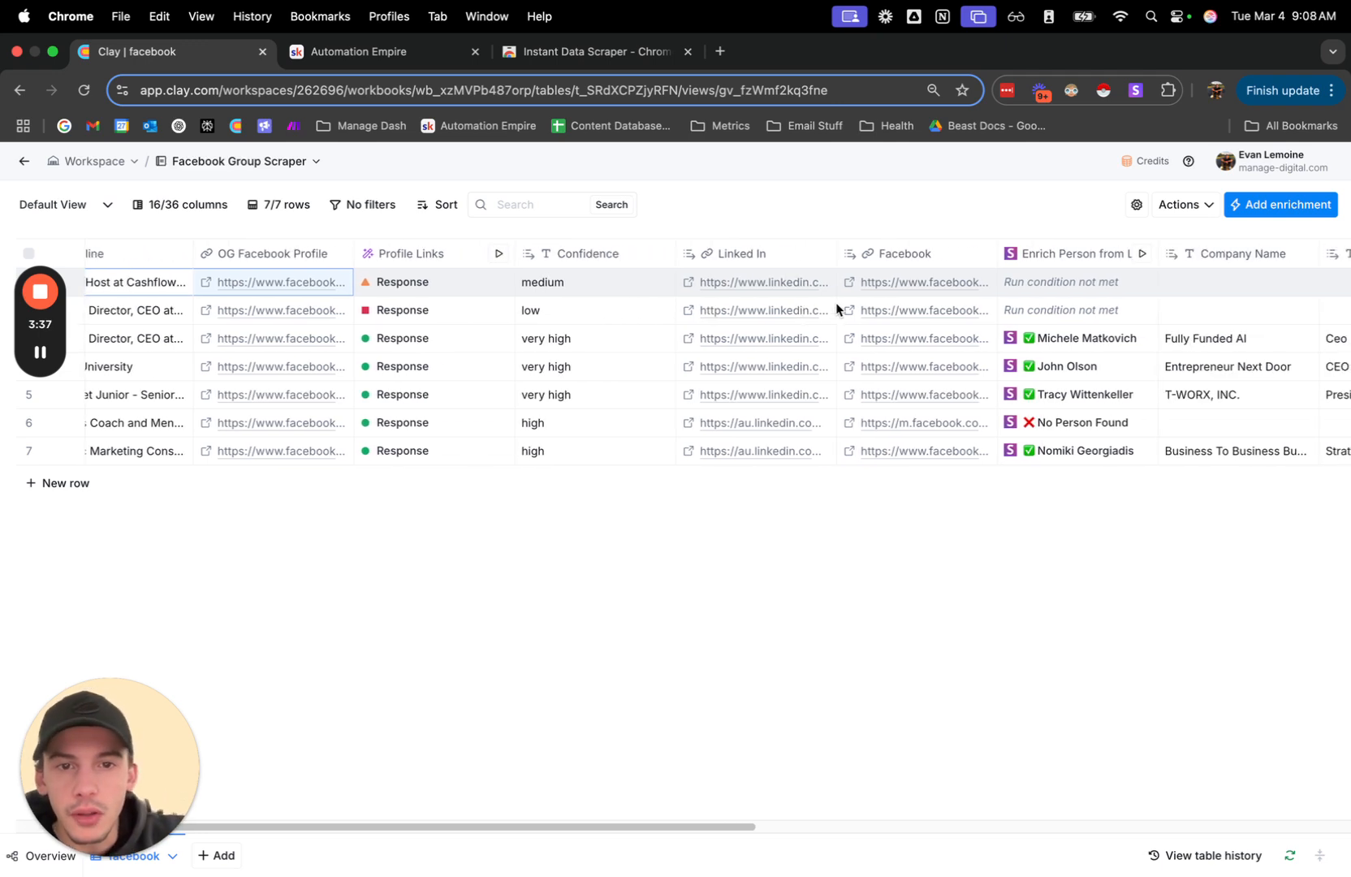
click(691, 284)
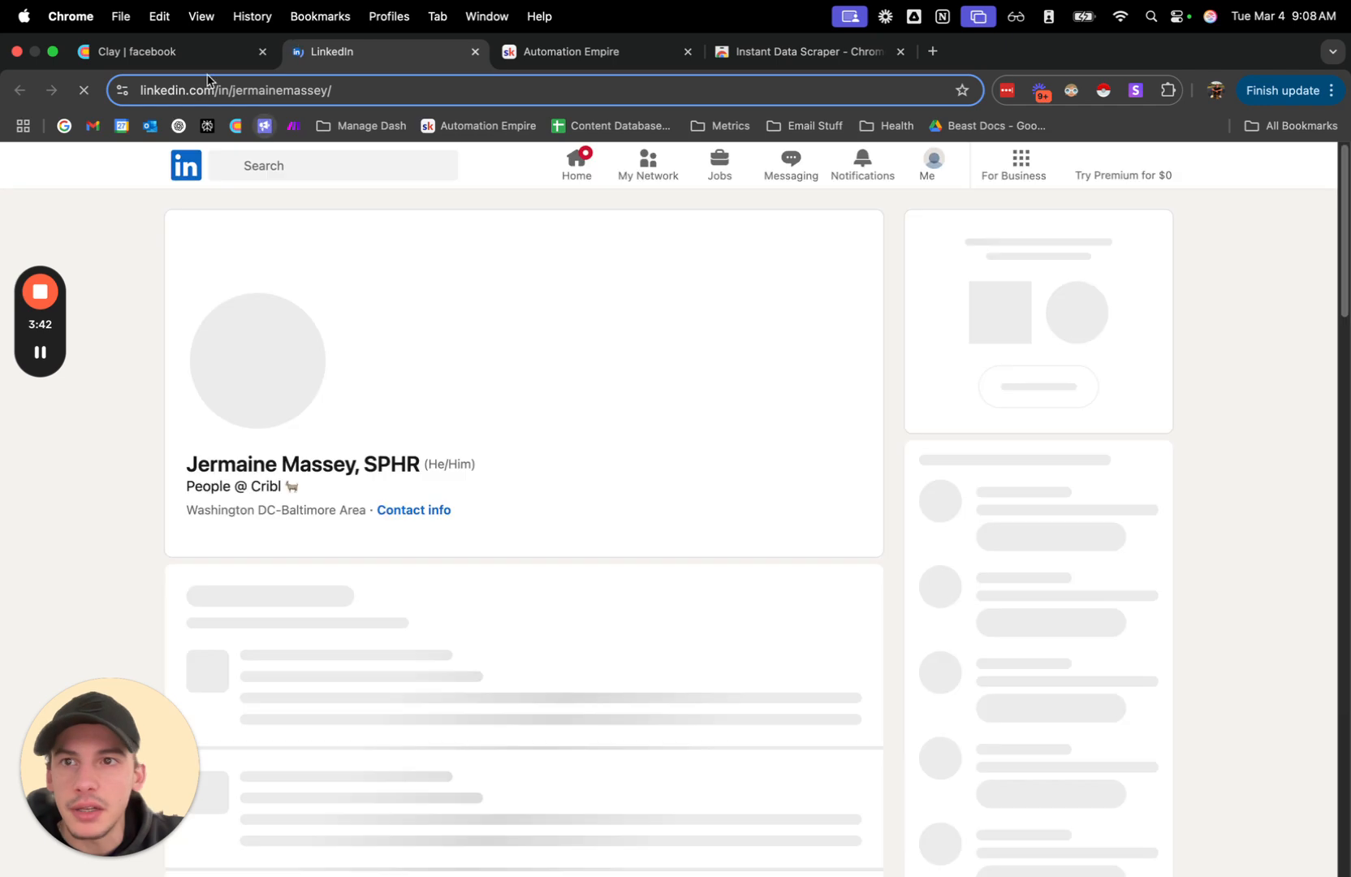
Open the Facebook profile matched to the first person and compare it with their LinkedIn profile's featured experience.
click(195, 57)
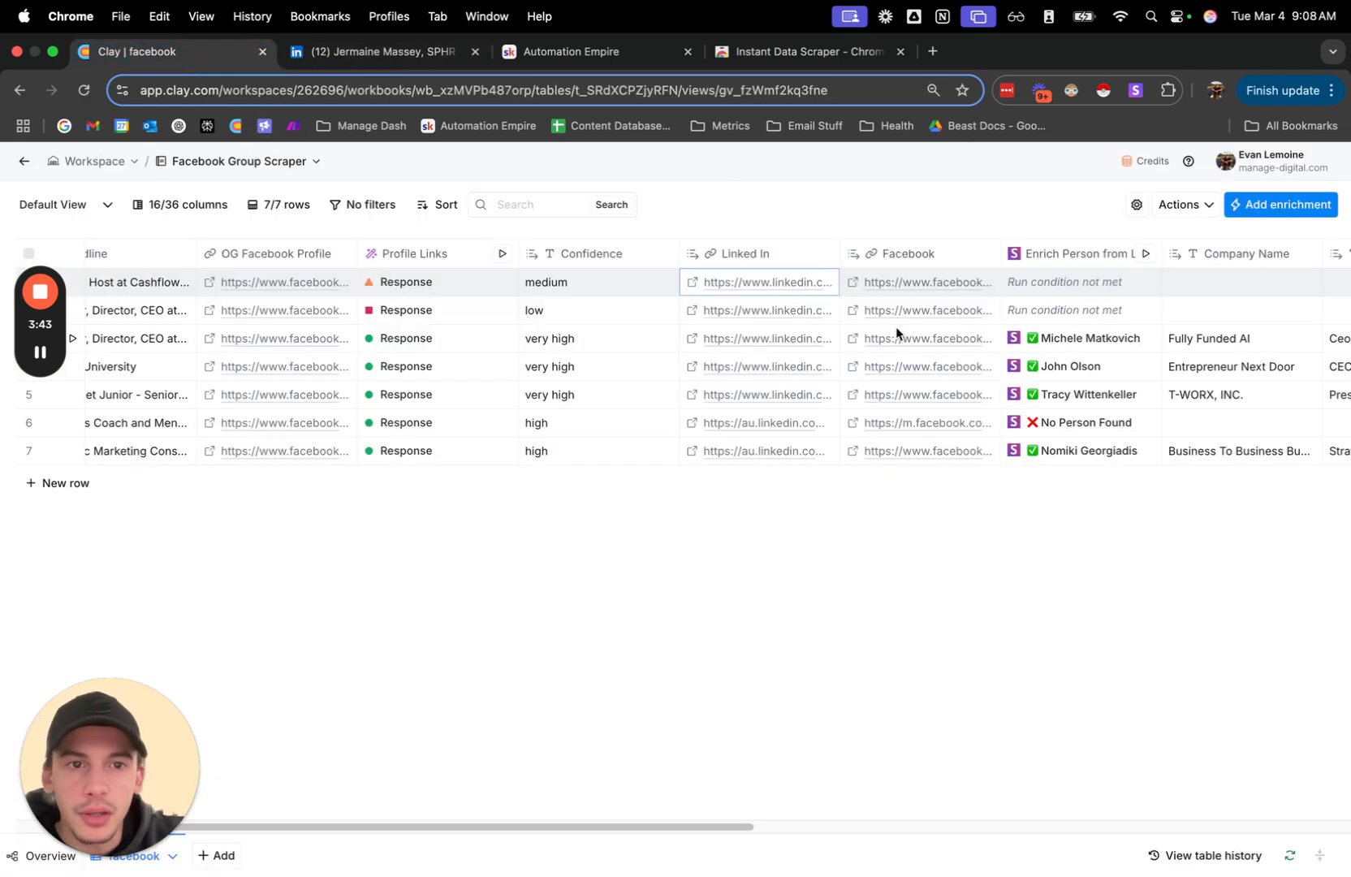
click(851, 282)
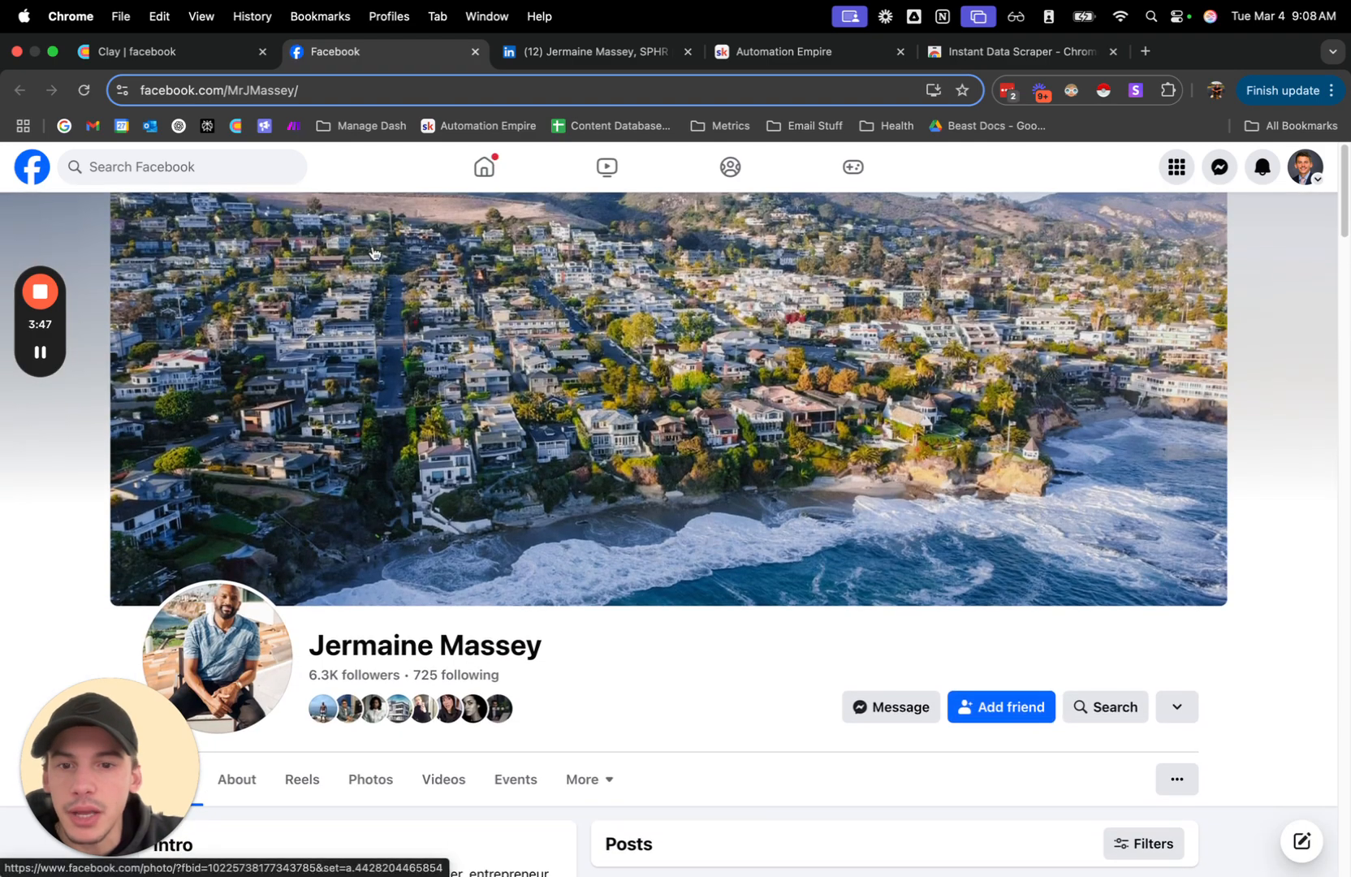
click(551, 53)
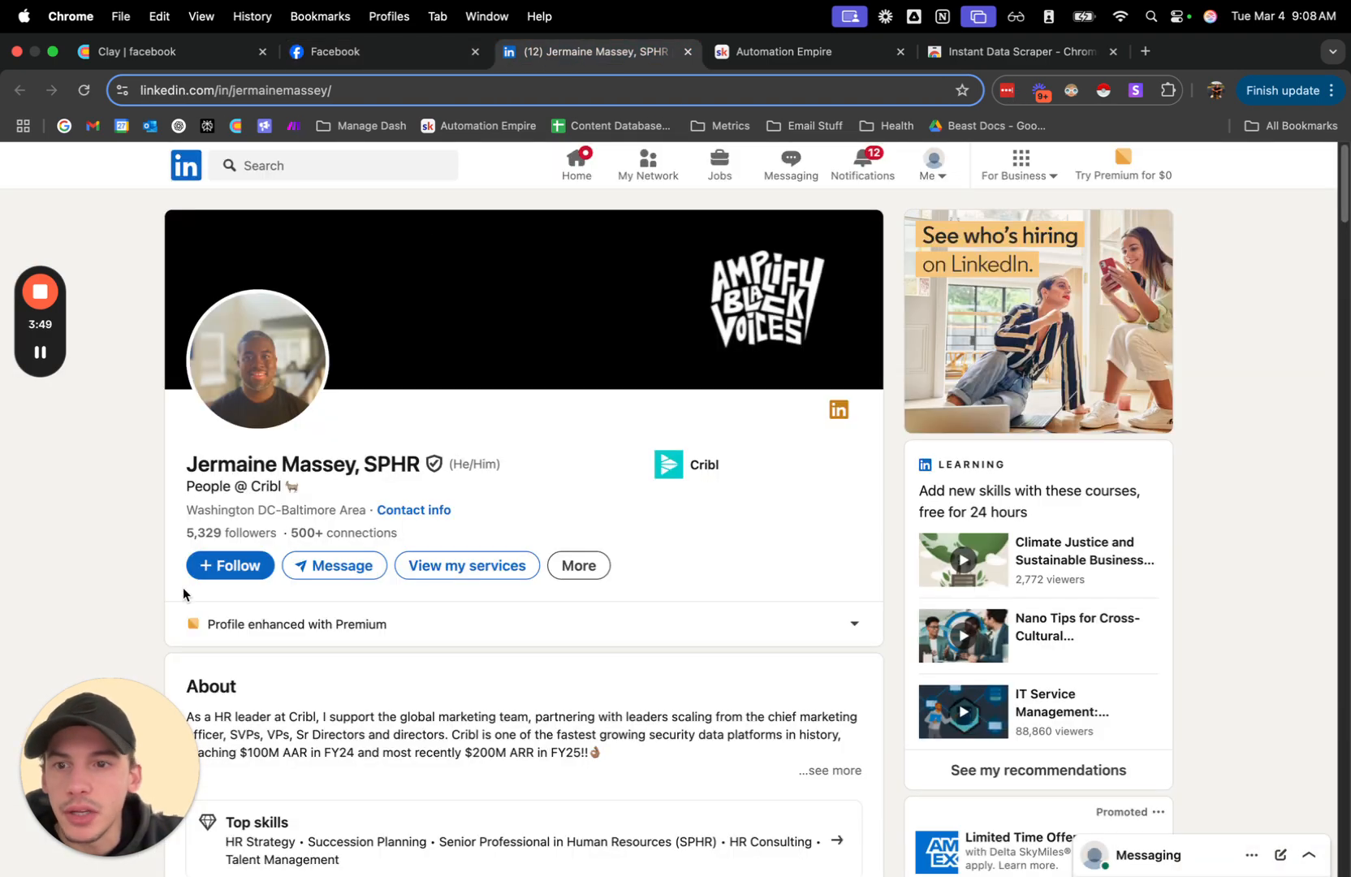
scroll(407, 474, down, 10)
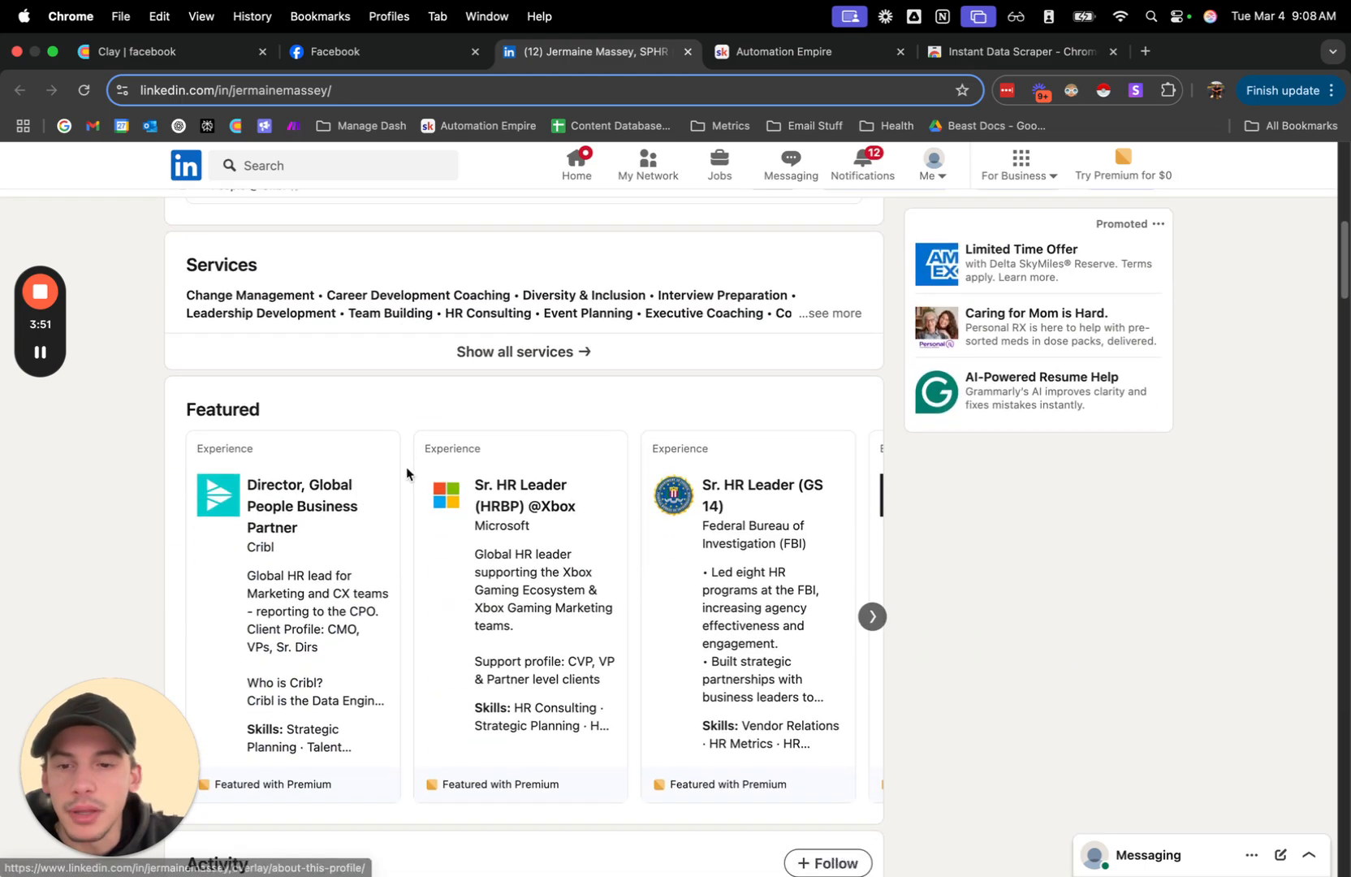
scroll(407, 474, down, 5)
scroll(408, 474, up, 15)
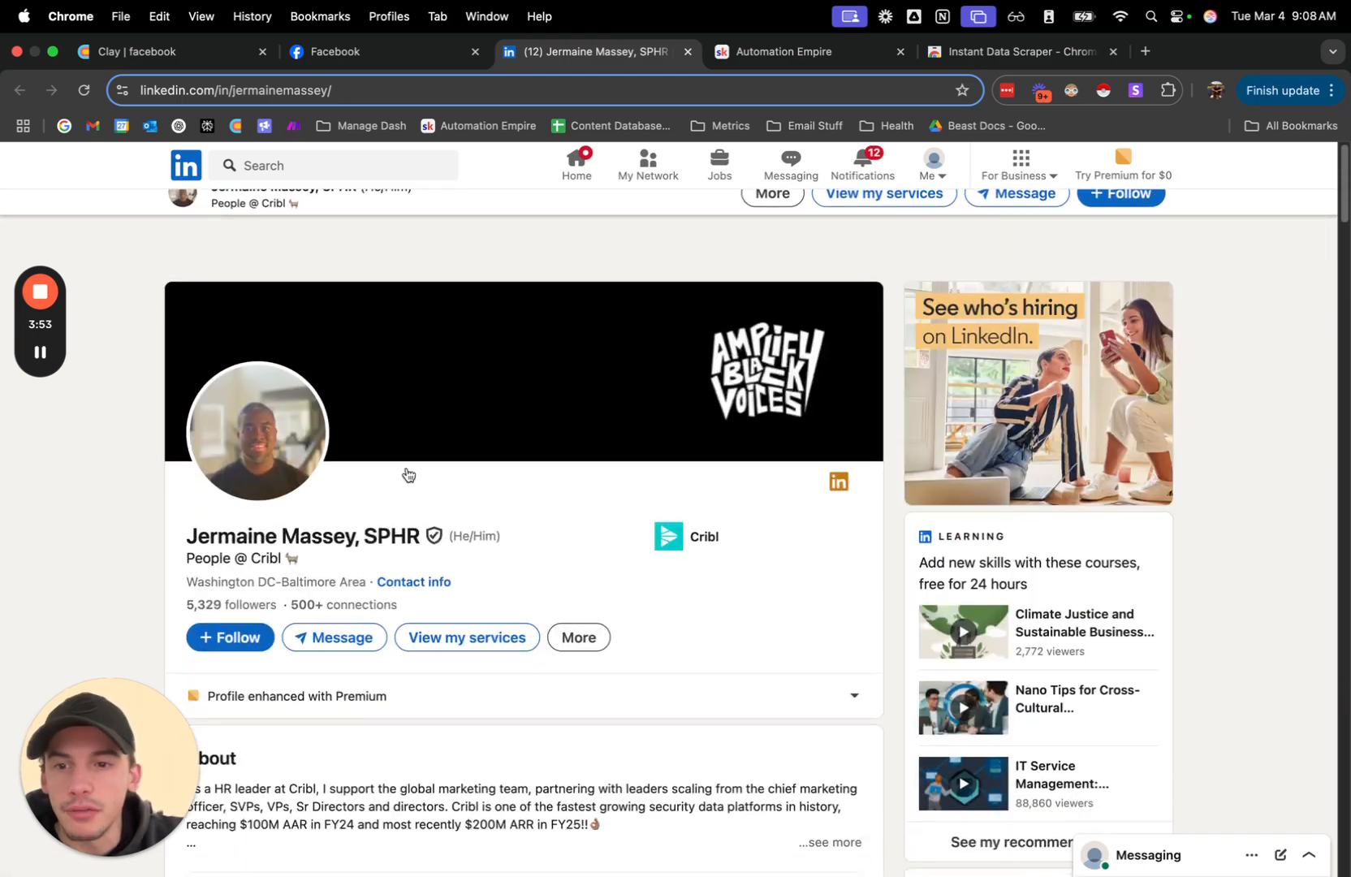
Open the first row's OG Facebook Profile link from the Clay table and compare it with the matched Facebook profile.
click(195, 53)
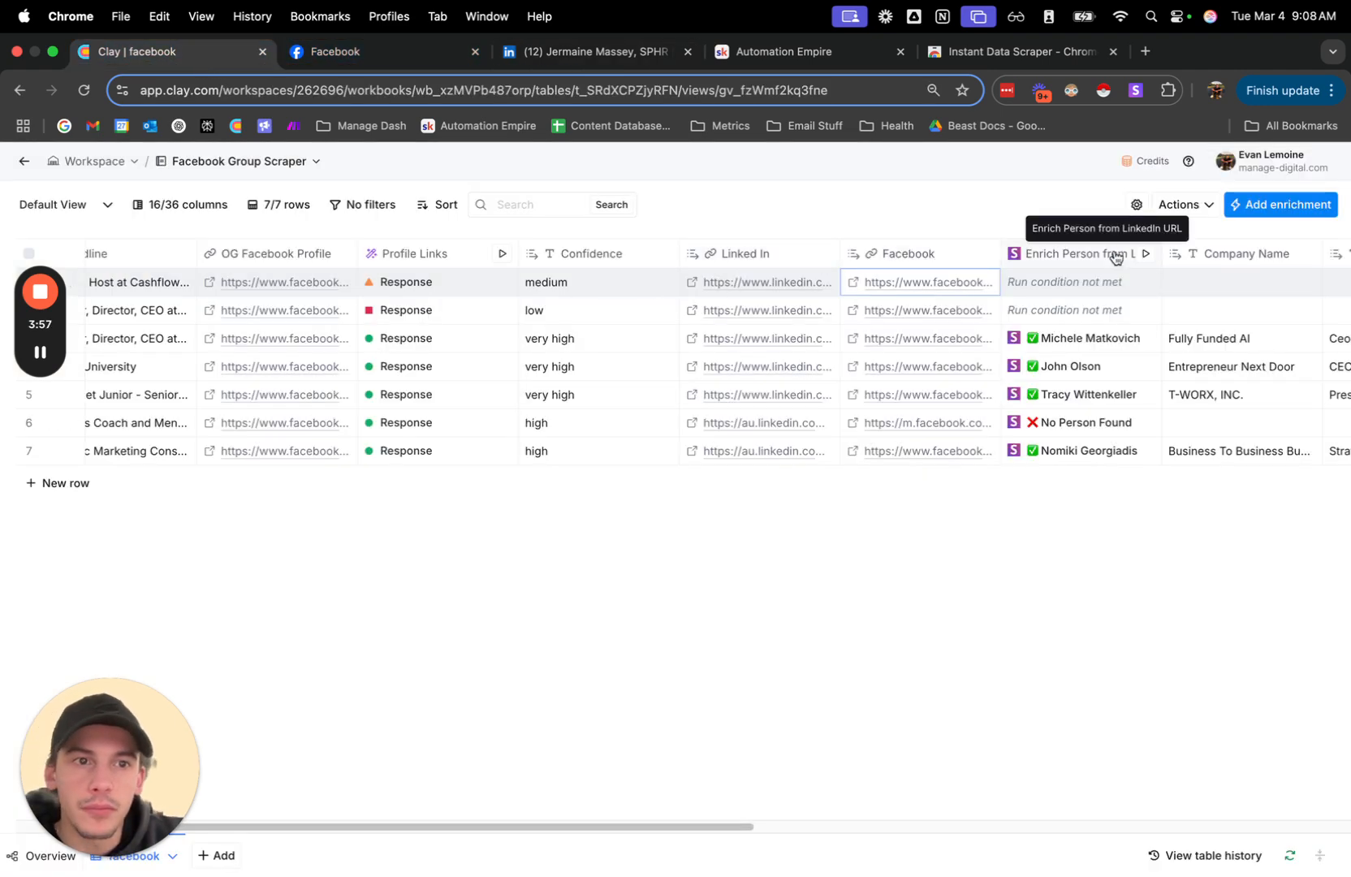
scroll(1108, 309, right, 10)
scroll(1105, 328, right, 5)
scroll(1105, 328, left, 15)
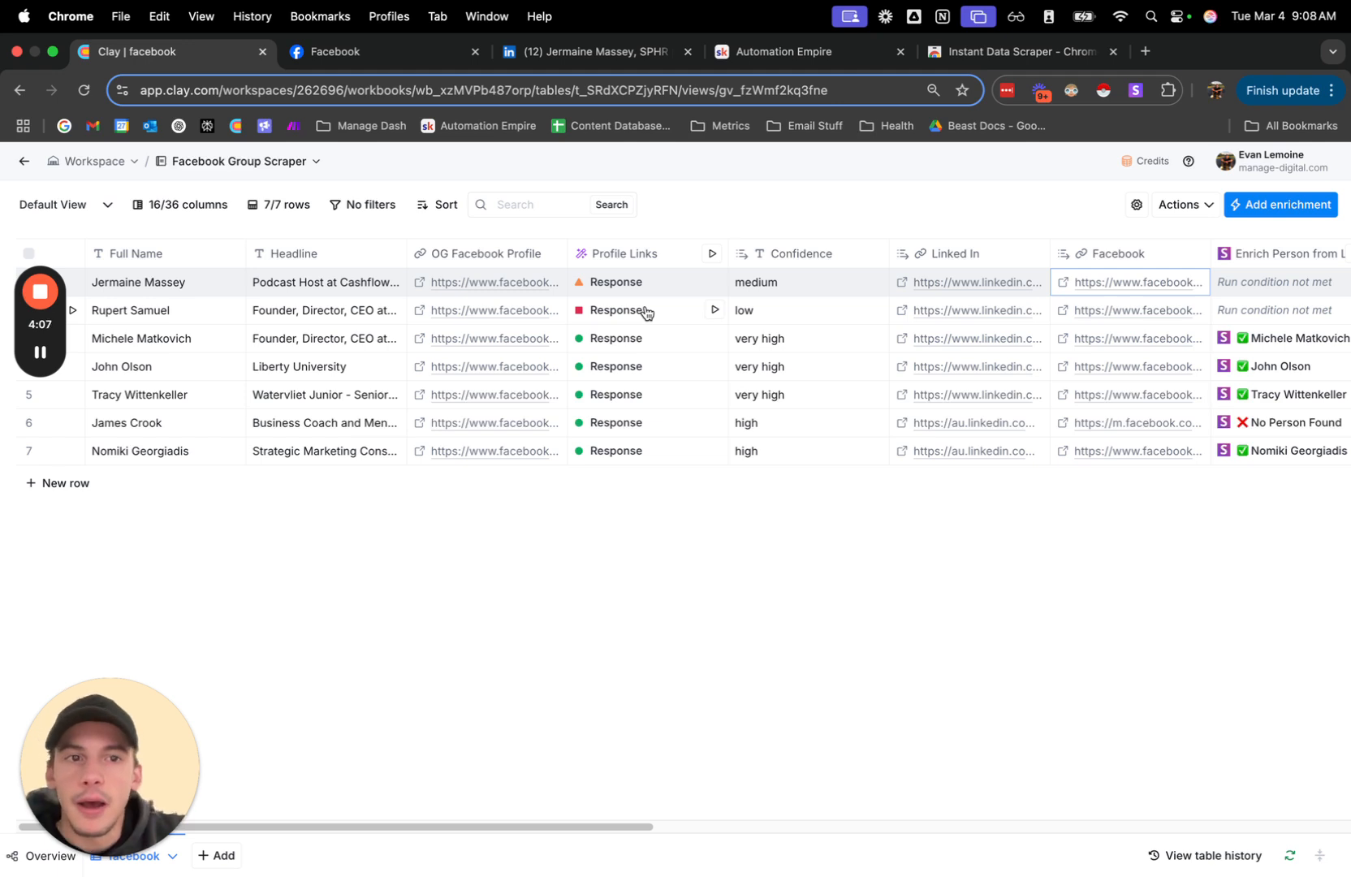
scroll(645, 312, right, 4)
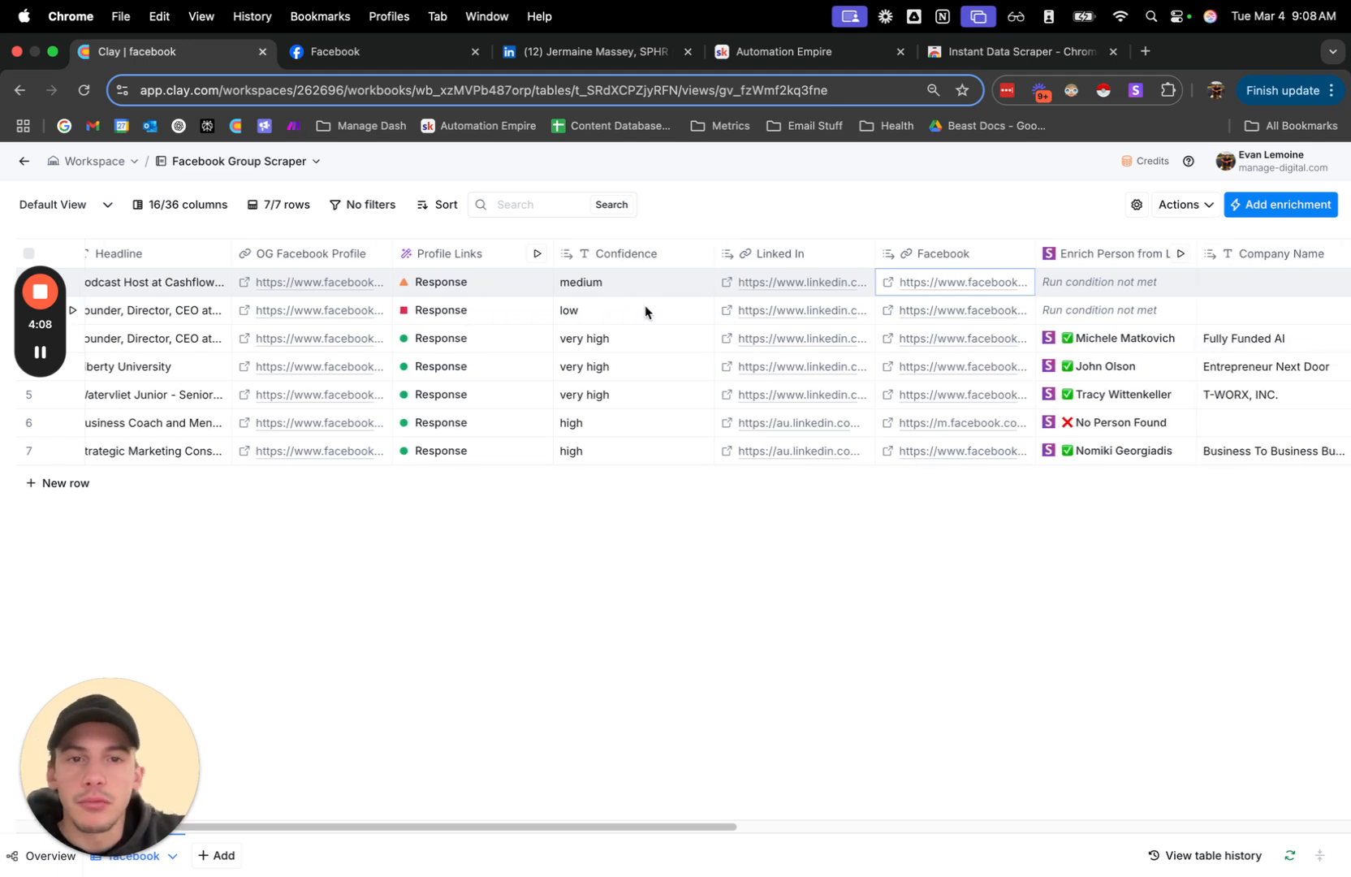
click(245, 283)
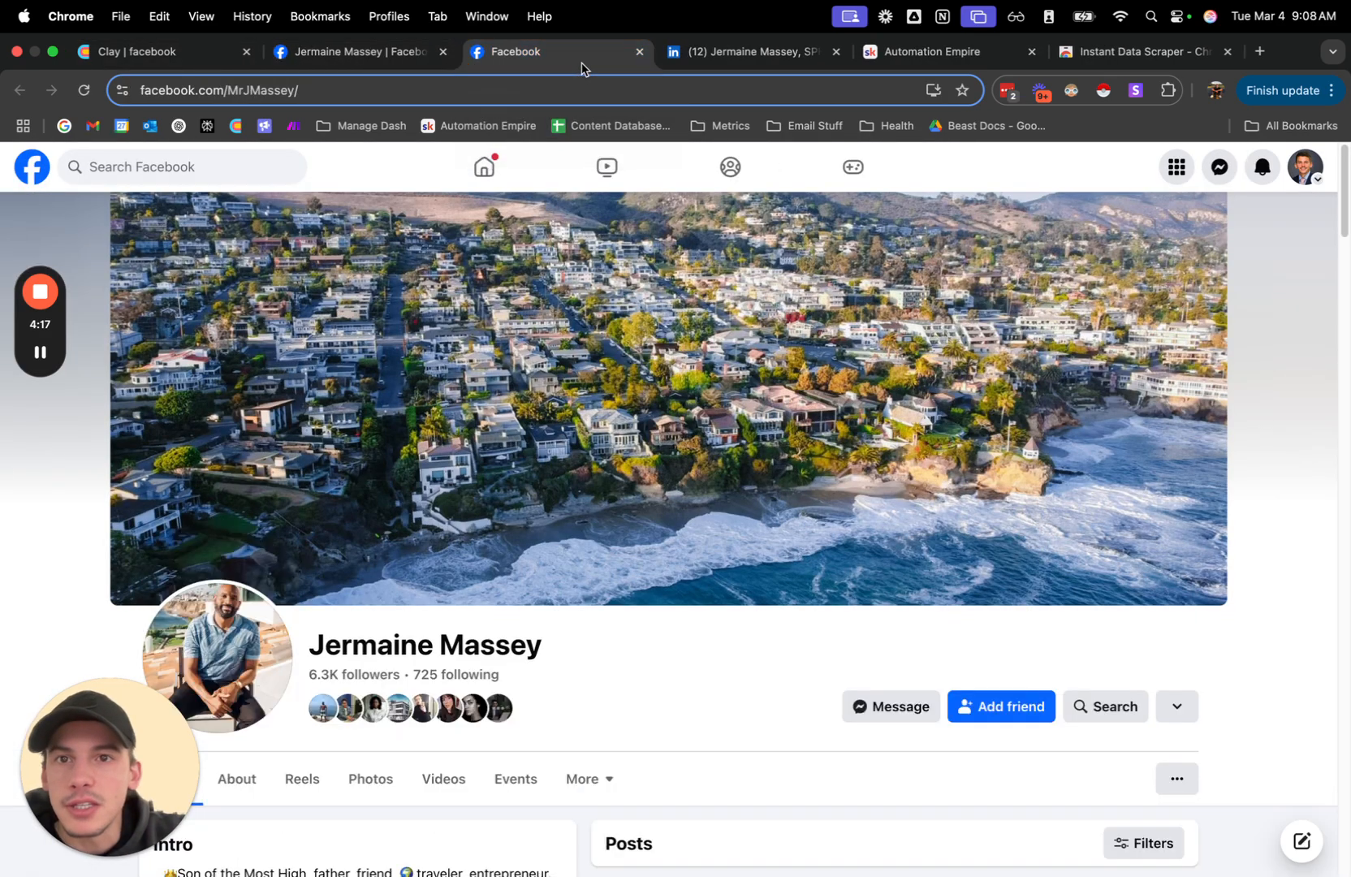
click(370, 68)
click(499, 53)
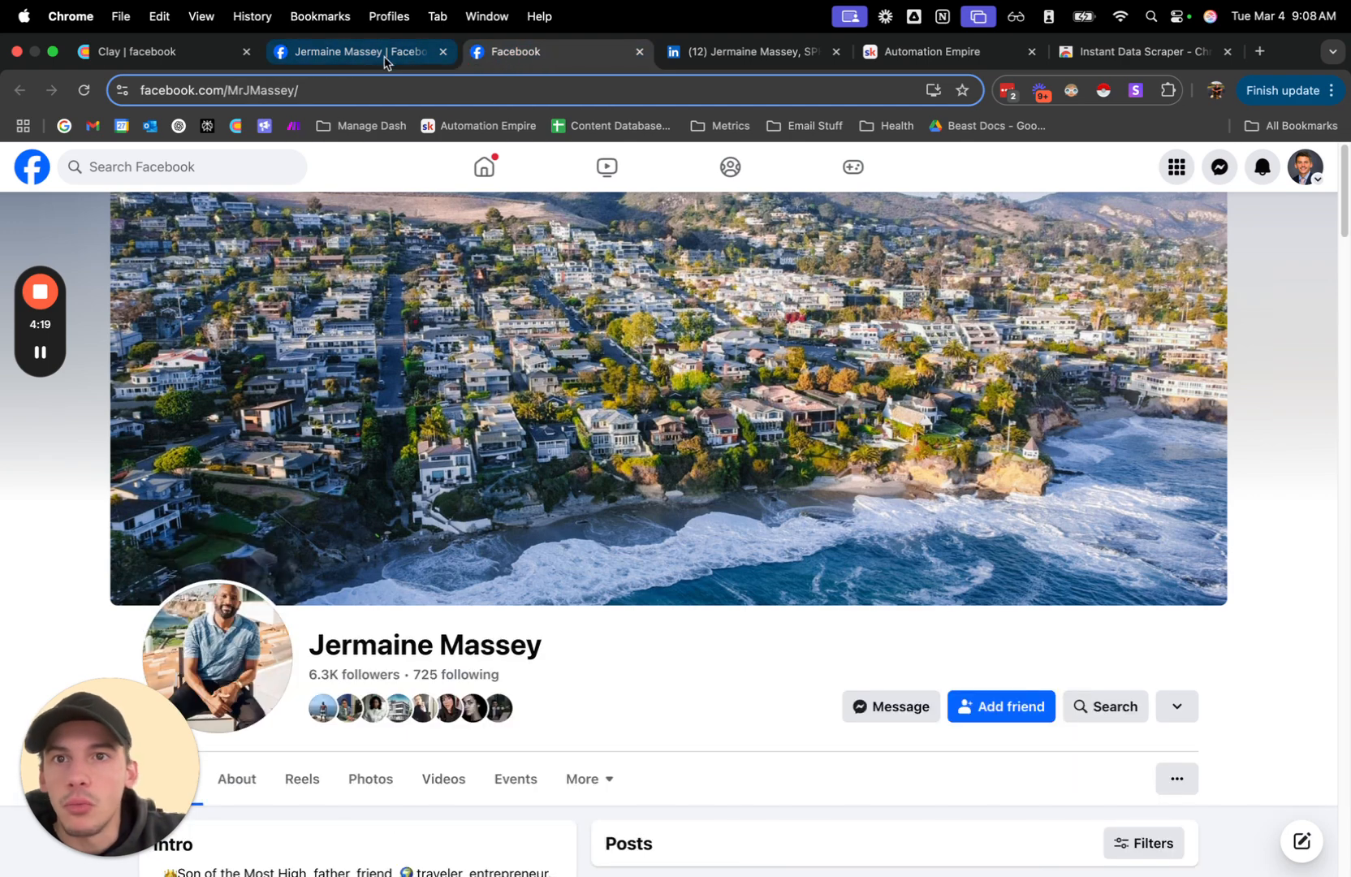
click(361, 52)
click(499, 53)
click(375, 53)
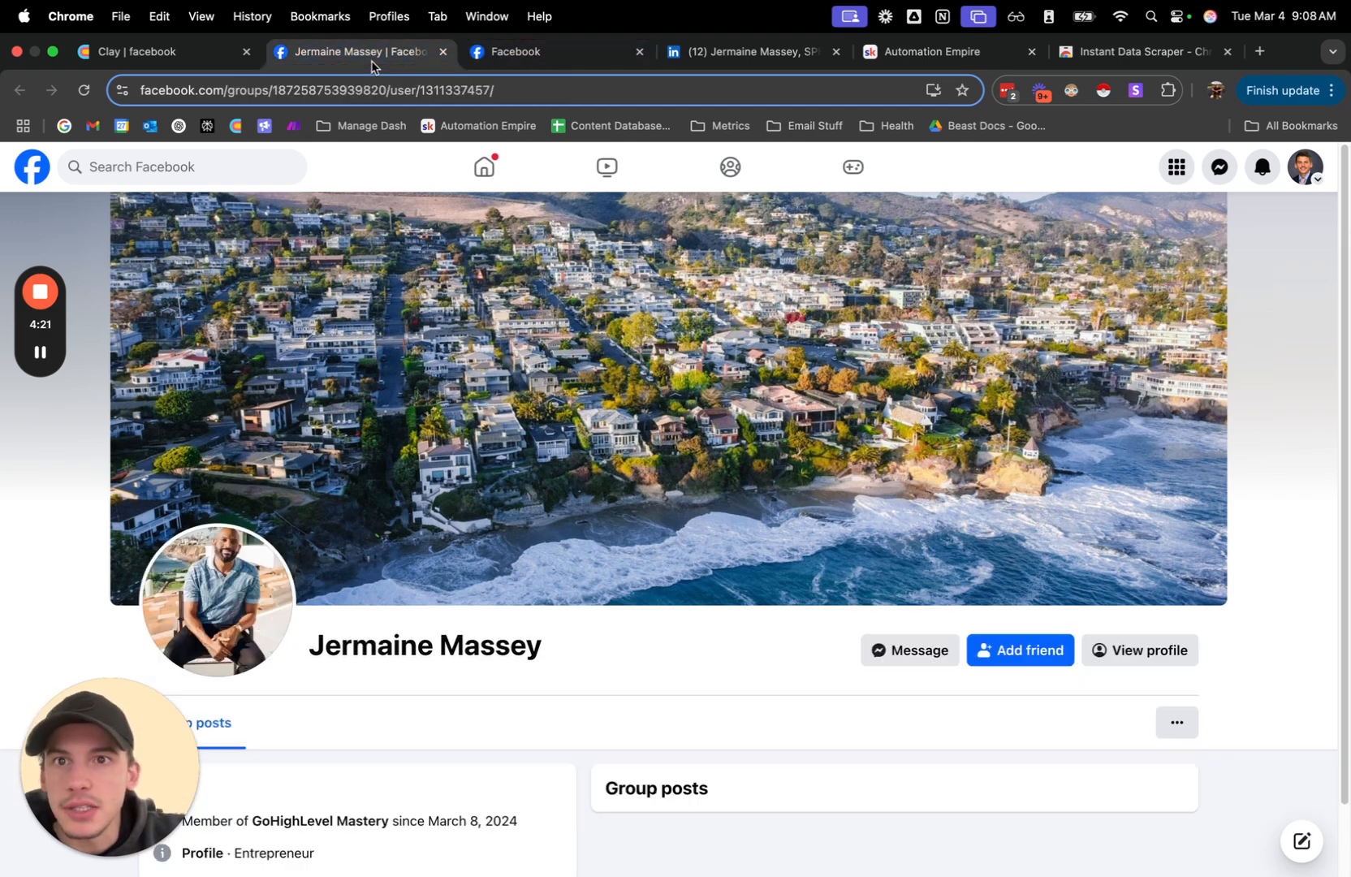
Close the first person's Facebook and LinkedIn profile pages and return to the Clay table.
click(442, 52)
click(442, 52)
click(442, 52)
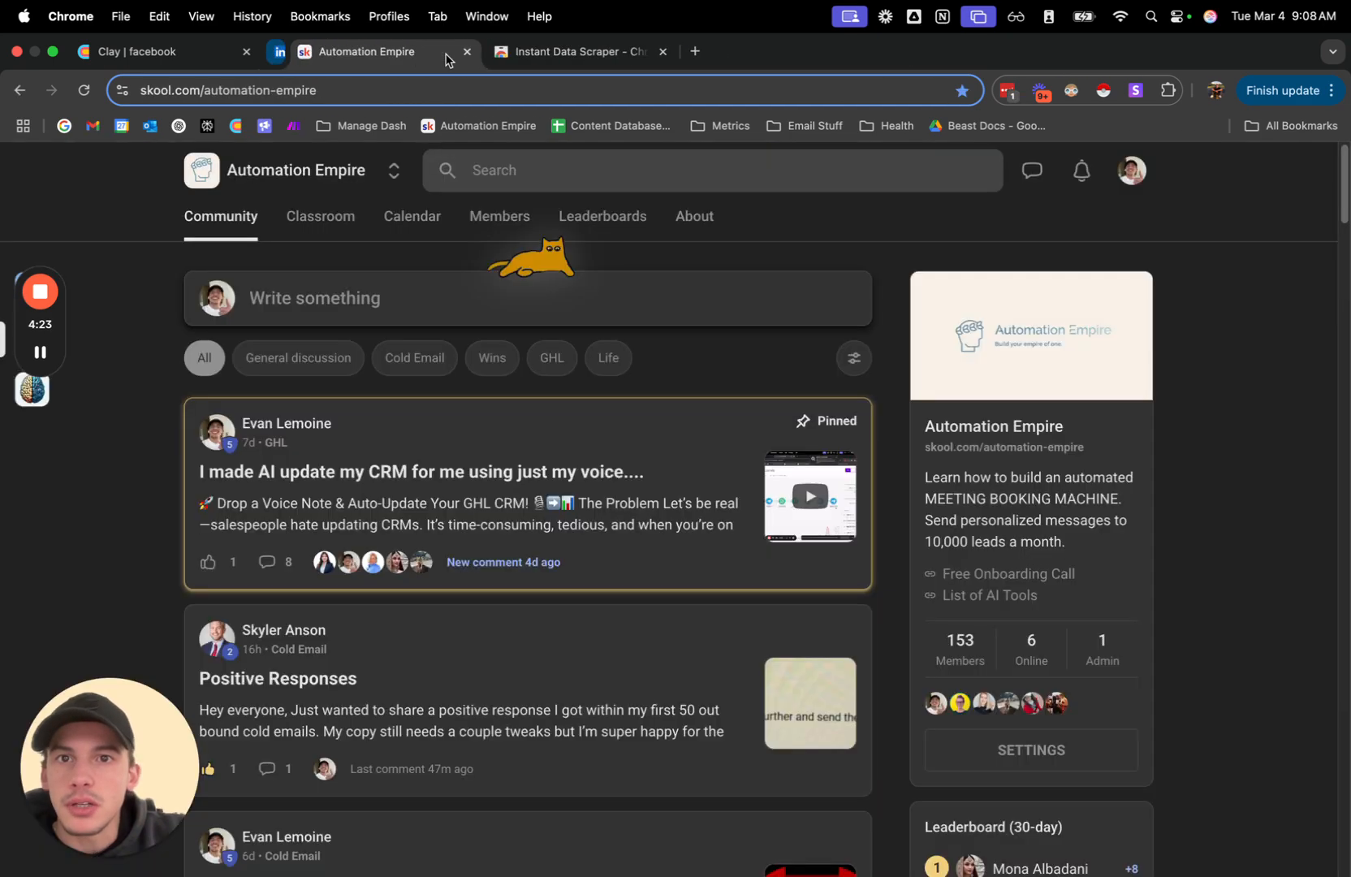
click(150, 55)
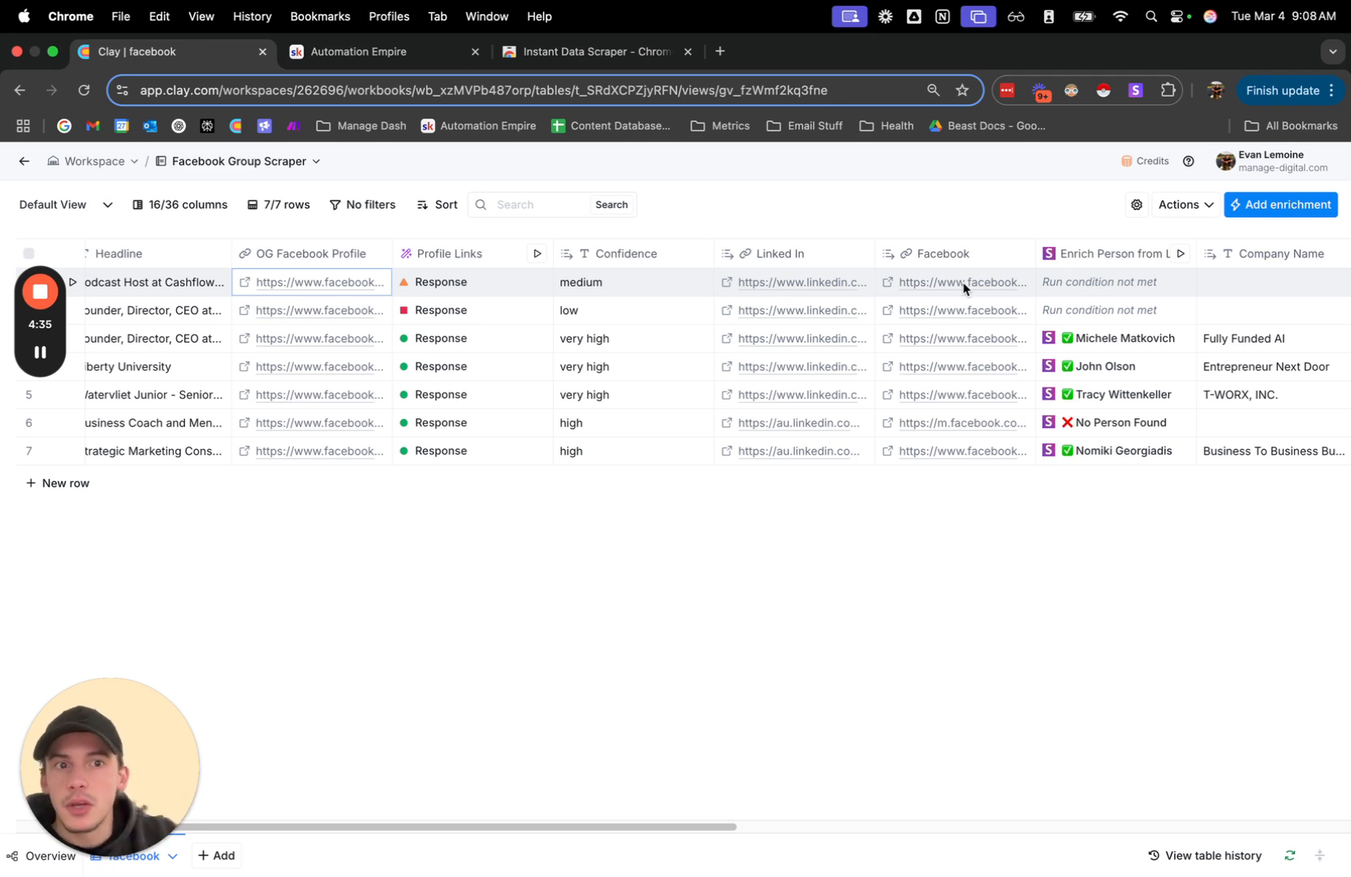
click(996, 253)
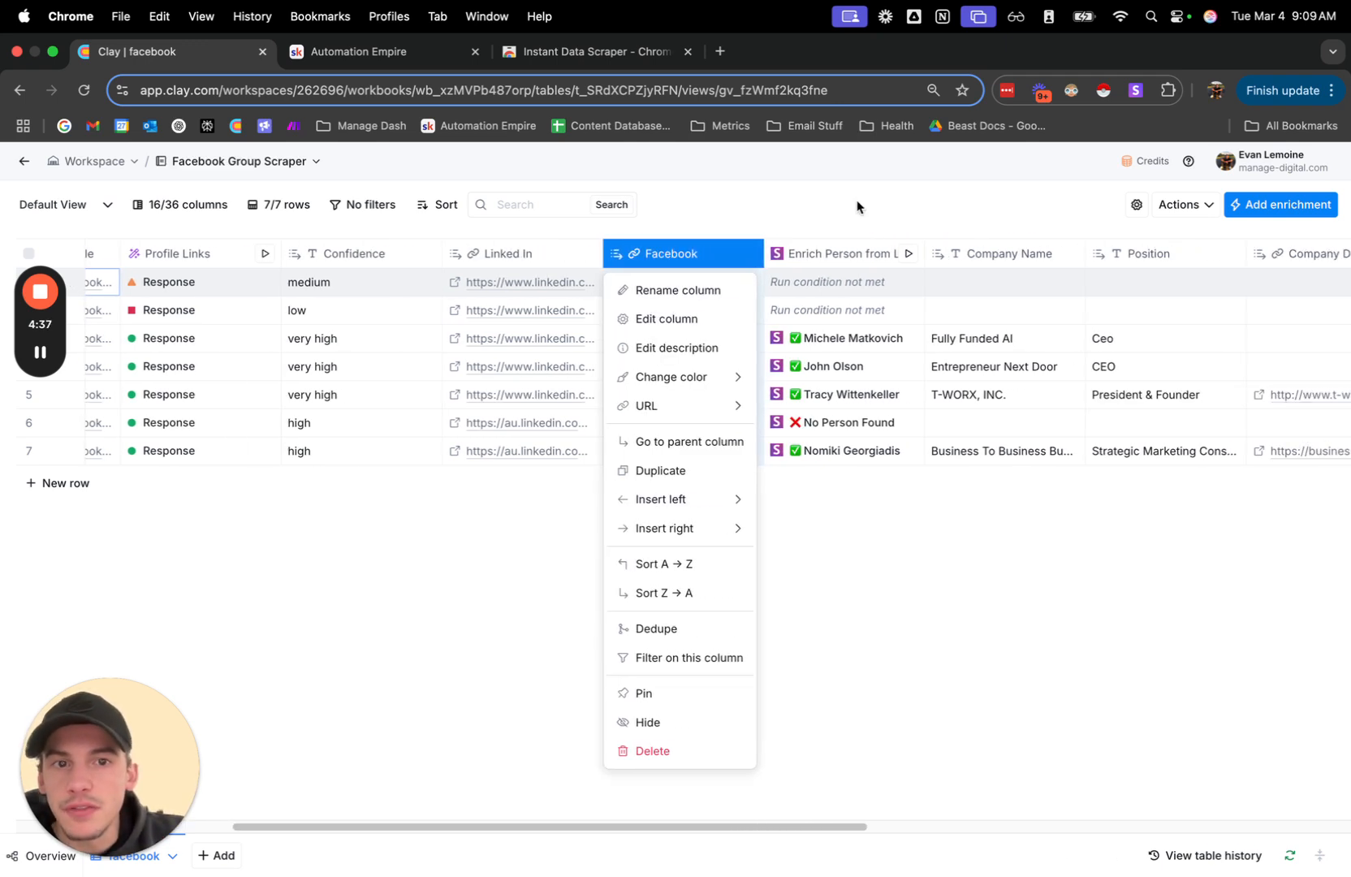
click(735, 213)
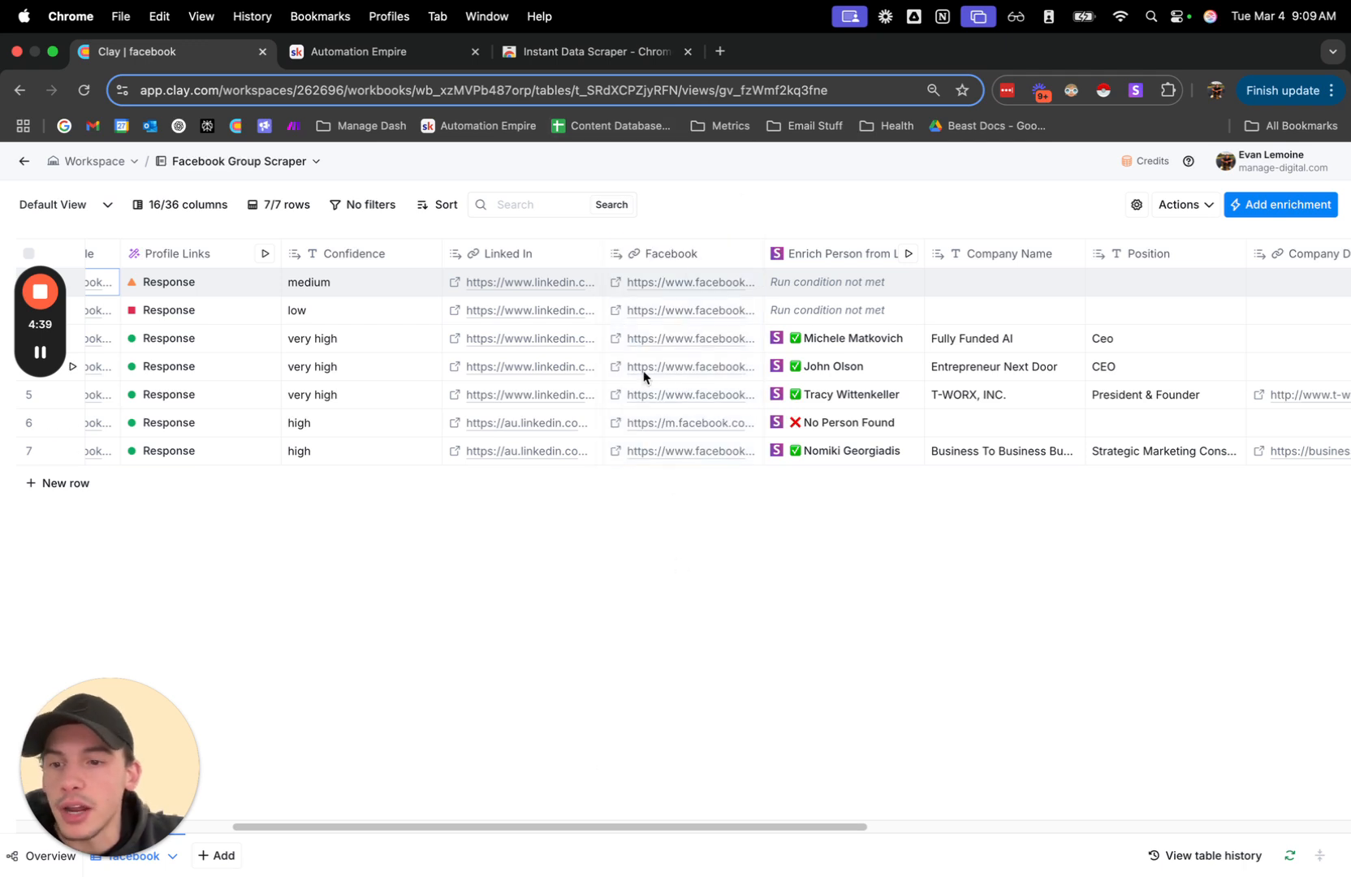
scroll(643, 371, left, 3)
scroll(643, 370, left, 3)
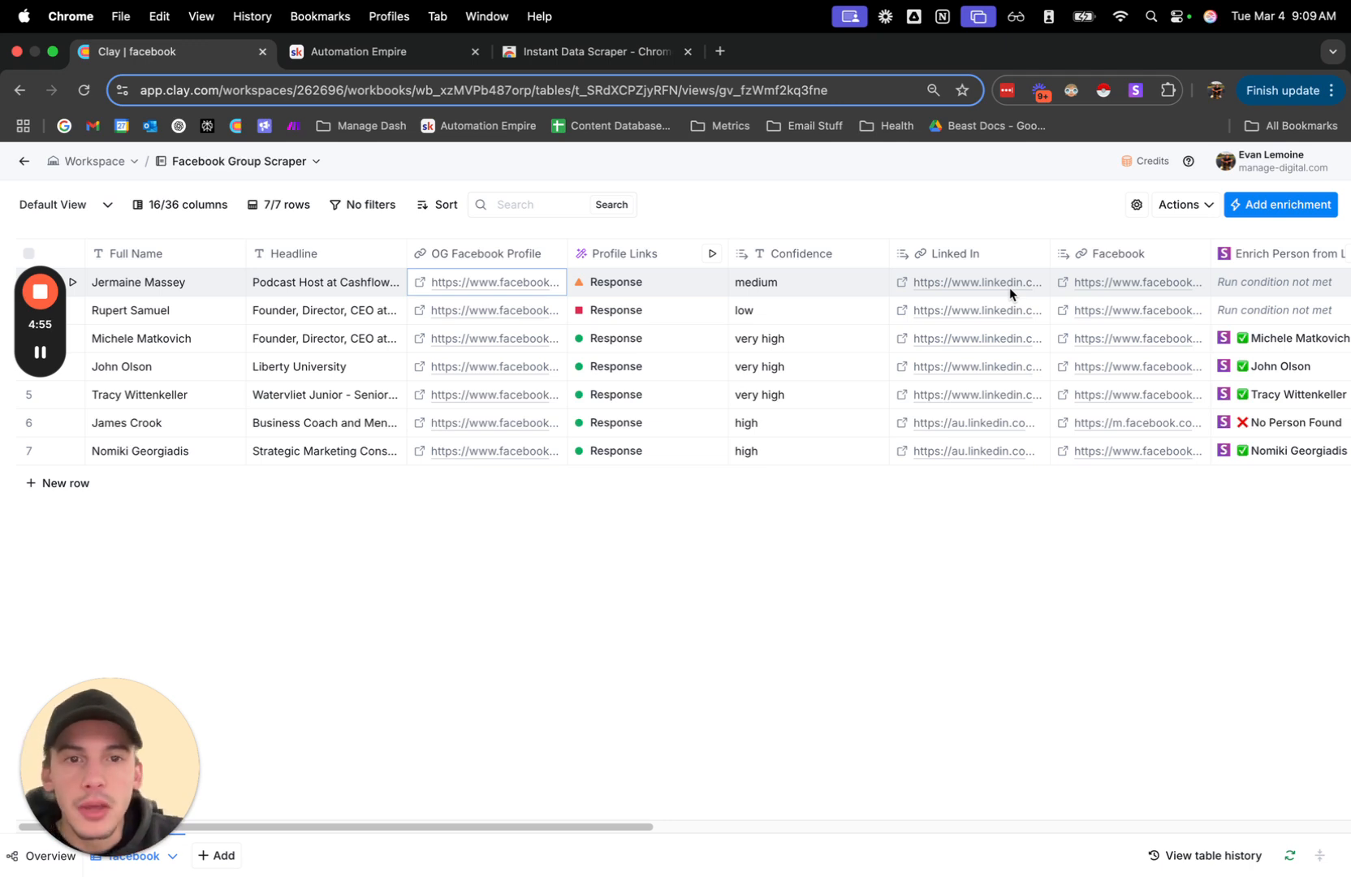
Check the Confidence ratings in rows 1, 3 and 4 and briefly view the third row's enrichment details.
click(806, 289)
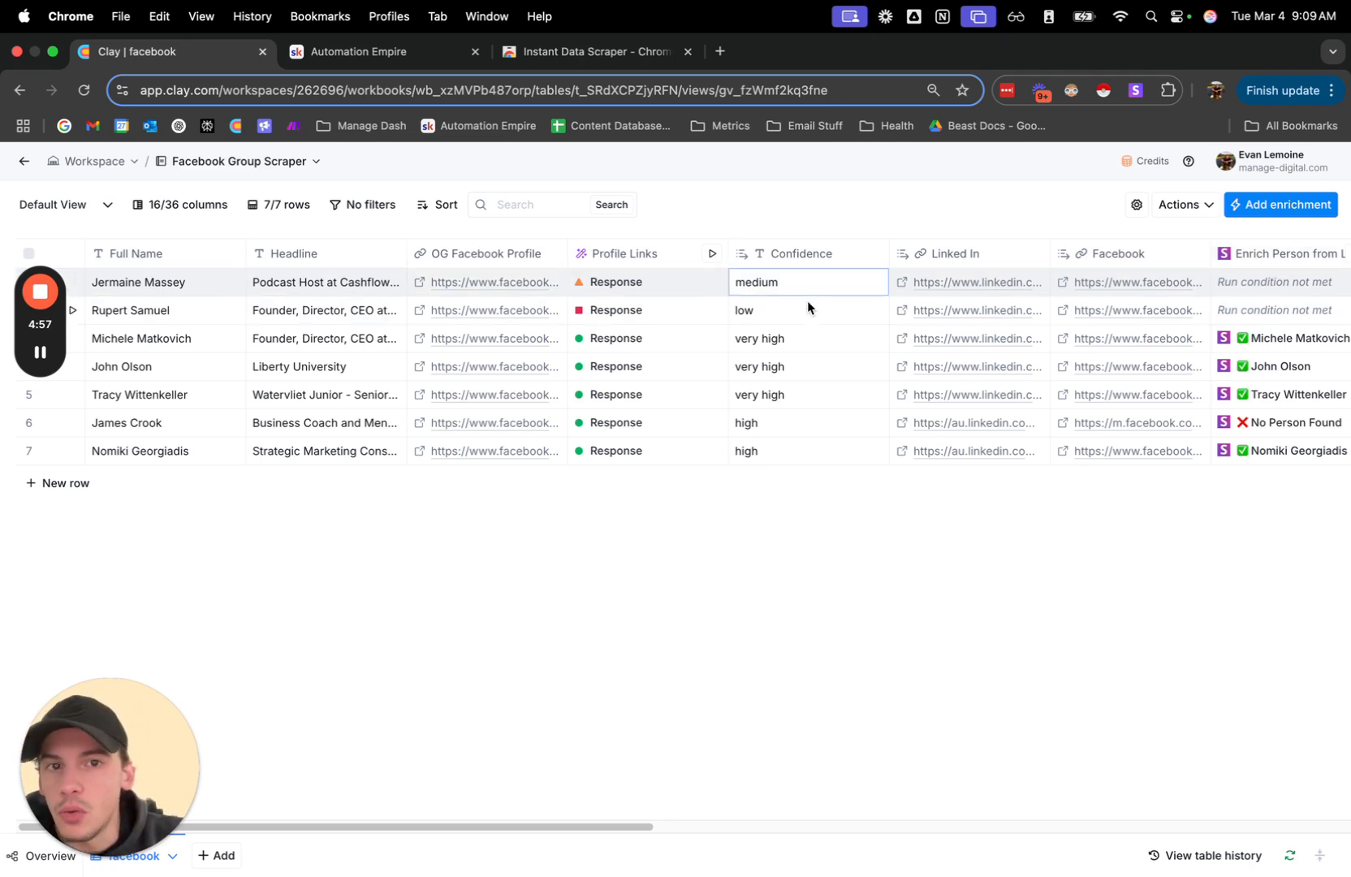
click(812, 345)
click(814, 368)
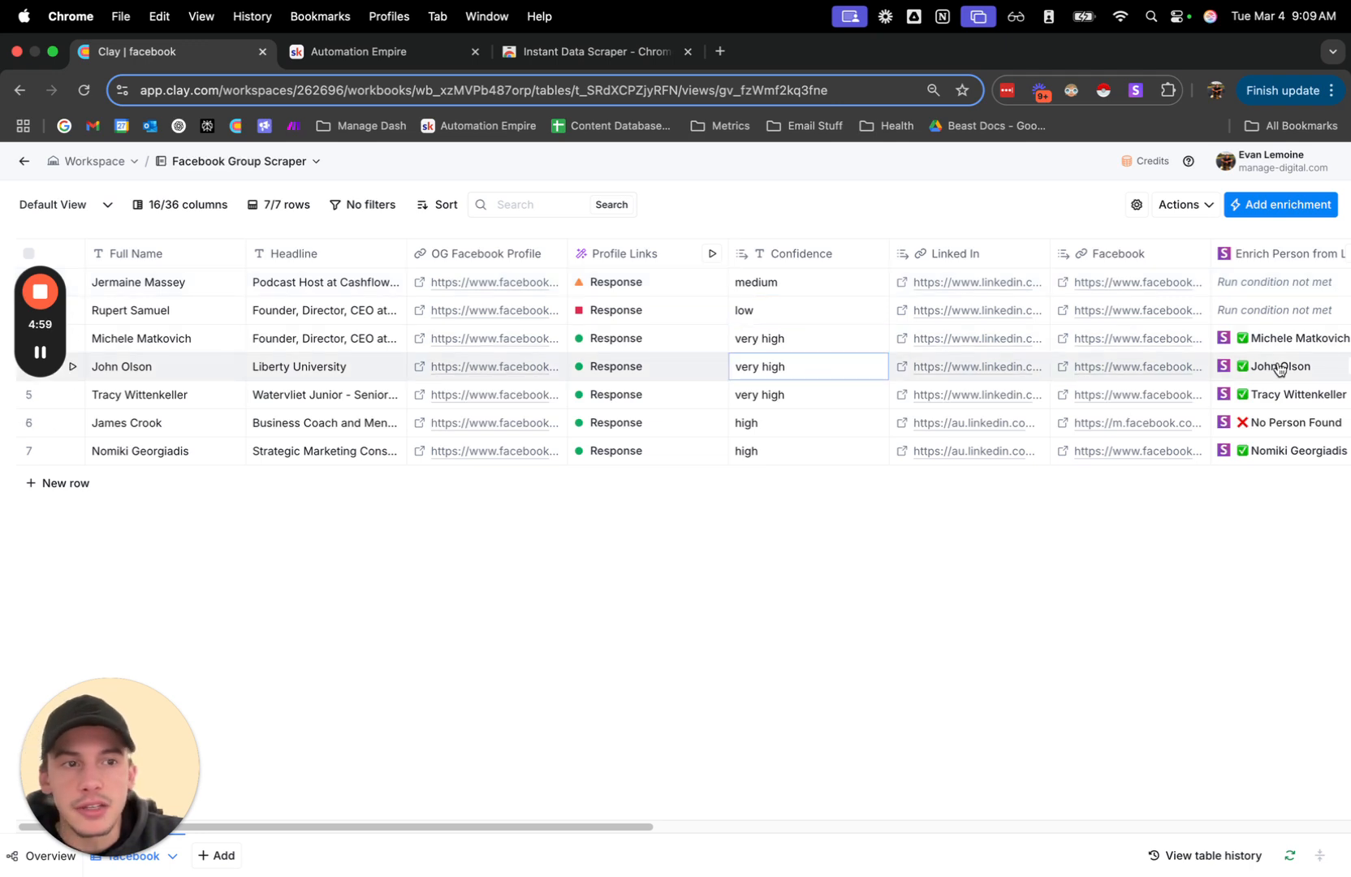
click(1300, 340)
click(1322, 203)
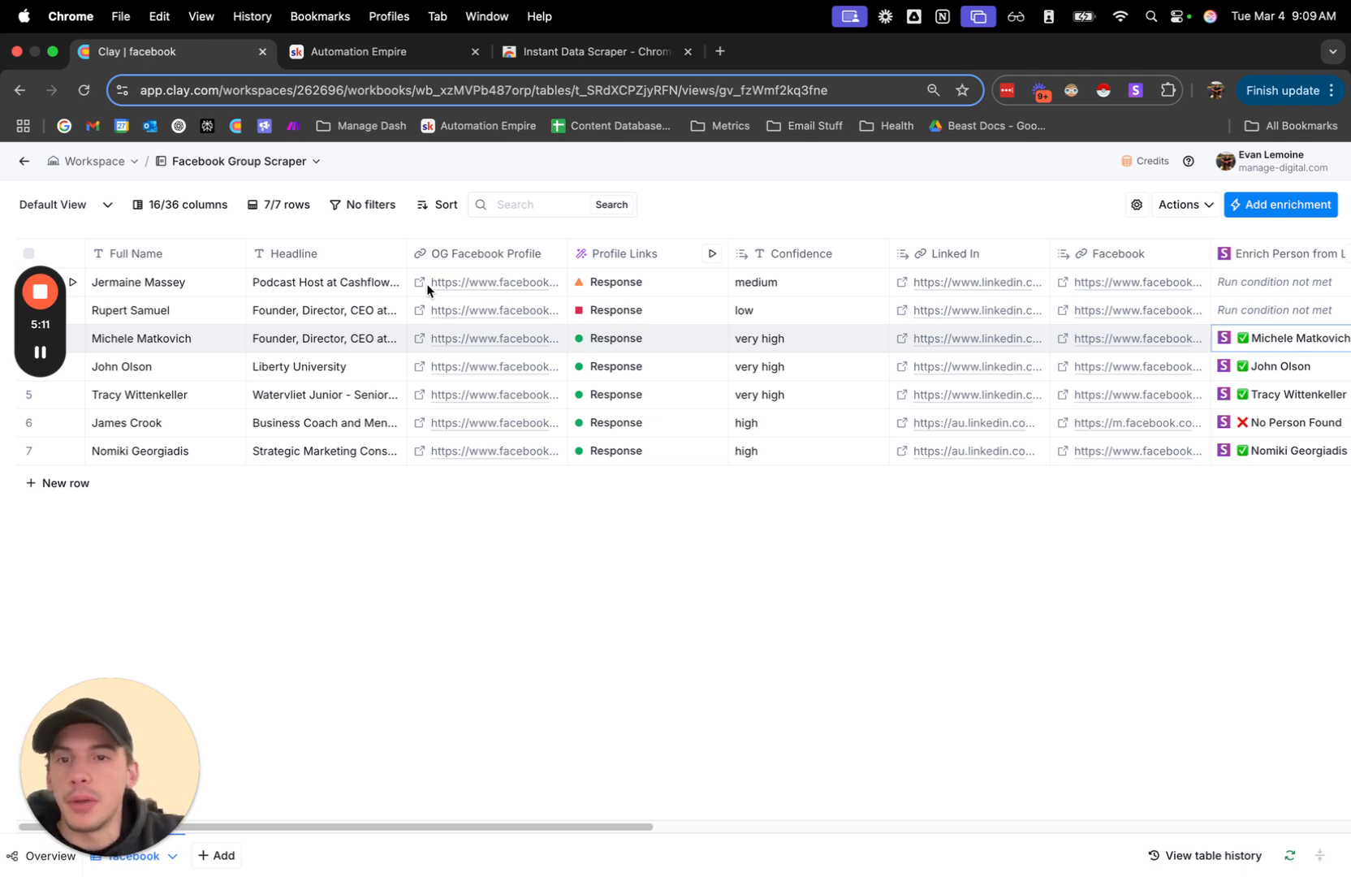
Review the LinkedIn data in the third row's Enrich Person cell details and close them.
scroll(426, 283, right, 5)
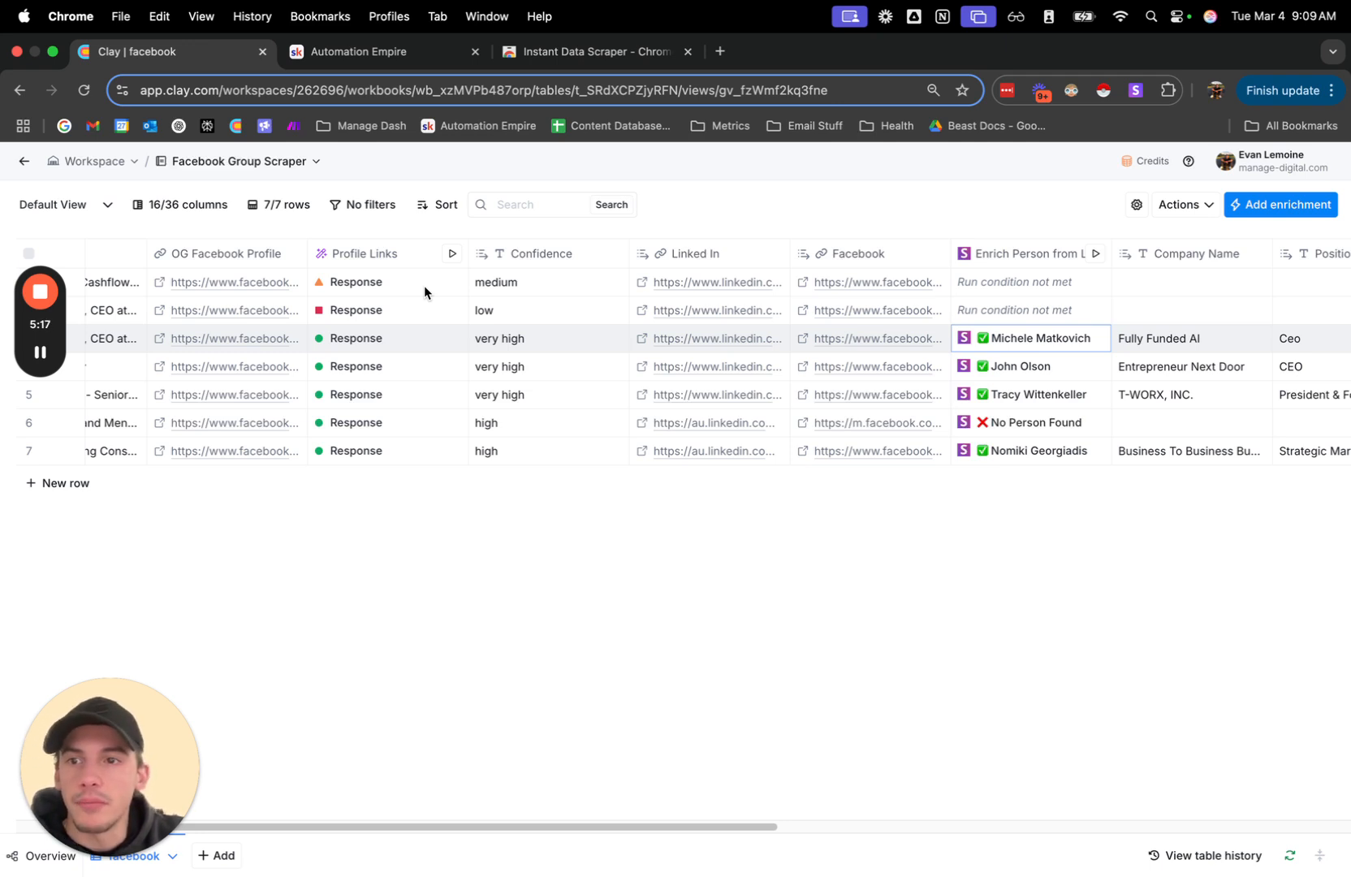
scroll(681, 337, right, 6)
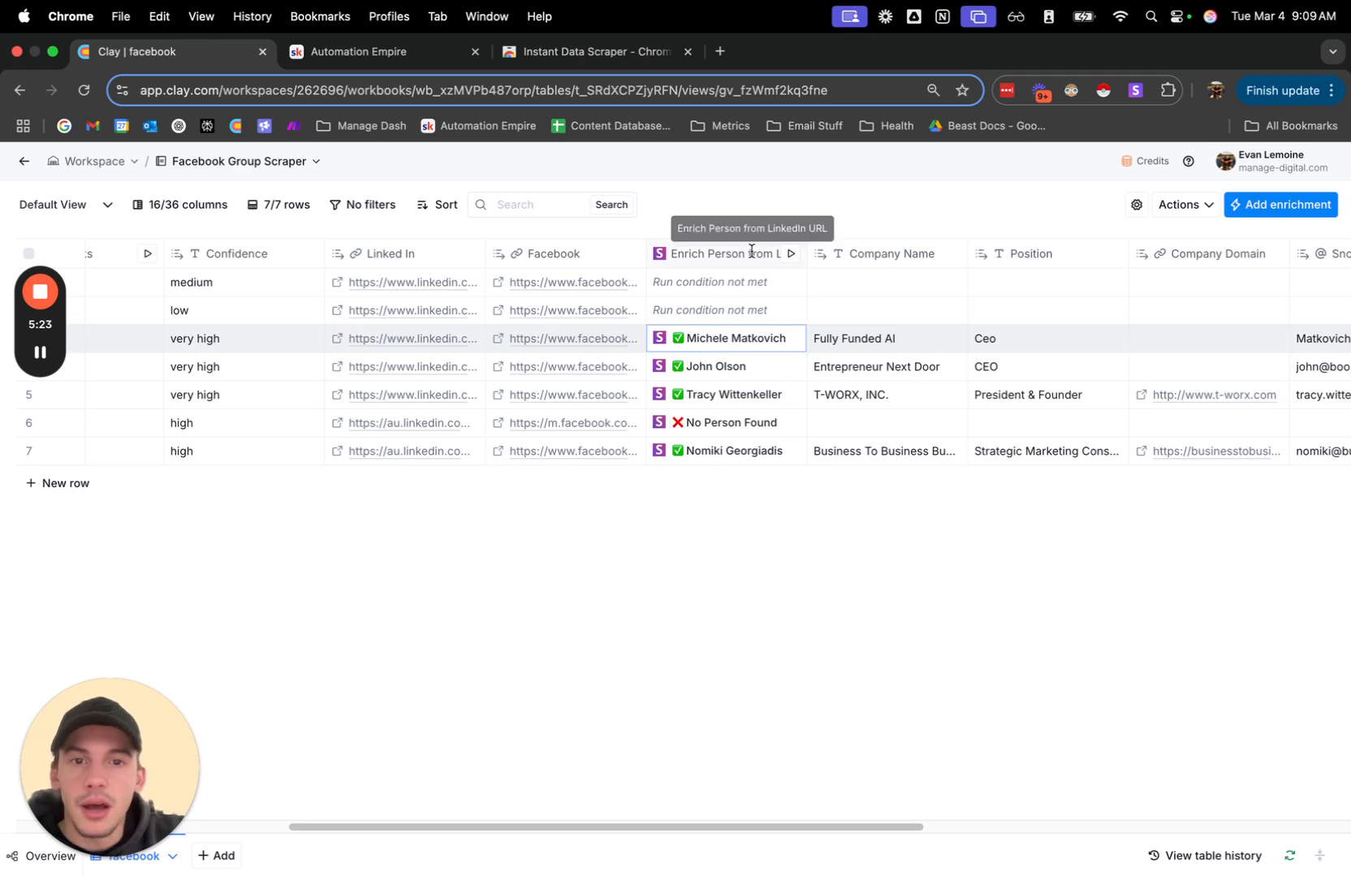
click(732, 344)
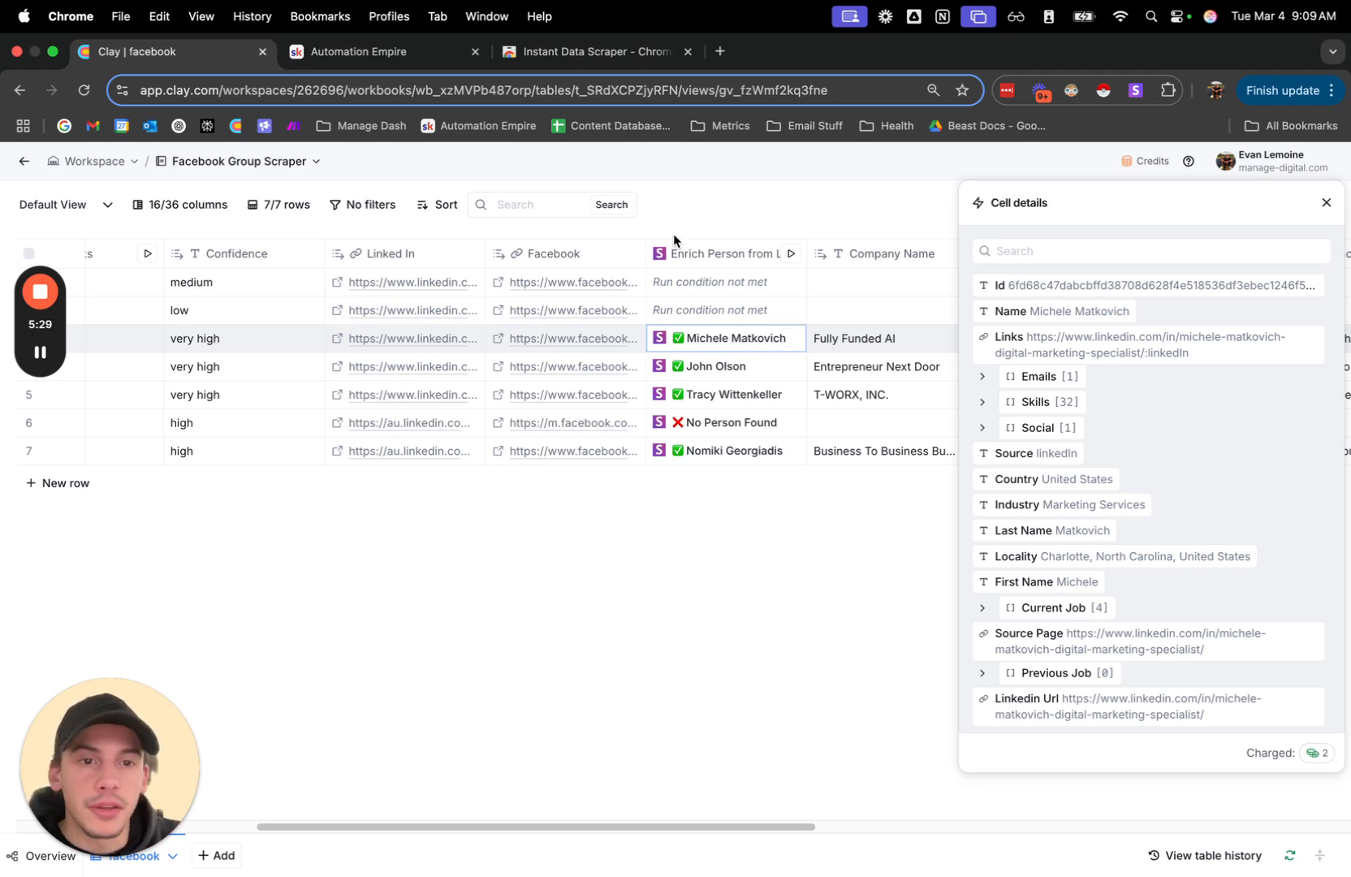
mouse_move(1006, 460)
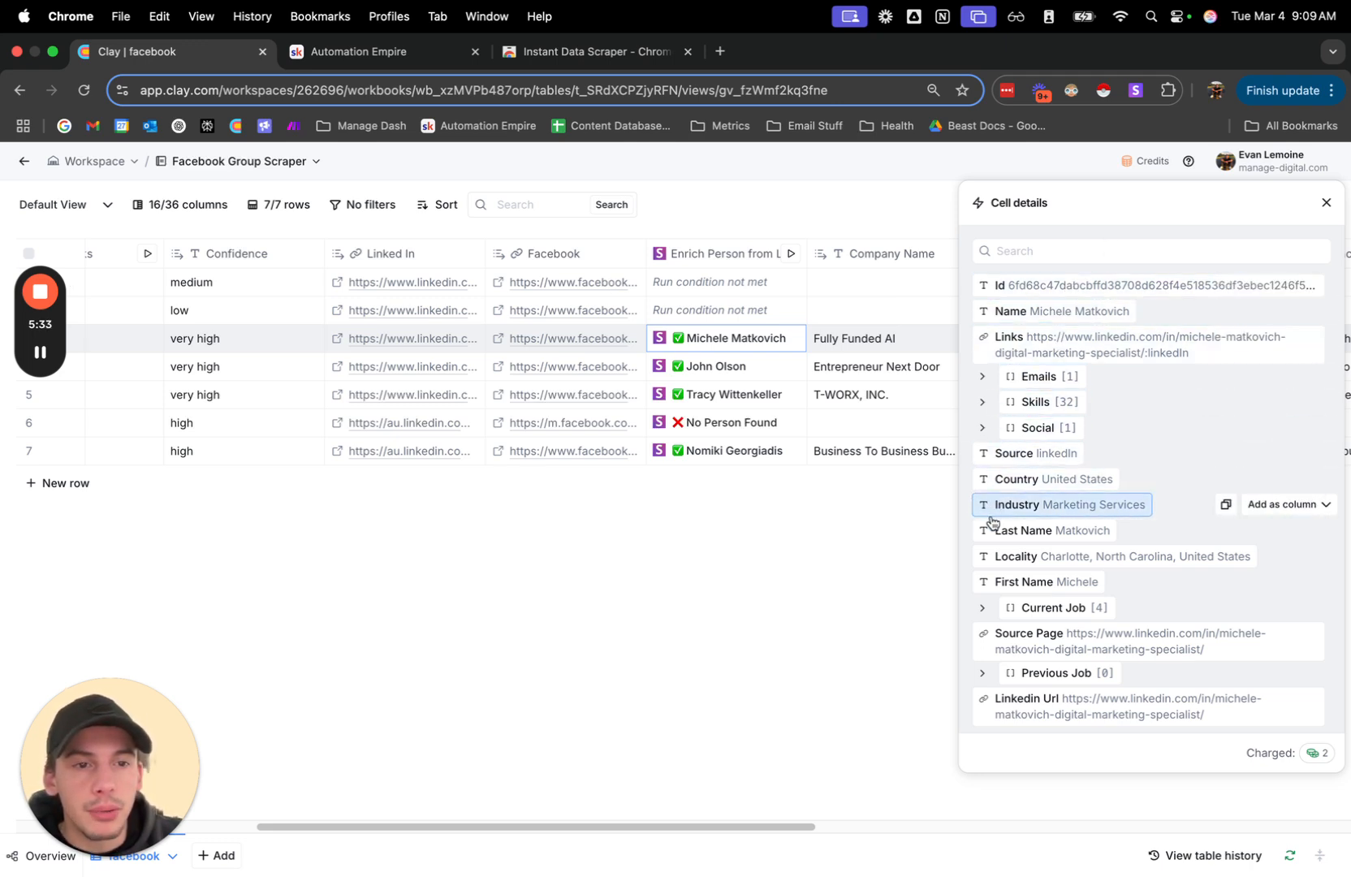
click(1327, 202)
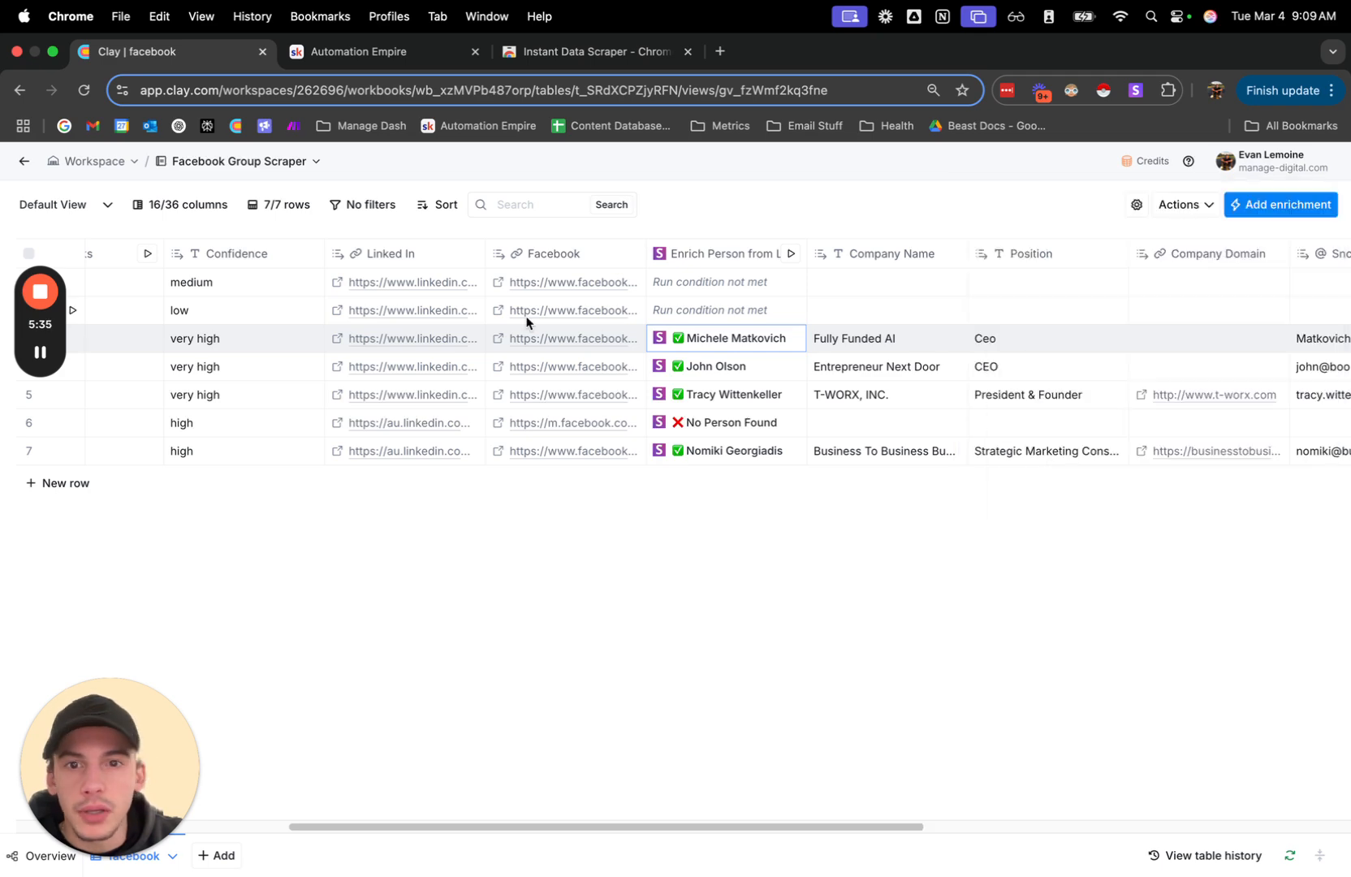
Open the third person's LinkedIn profile and OG Facebook profile and compare the two.
click(337, 339)
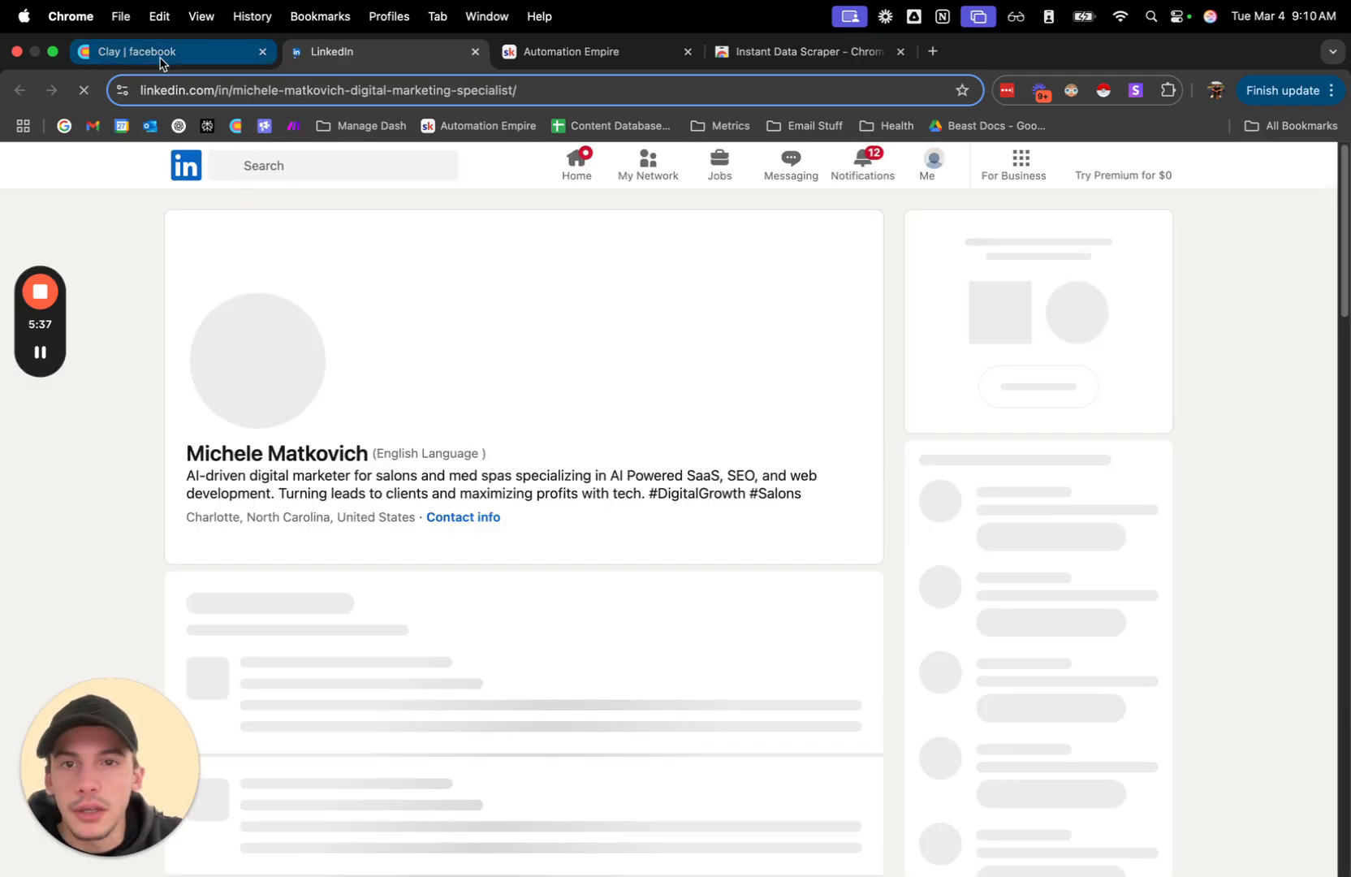
click(160, 60)
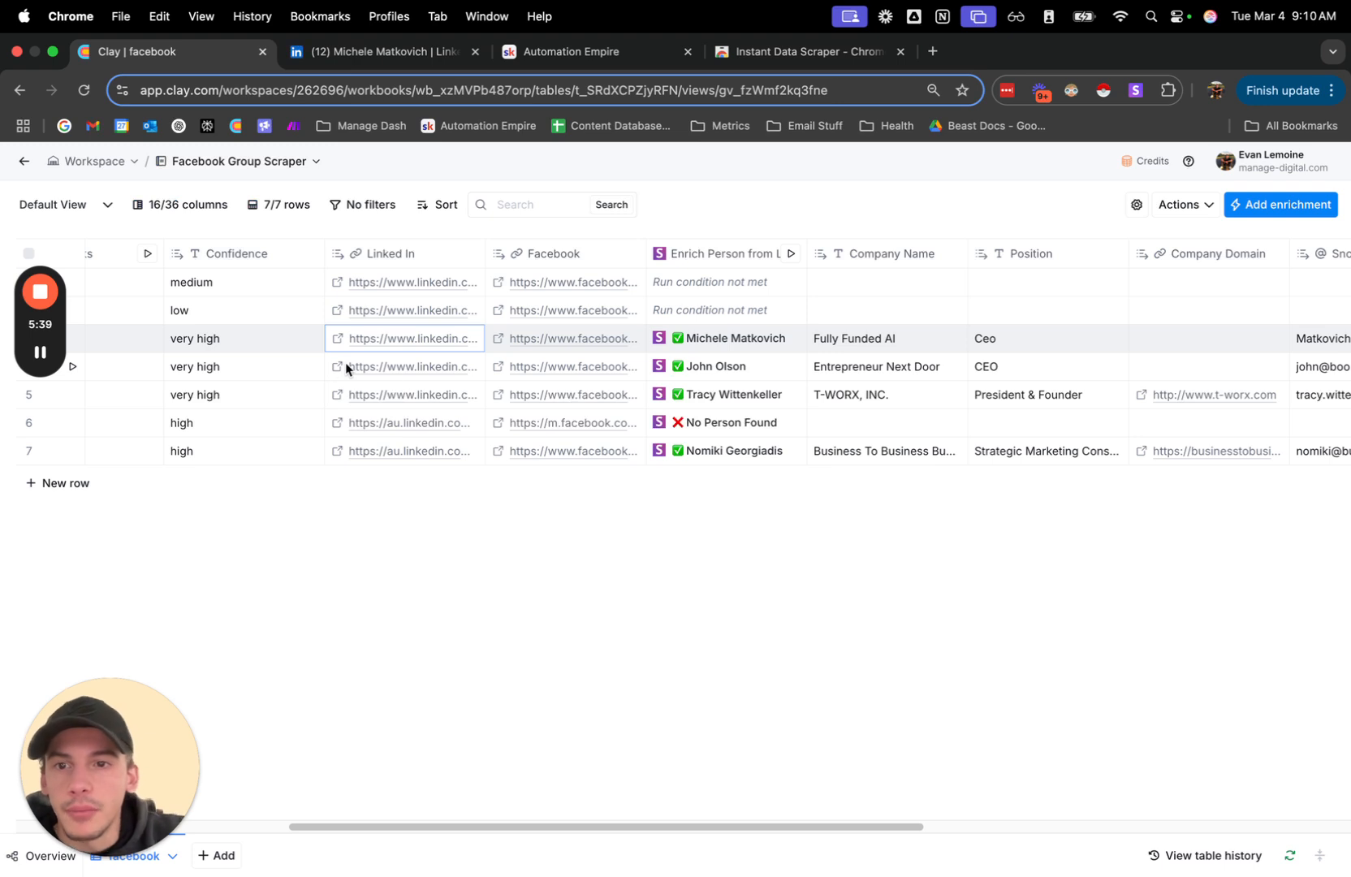
scroll(380, 370, left, 10)
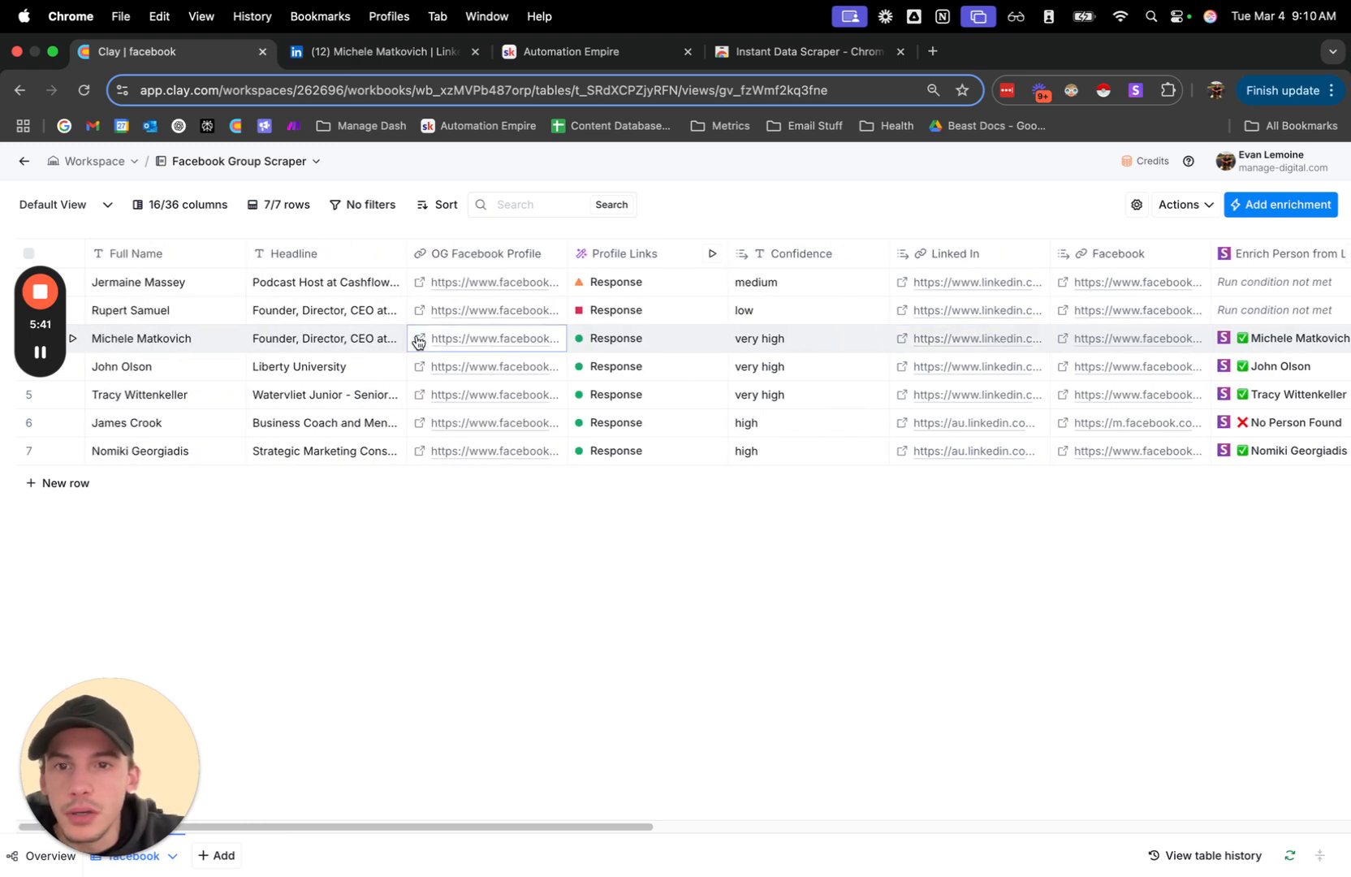
click(419, 338)
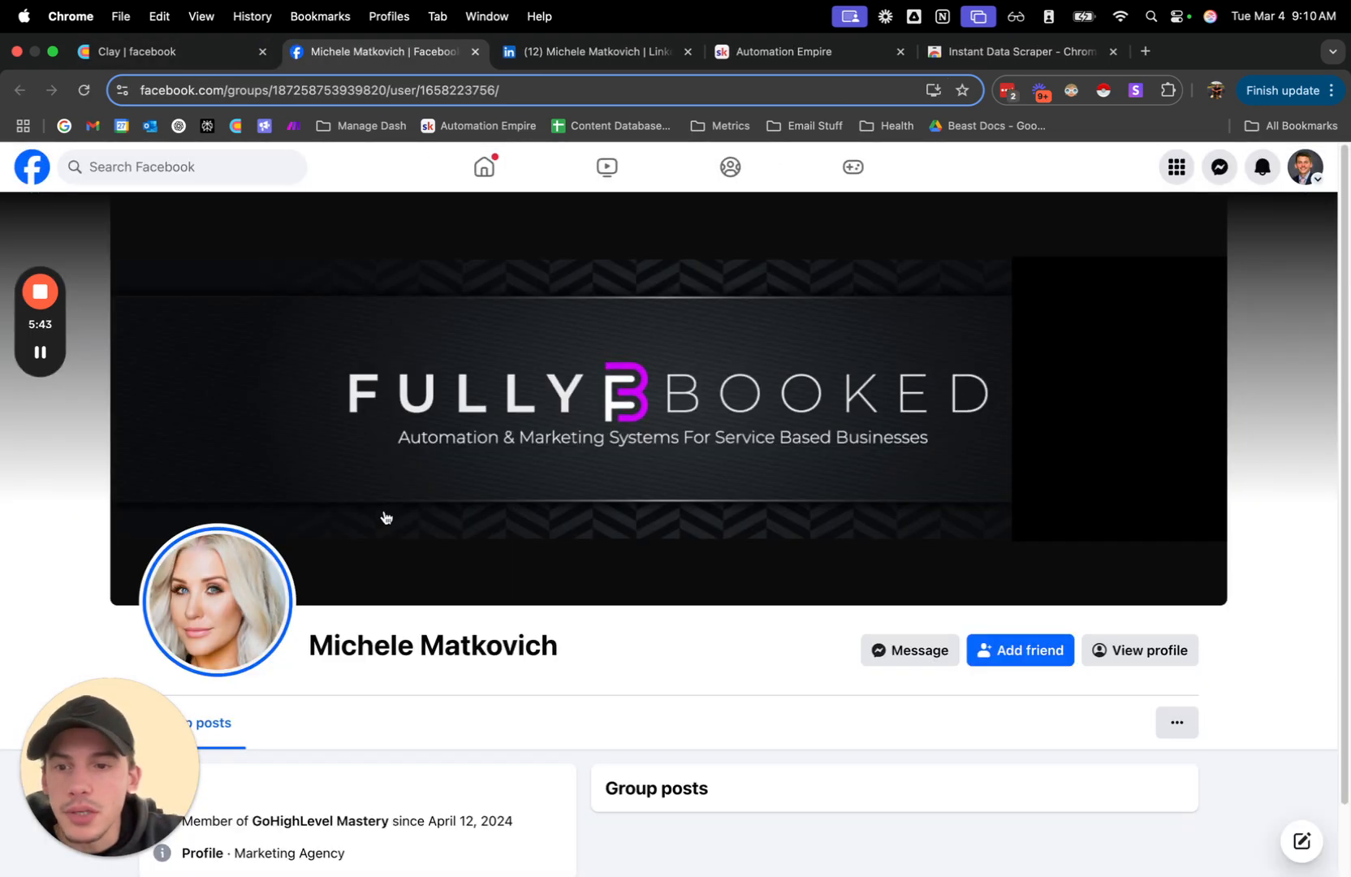
click(566, 60)
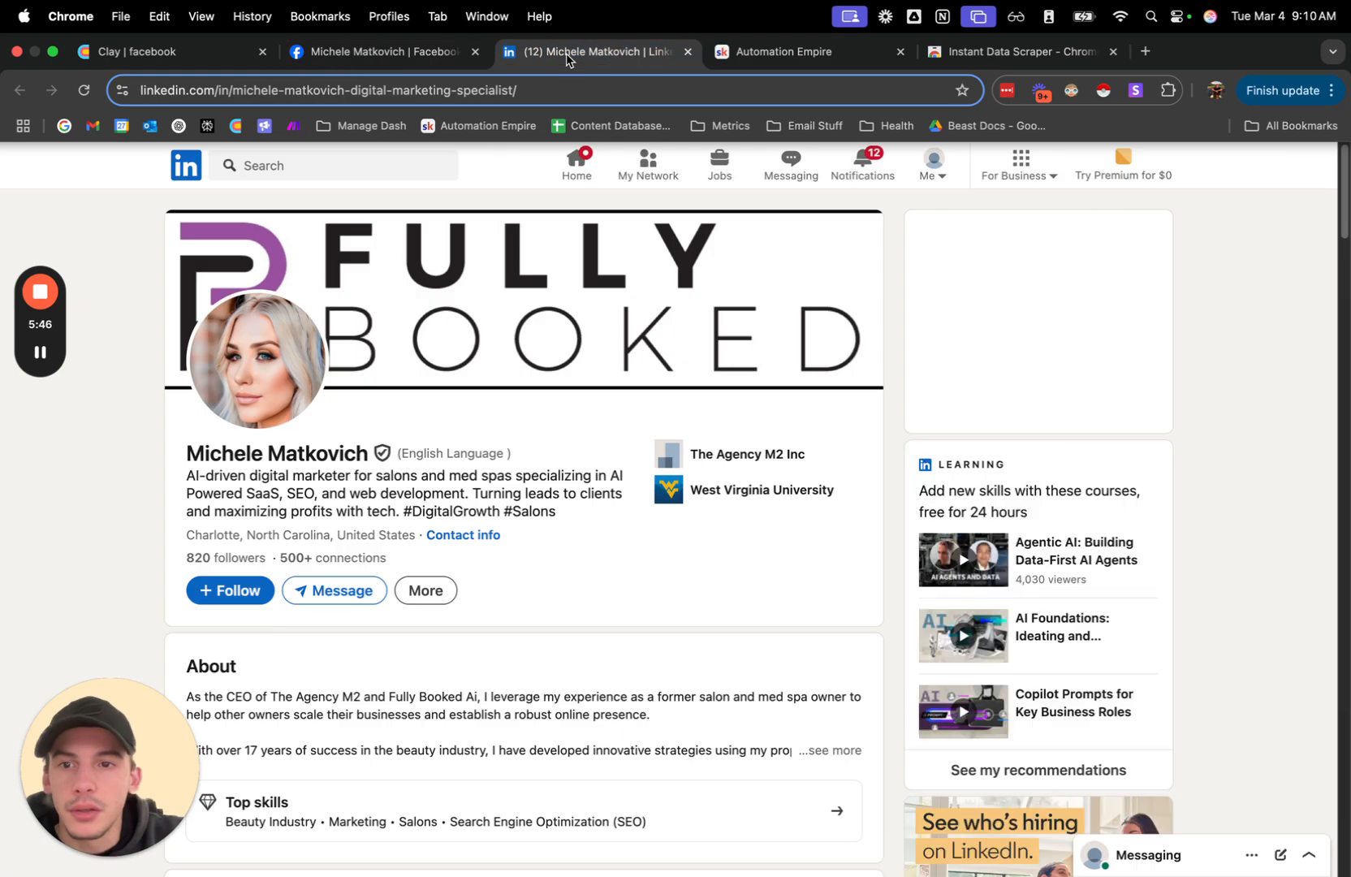
Close the third person's Facebook and LinkedIn pages and go back to the Clay table.
click(476, 51)
click(475, 52)
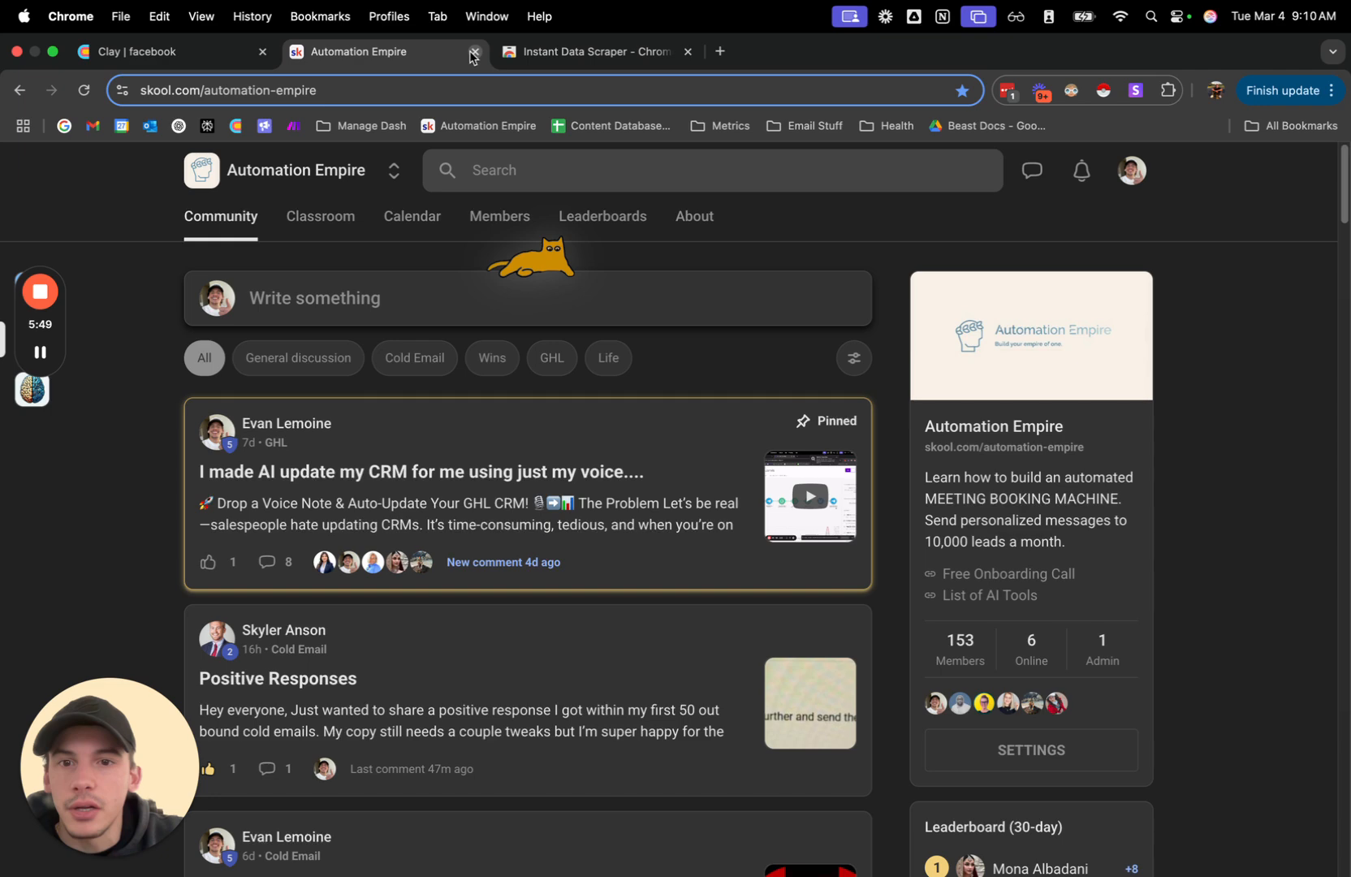
click(187, 53)
Highlight the third row's Snov.io email, company name and position among the enriched columns.
scroll(1015, 431, right, 10)
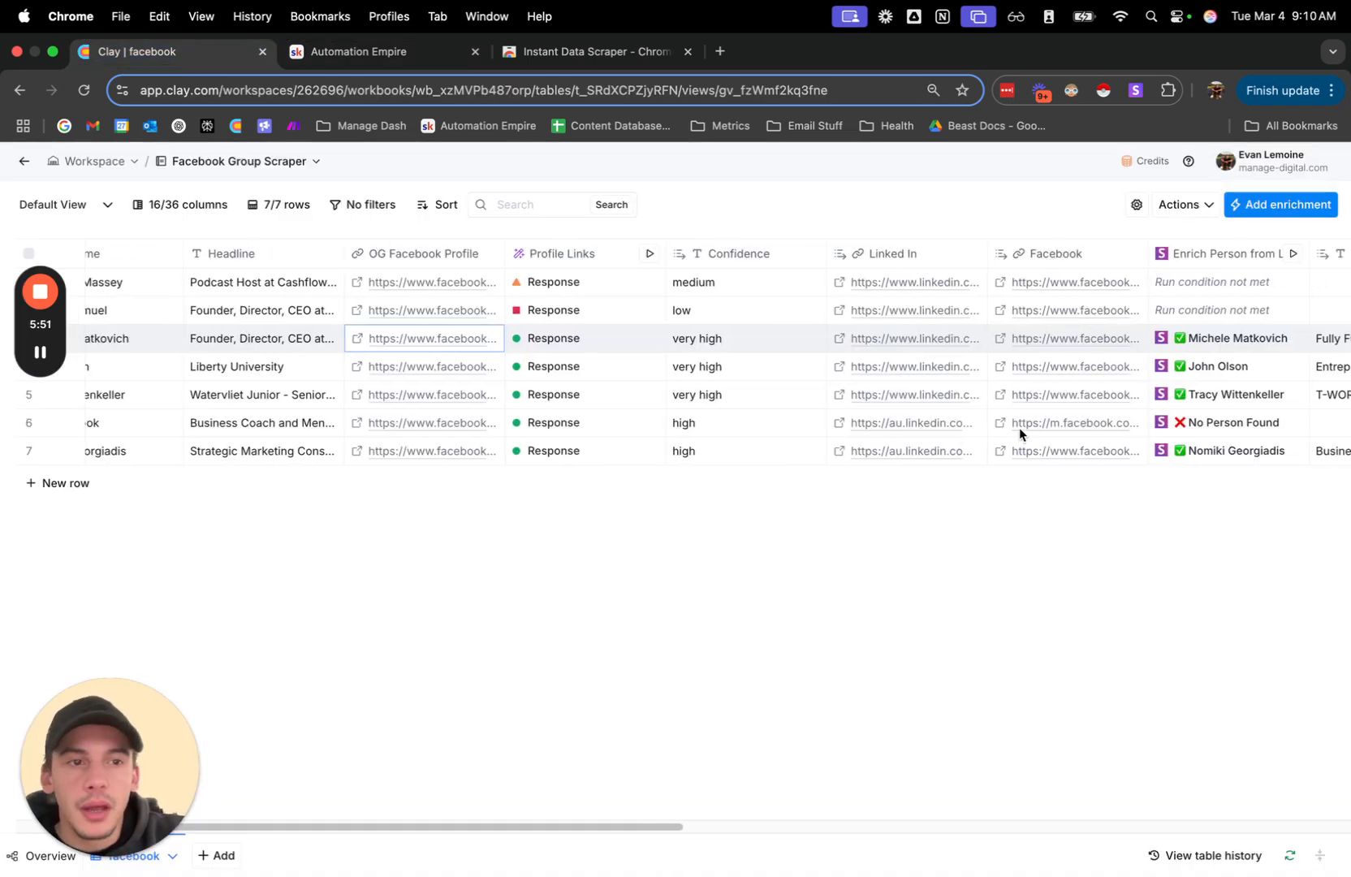
scroll(947, 351, right, 3)
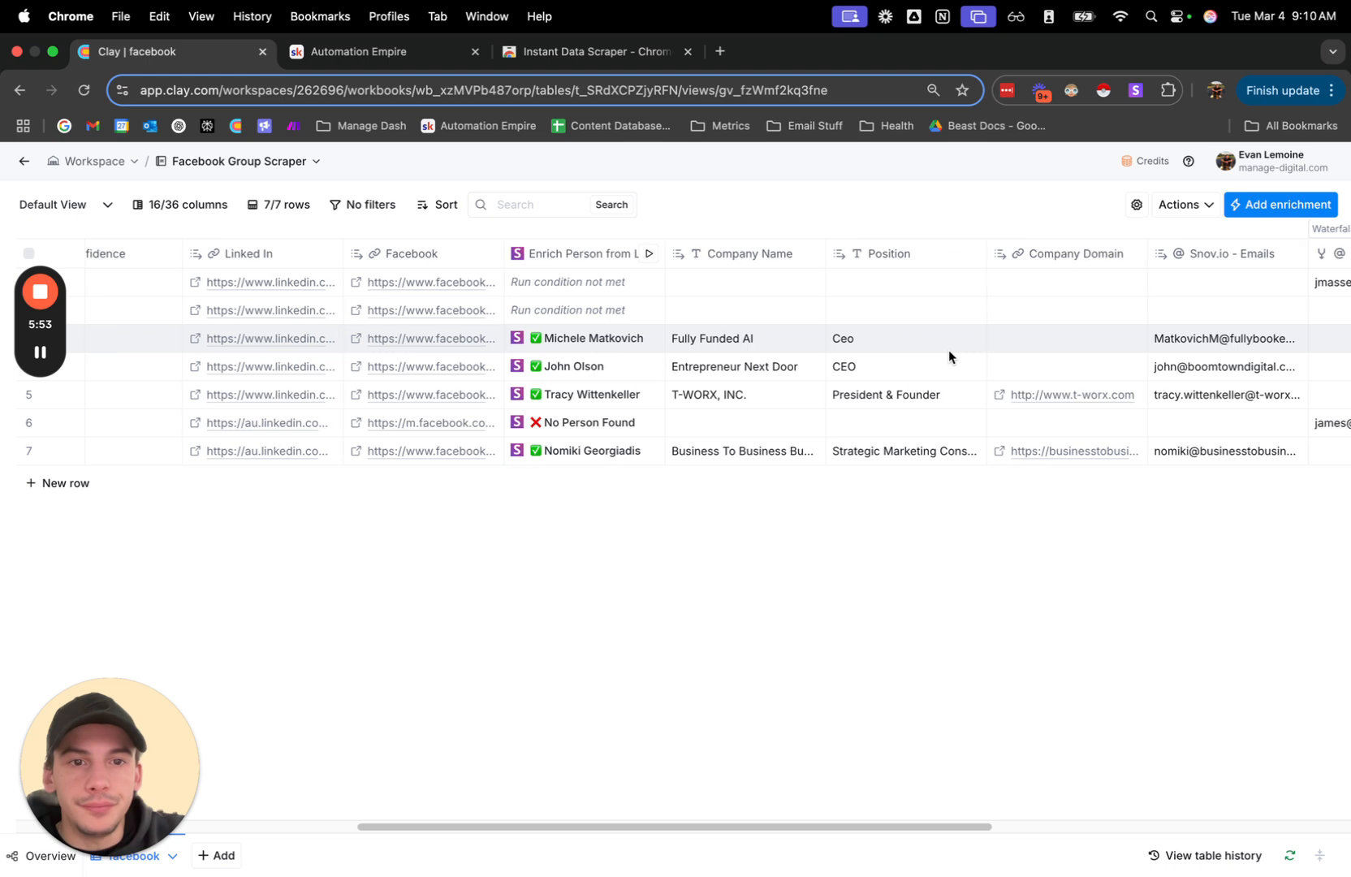
double_click(1132, 334)
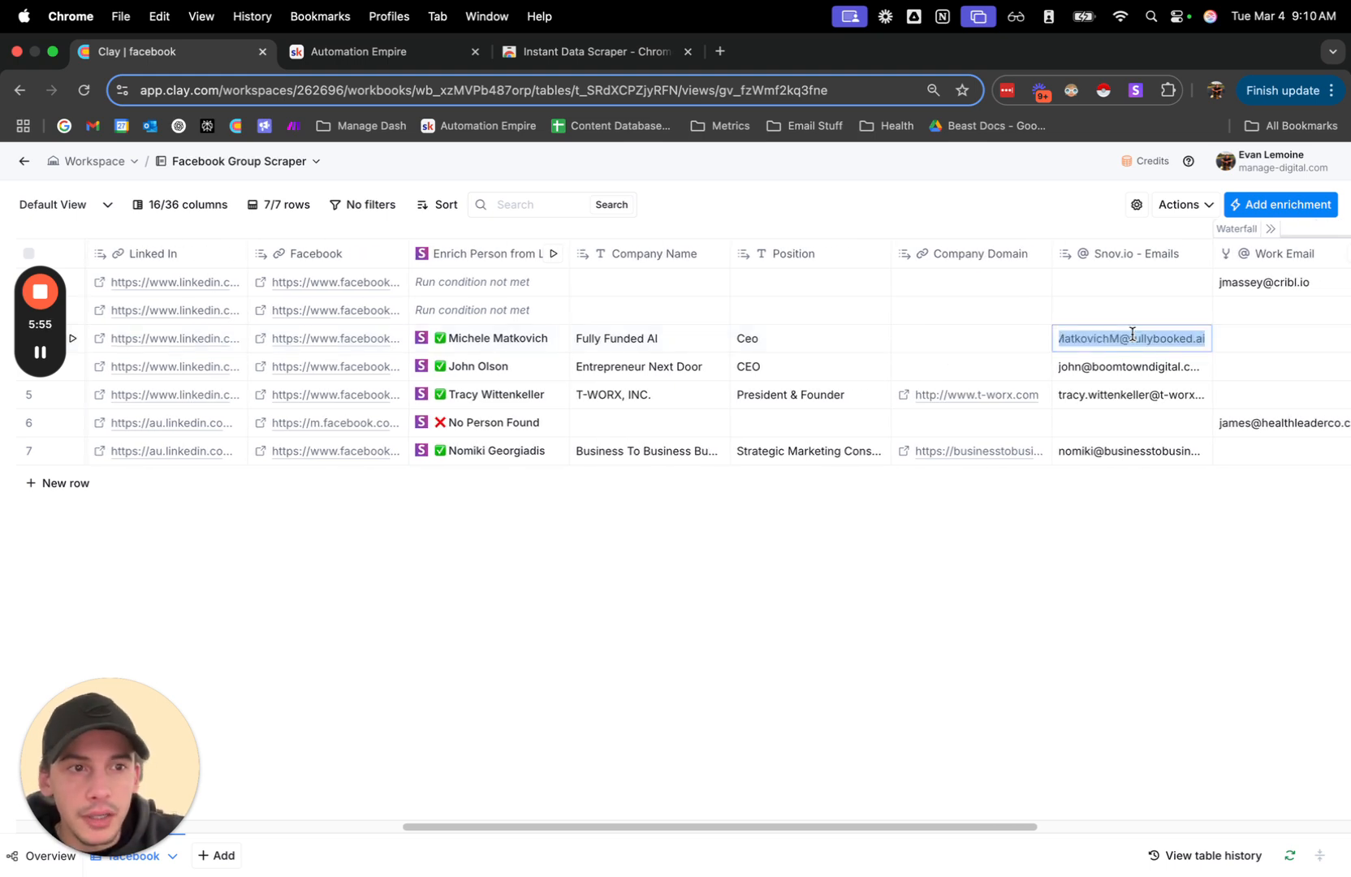
click(652, 340)
click(751, 339)
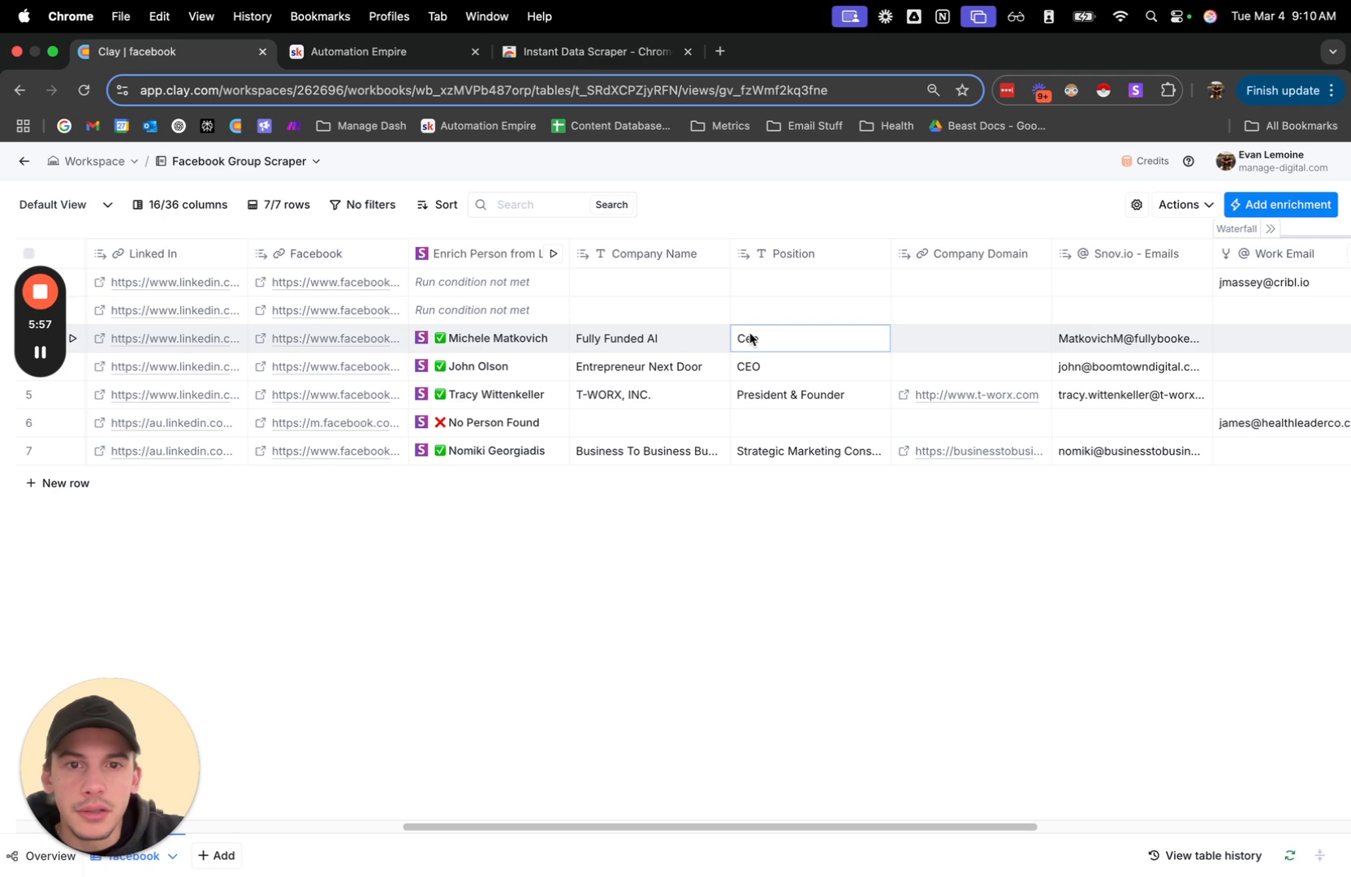
scroll(750, 339, right, 5)
scroll(750, 338, left, 16)
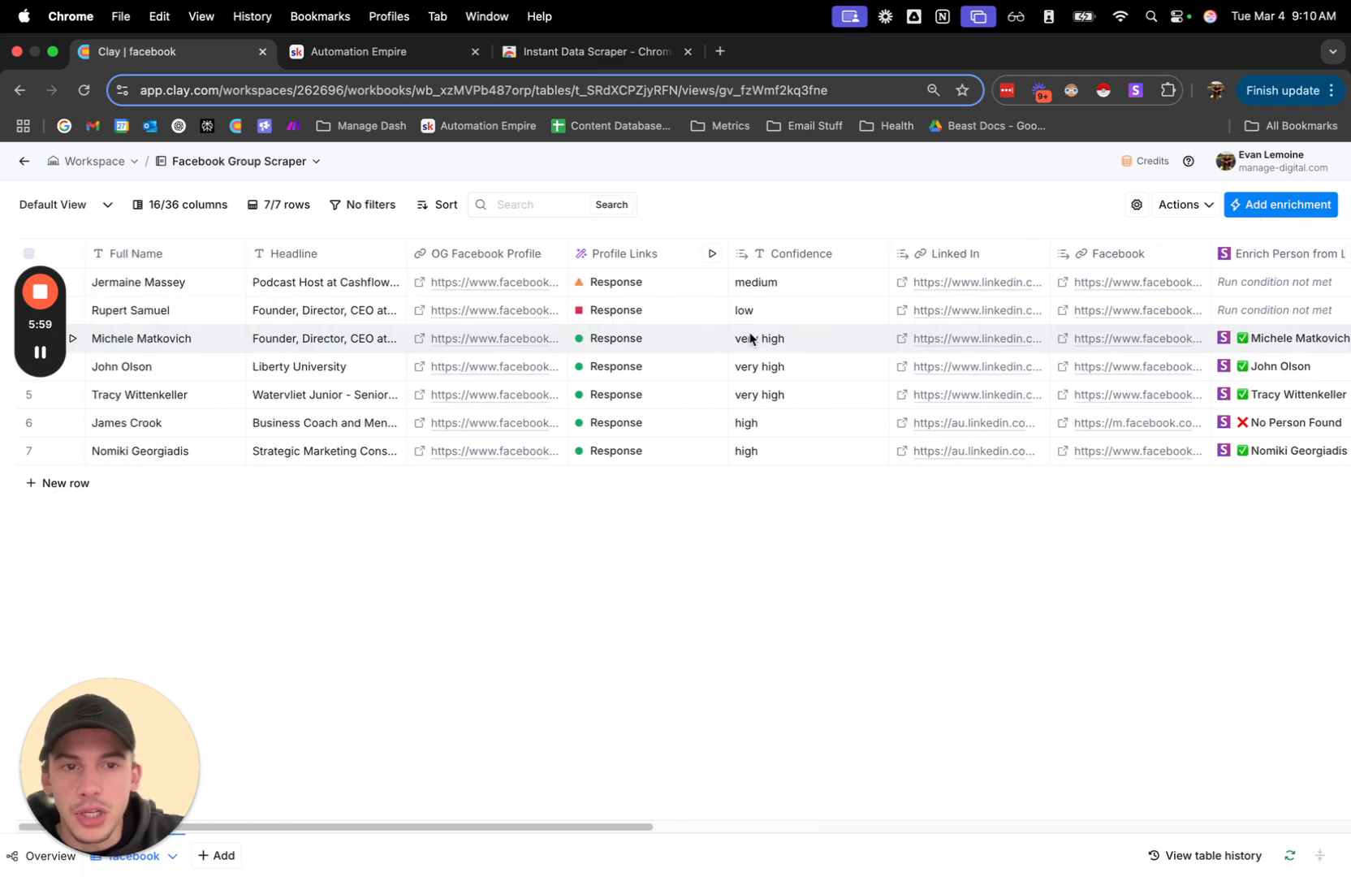
Check the cell details of the sixth row's Enrich Person result and close them.
scroll(751, 338, right, 10)
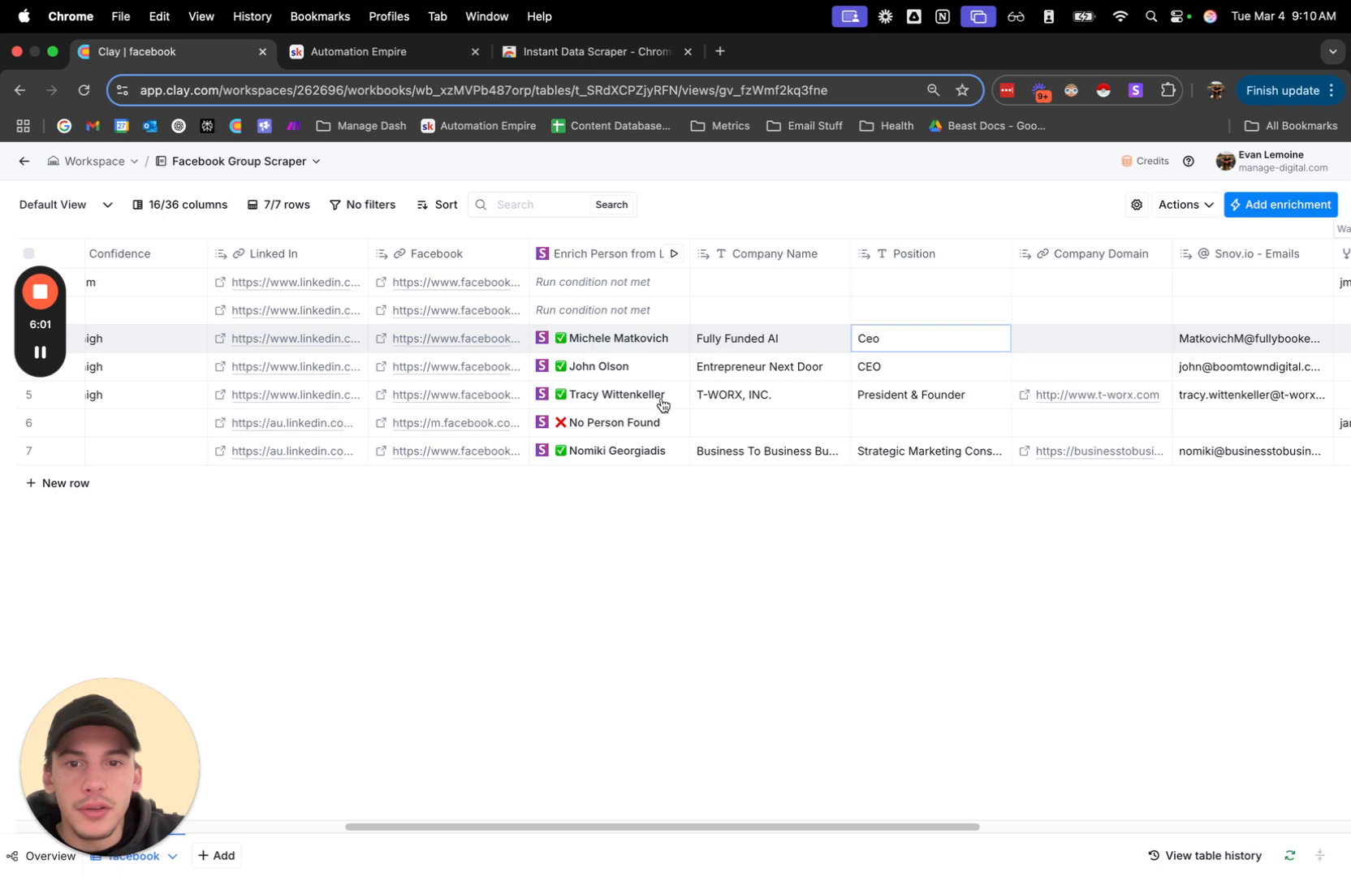
click(593, 437)
scroll(593, 438, left, 10)
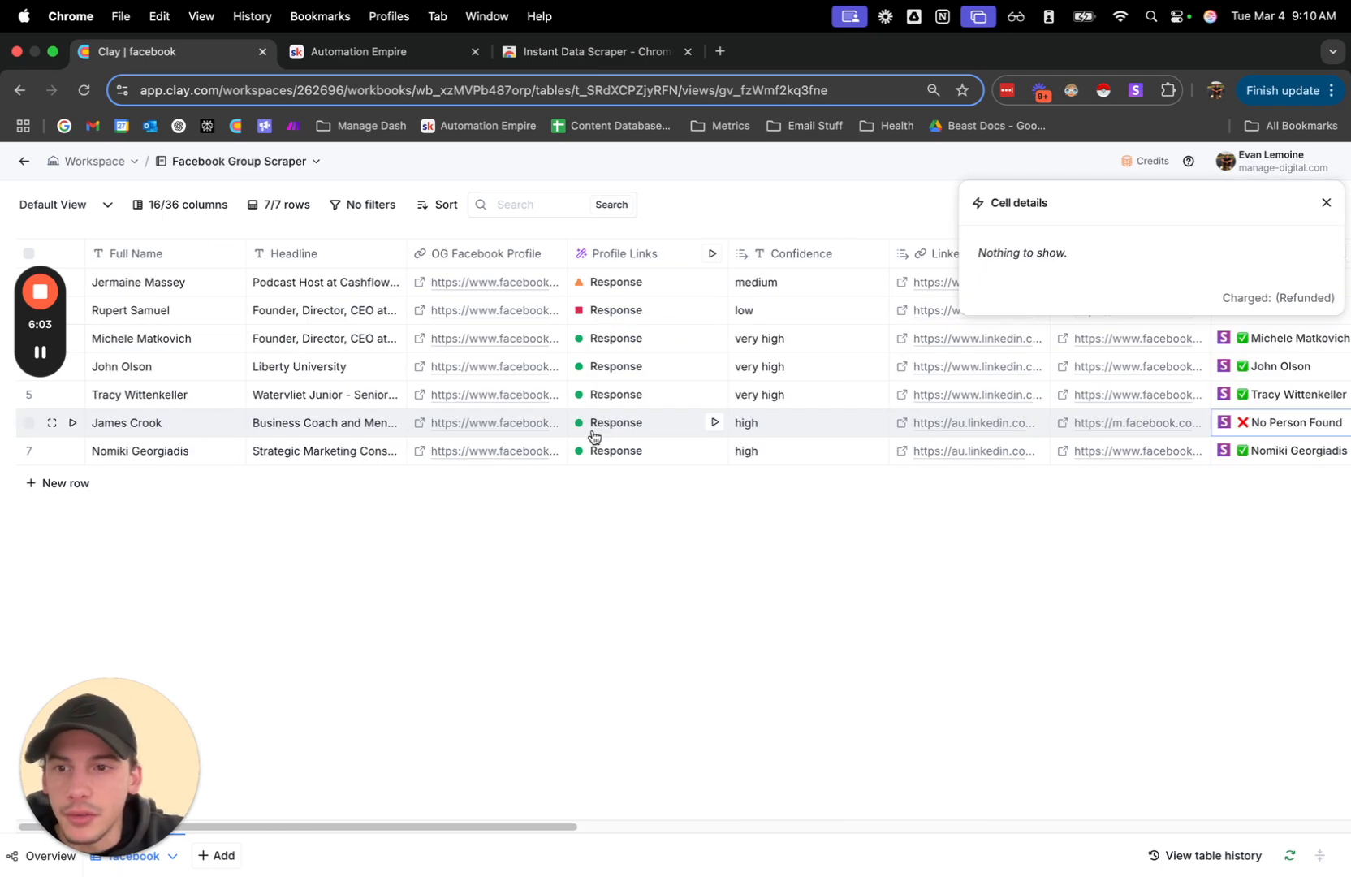
click(1327, 202)
scroll(1190, 432, right, 7)
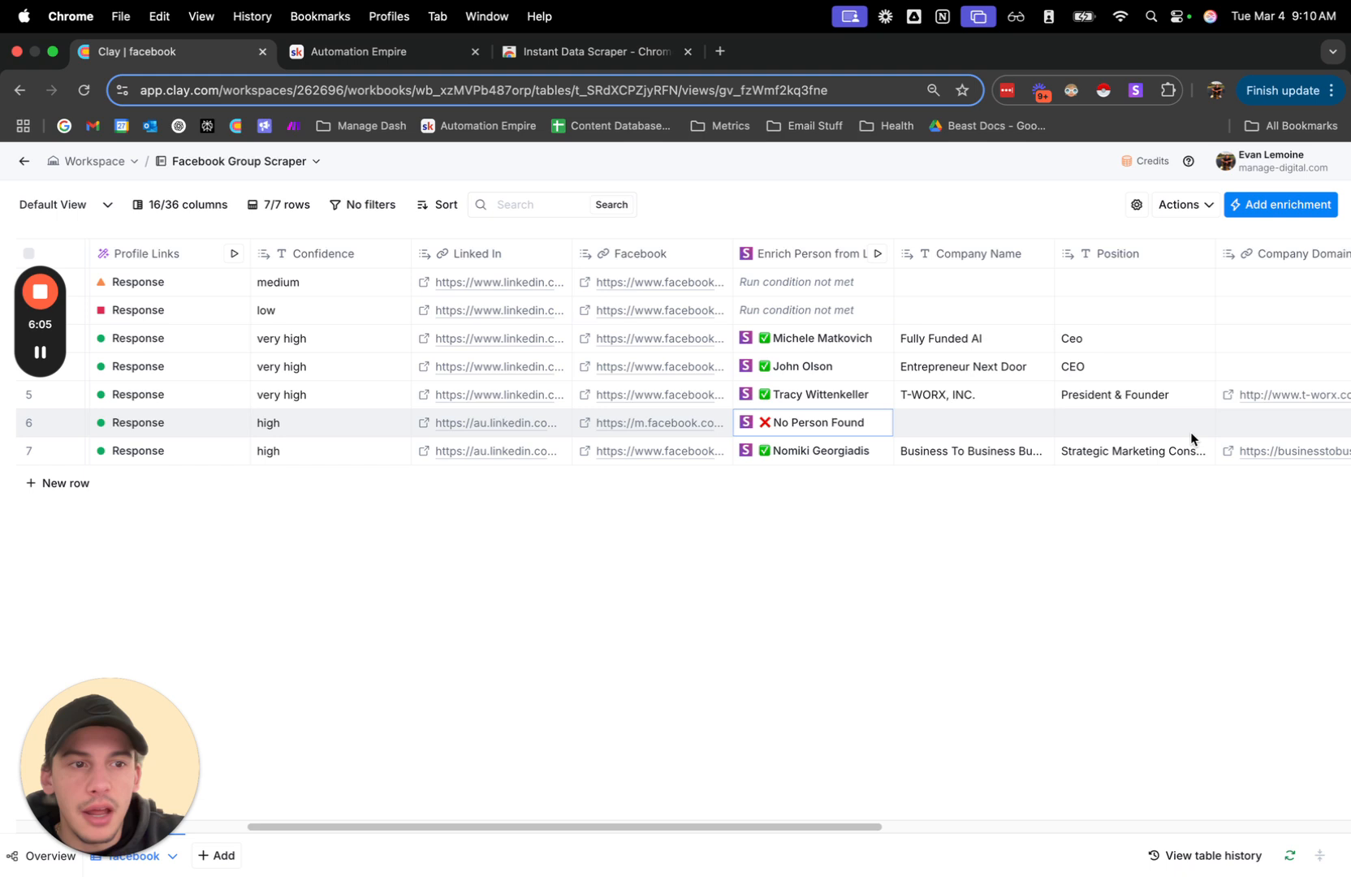
scroll(784, 432, right, 1)
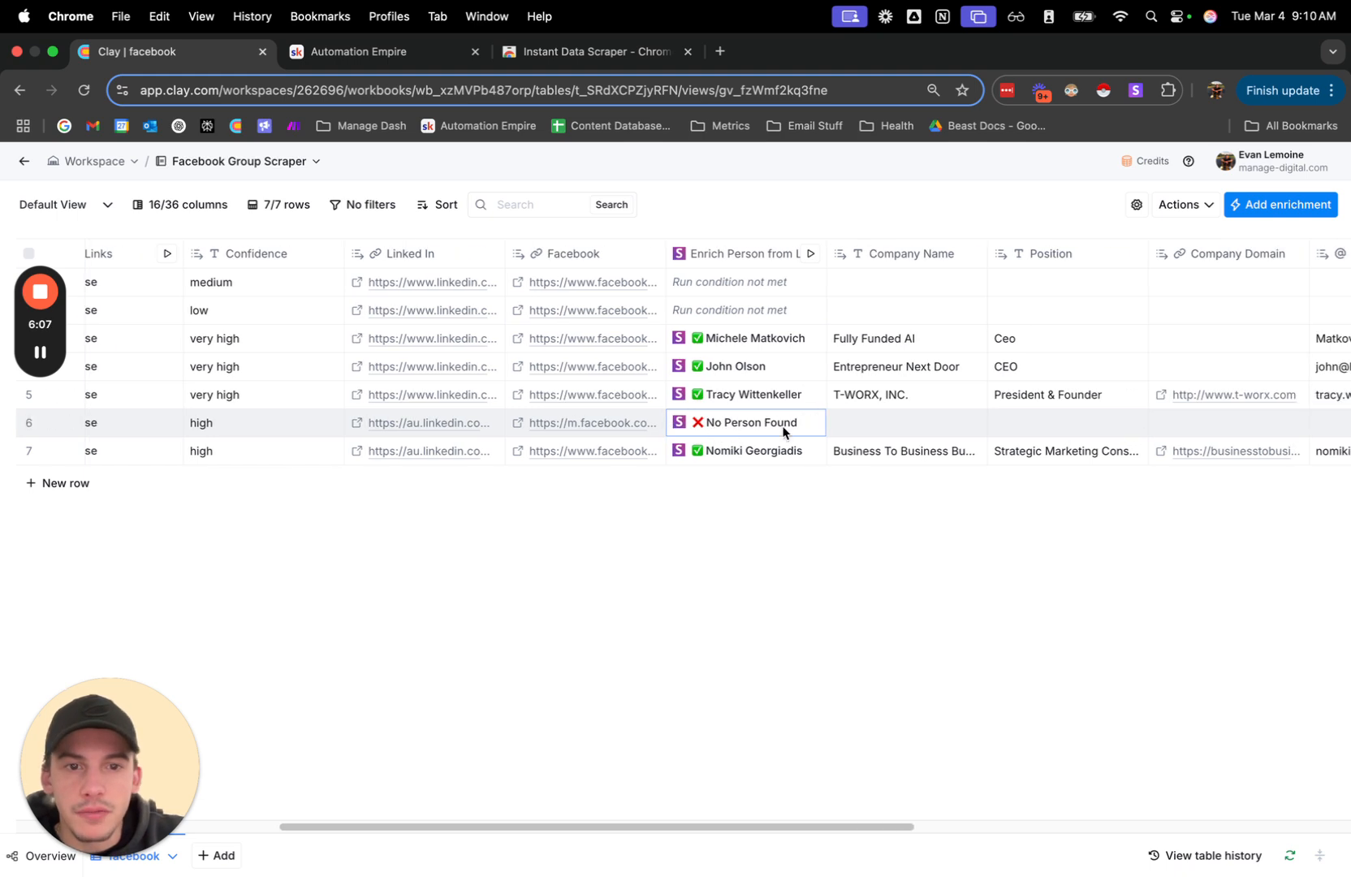
Expand the Work Email waterfall and examine its email finder and validation columns through to the Work Email result.
scroll(783, 432, right, 10)
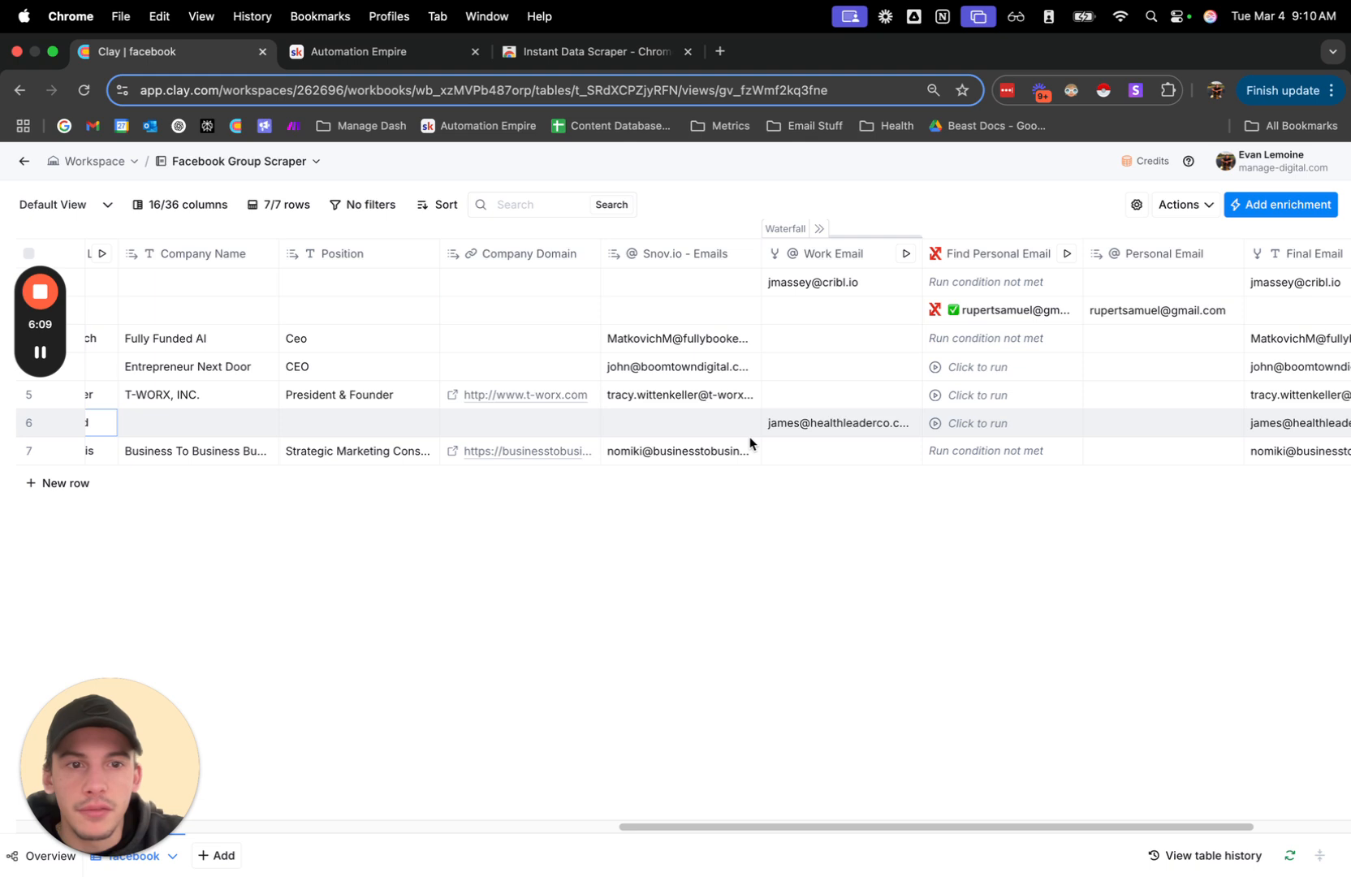
click(818, 228)
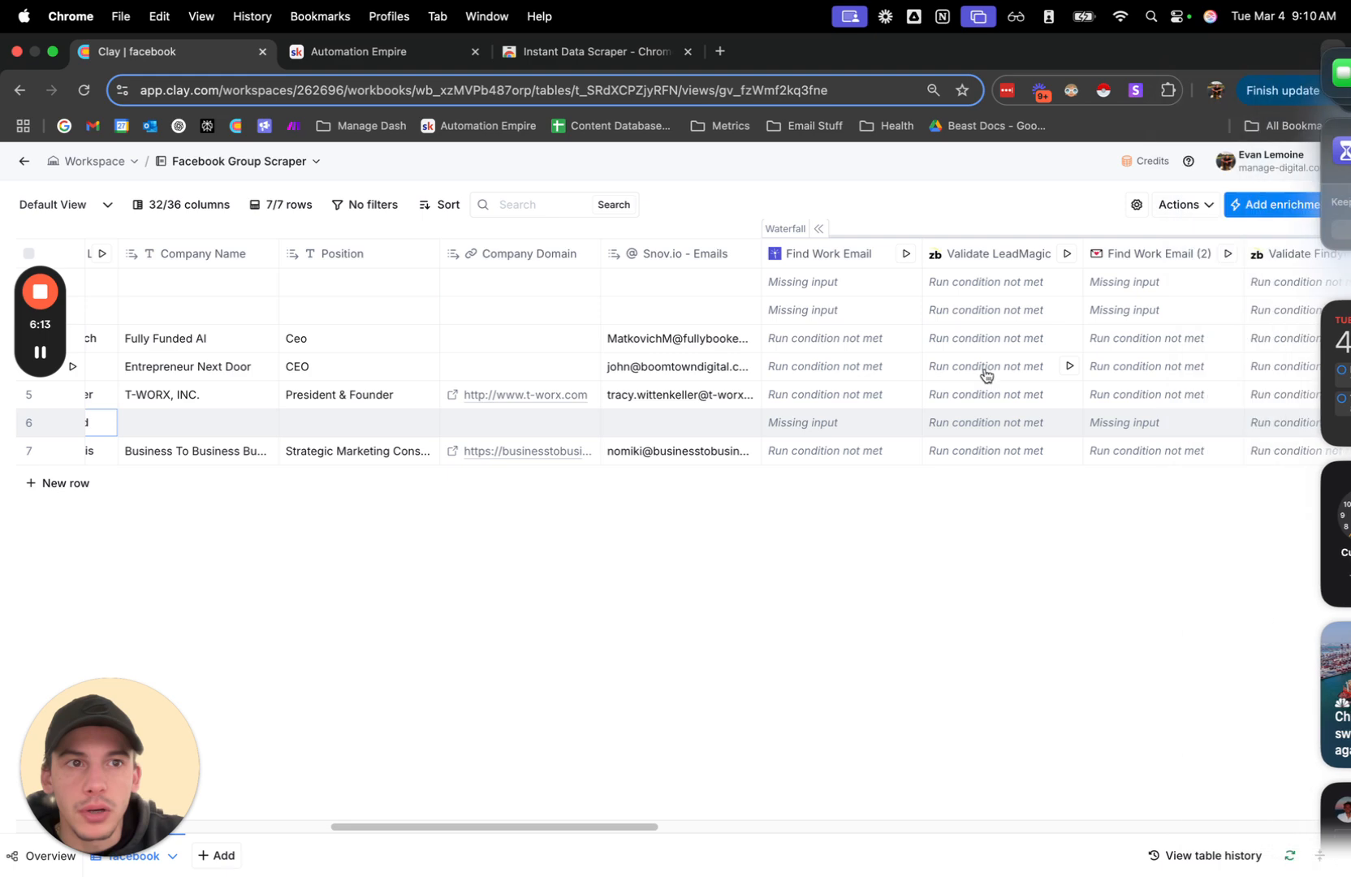
scroll(986, 373, right, 4)
scroll(985, 374, right, 10)
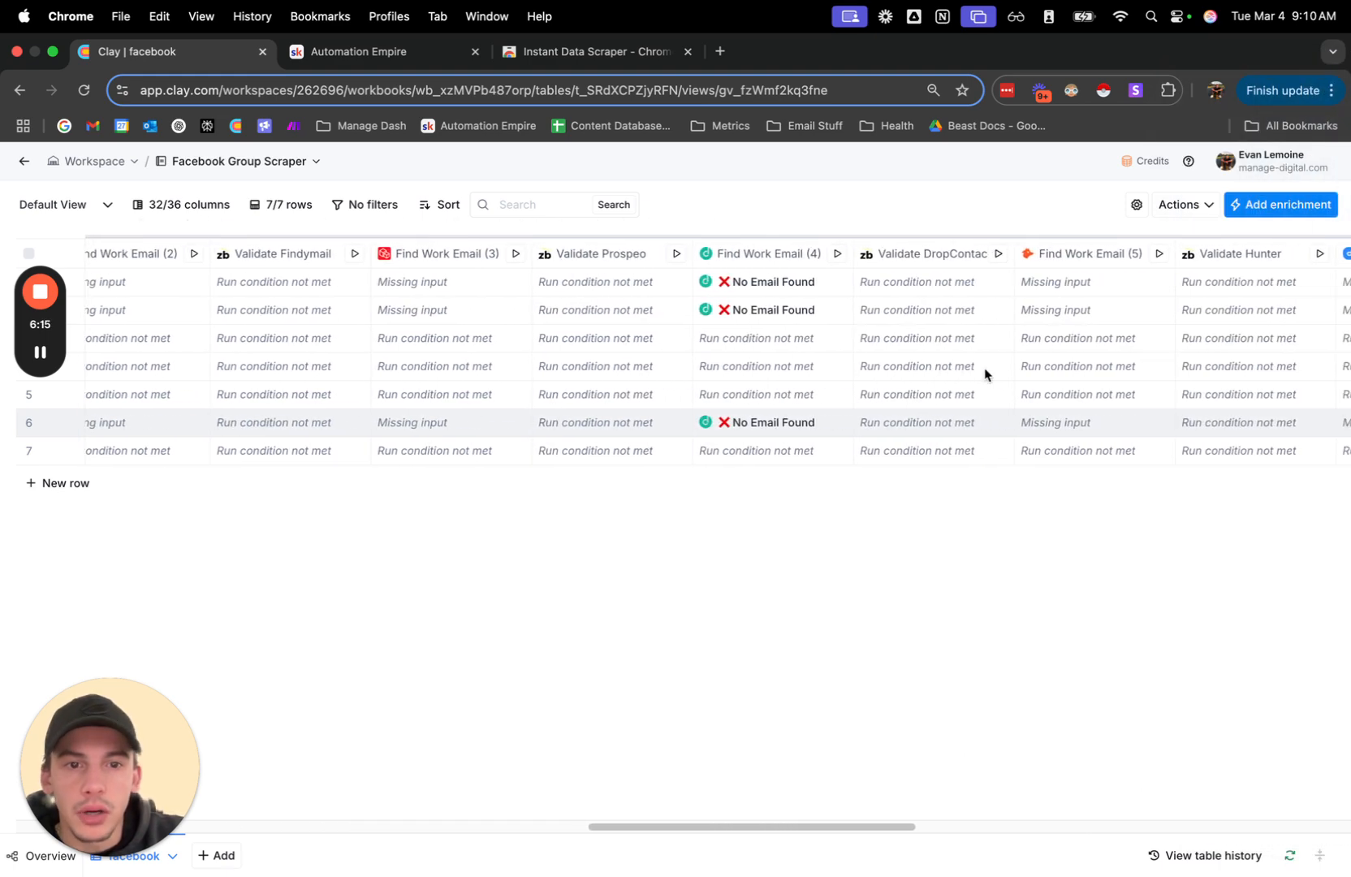
scroll(985, 374, right, 1)
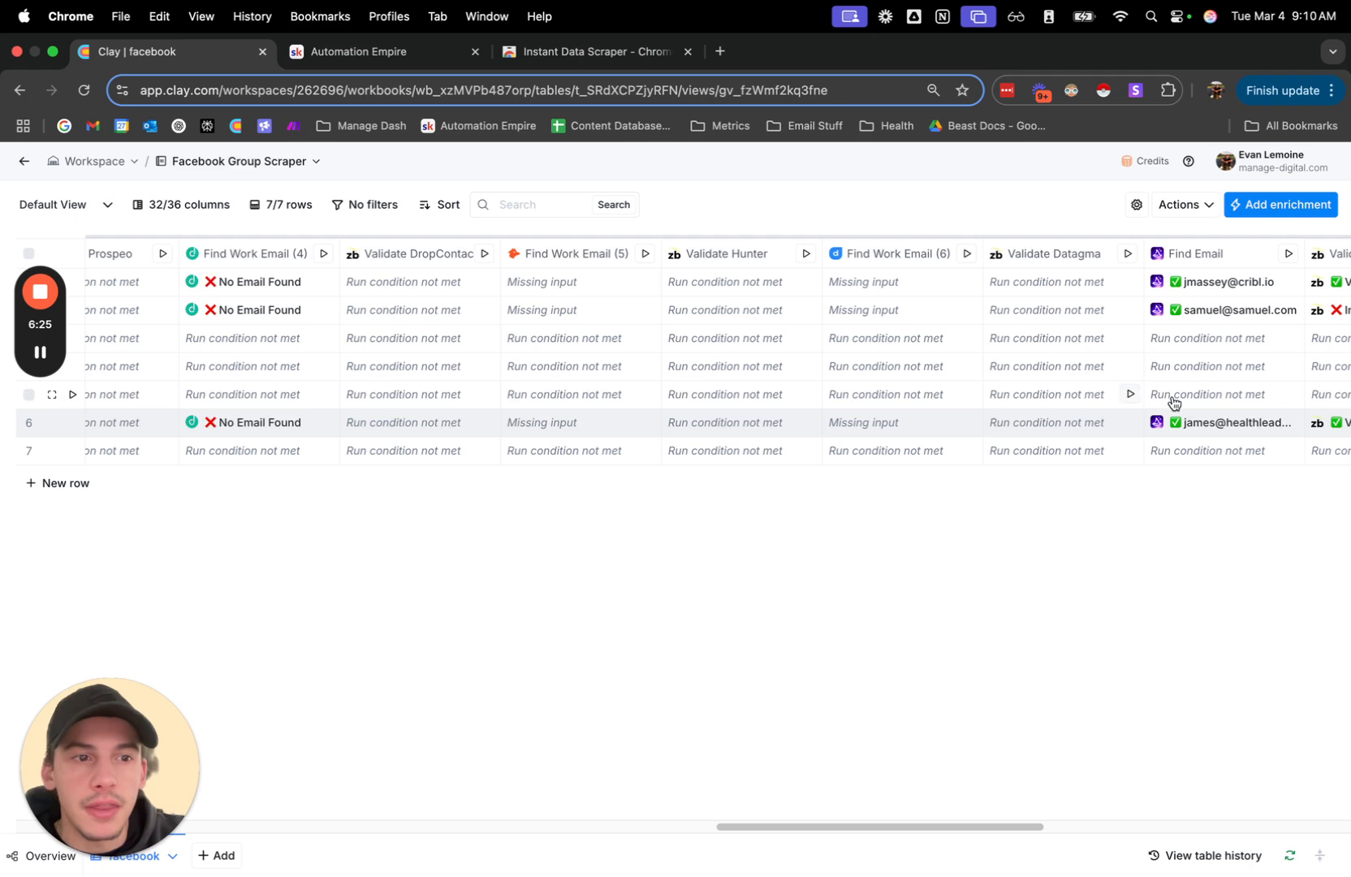
scroll(1170, 395, right, 5)
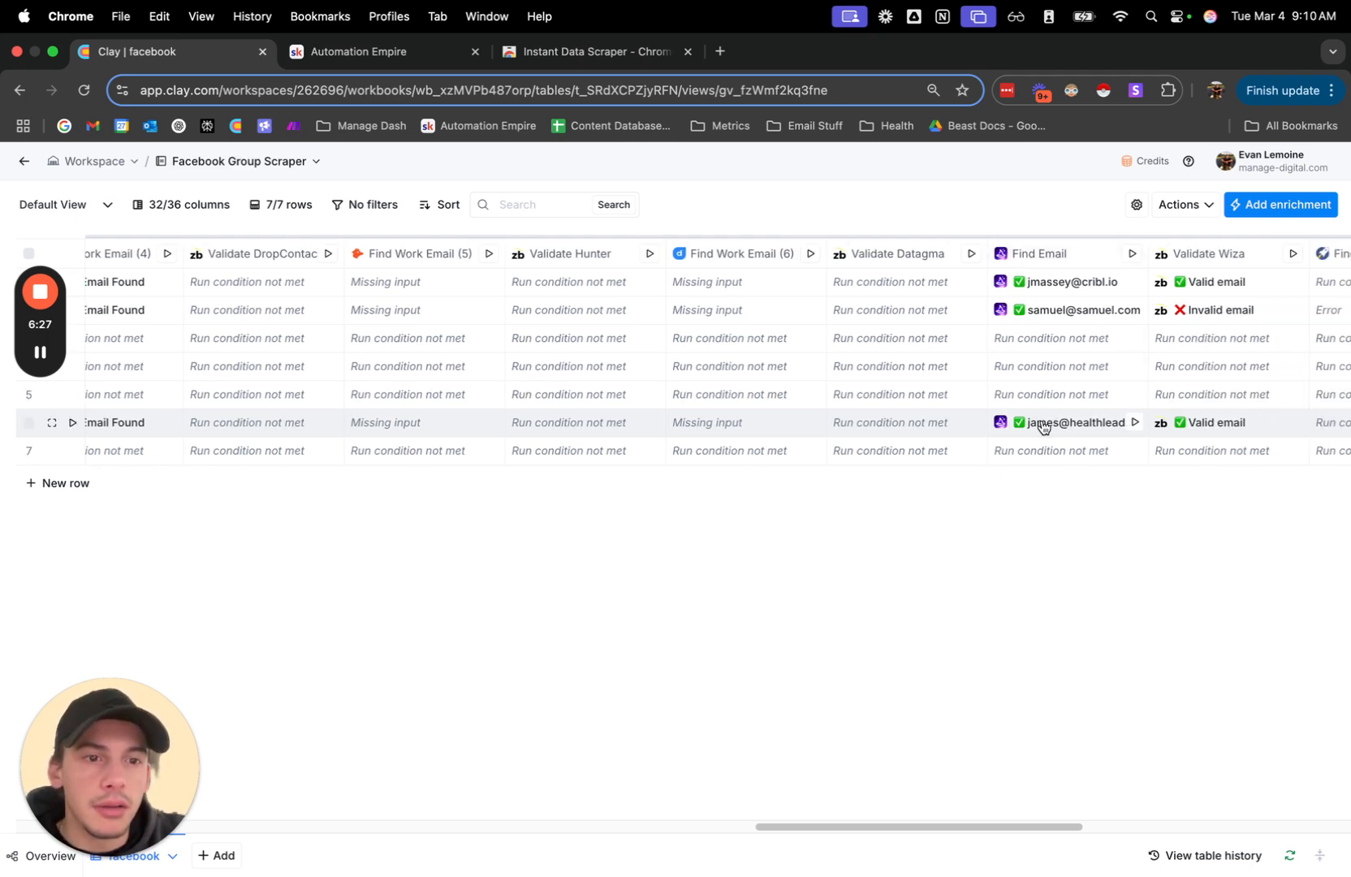
scroll(1043, 422, right, 10)
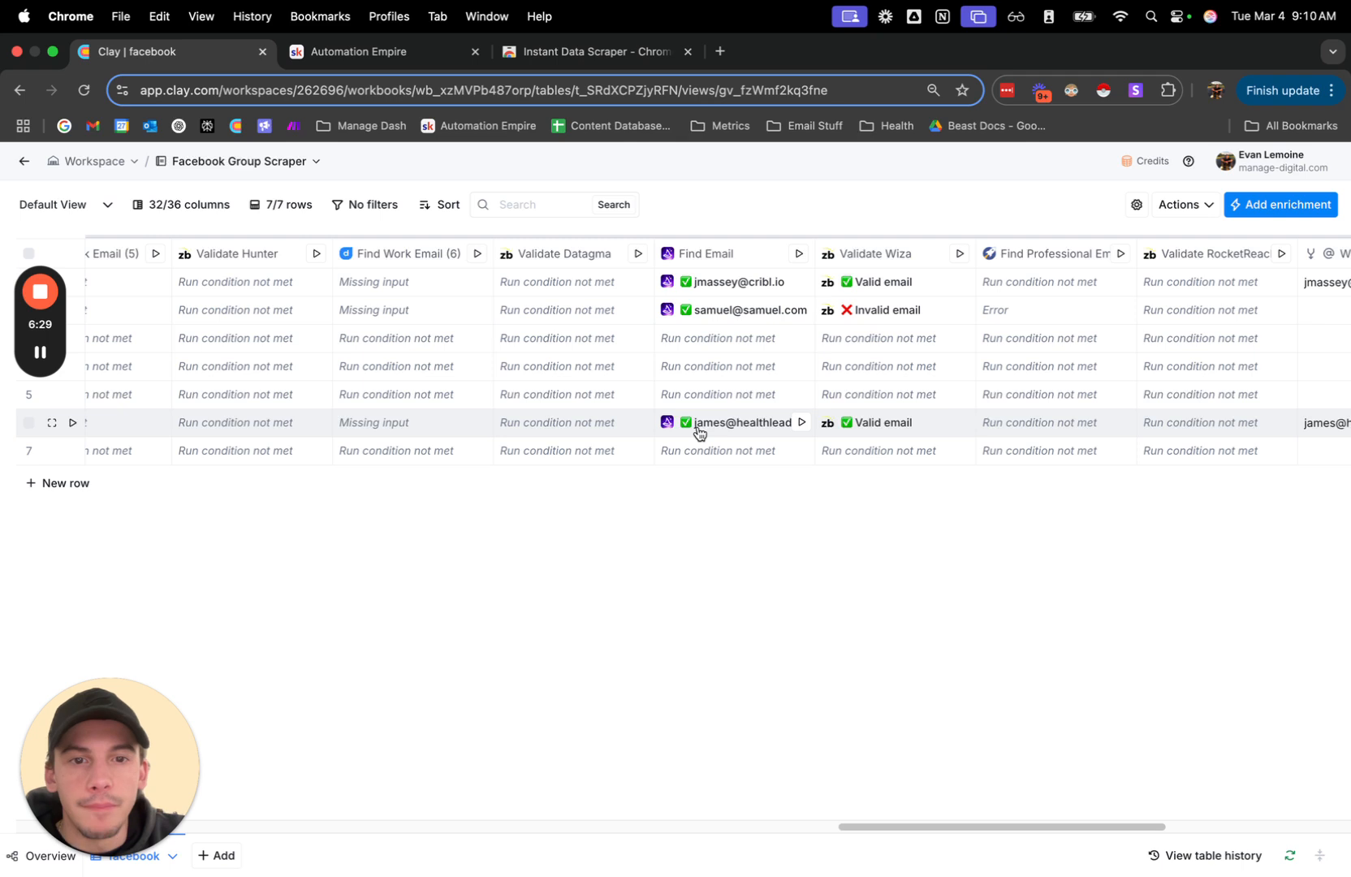
scroll(700, 432, right, 4)
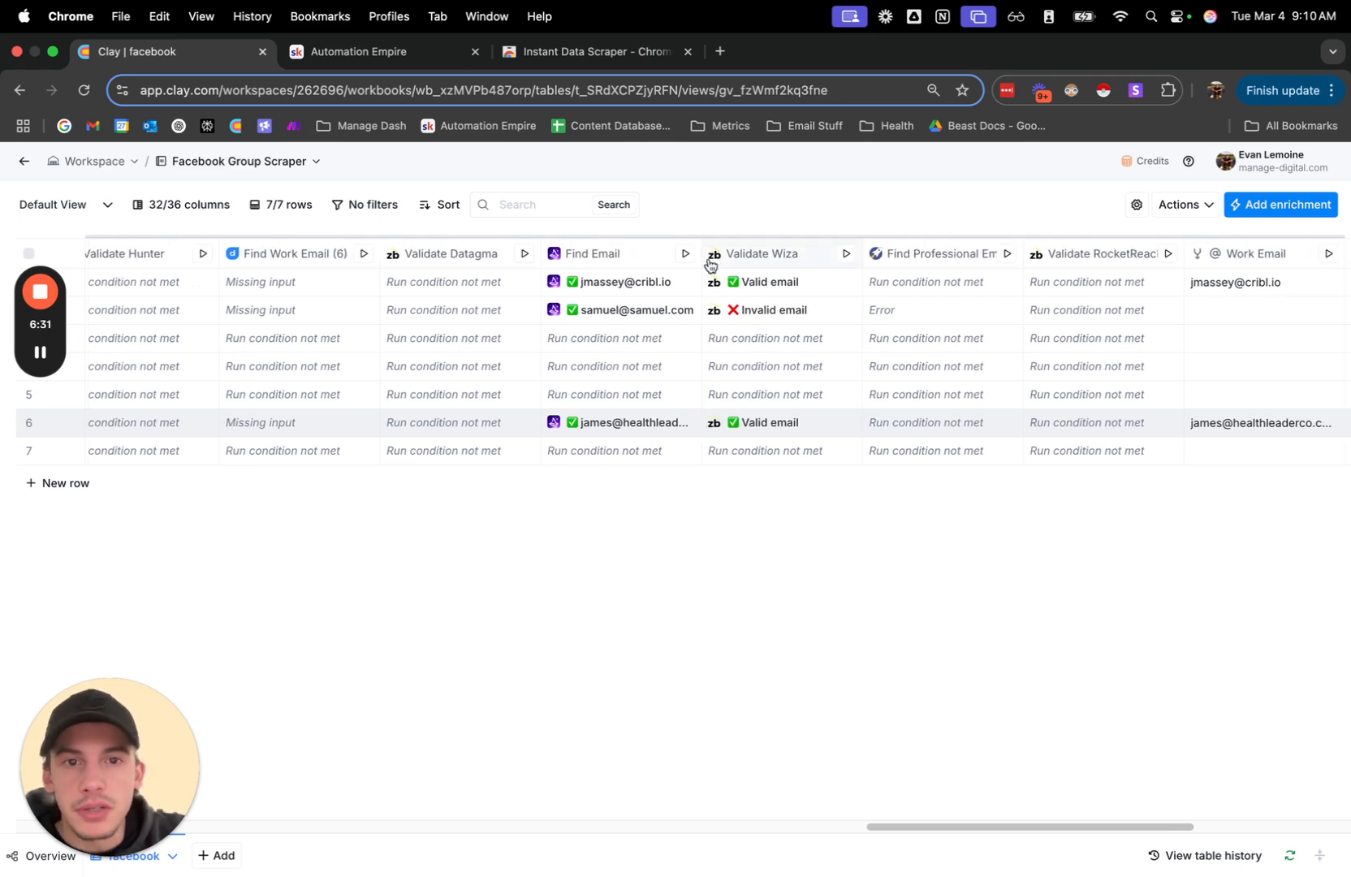
mouse_move(700, 258)
scroll(810, 293, right, 15)
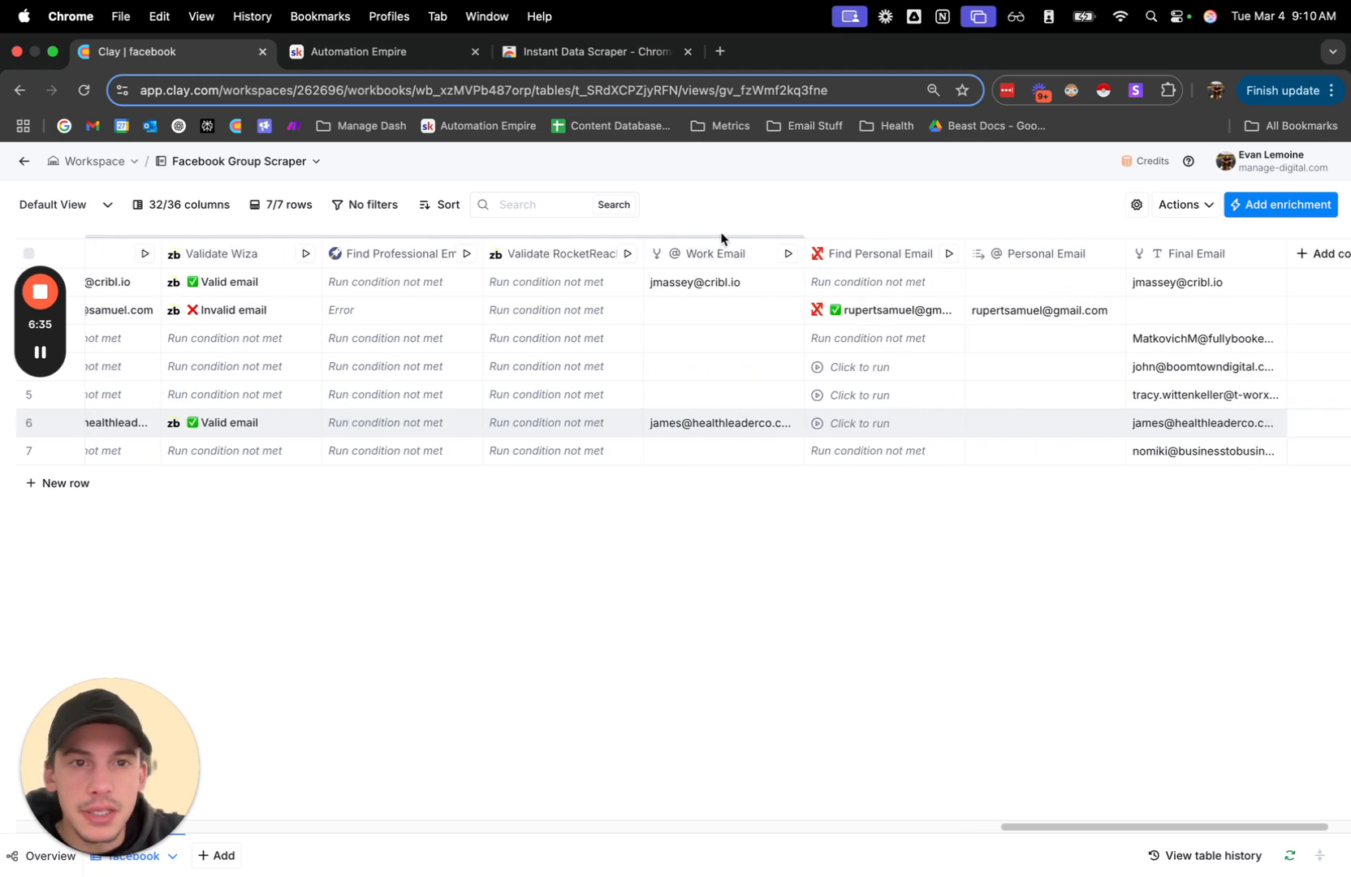
Compare the Snov.io emails with the Final Email column and collapse the Work Email waterfall.
scroll(702, 328, left, 20)
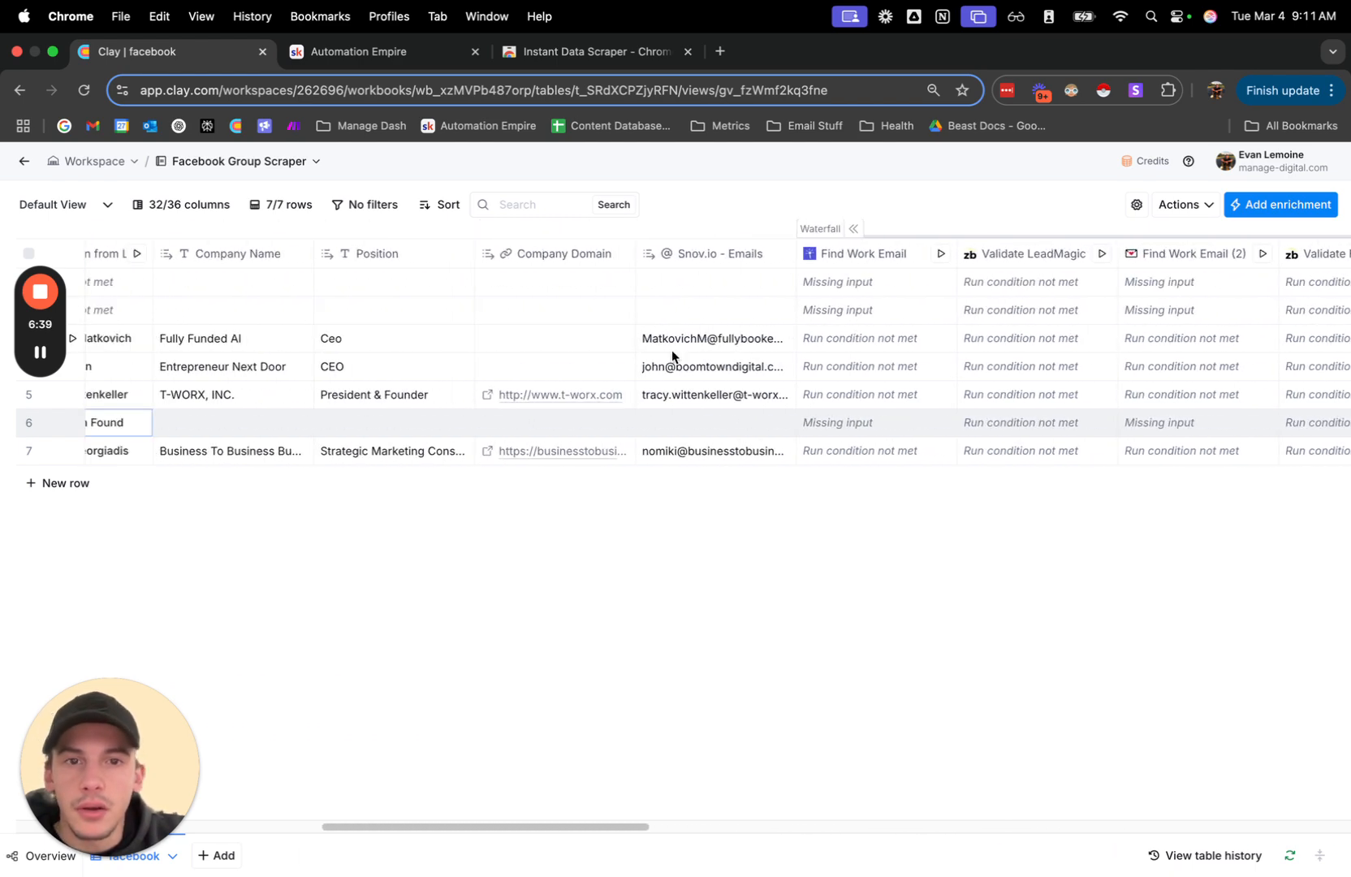
scroll(700, 342, right, 20)
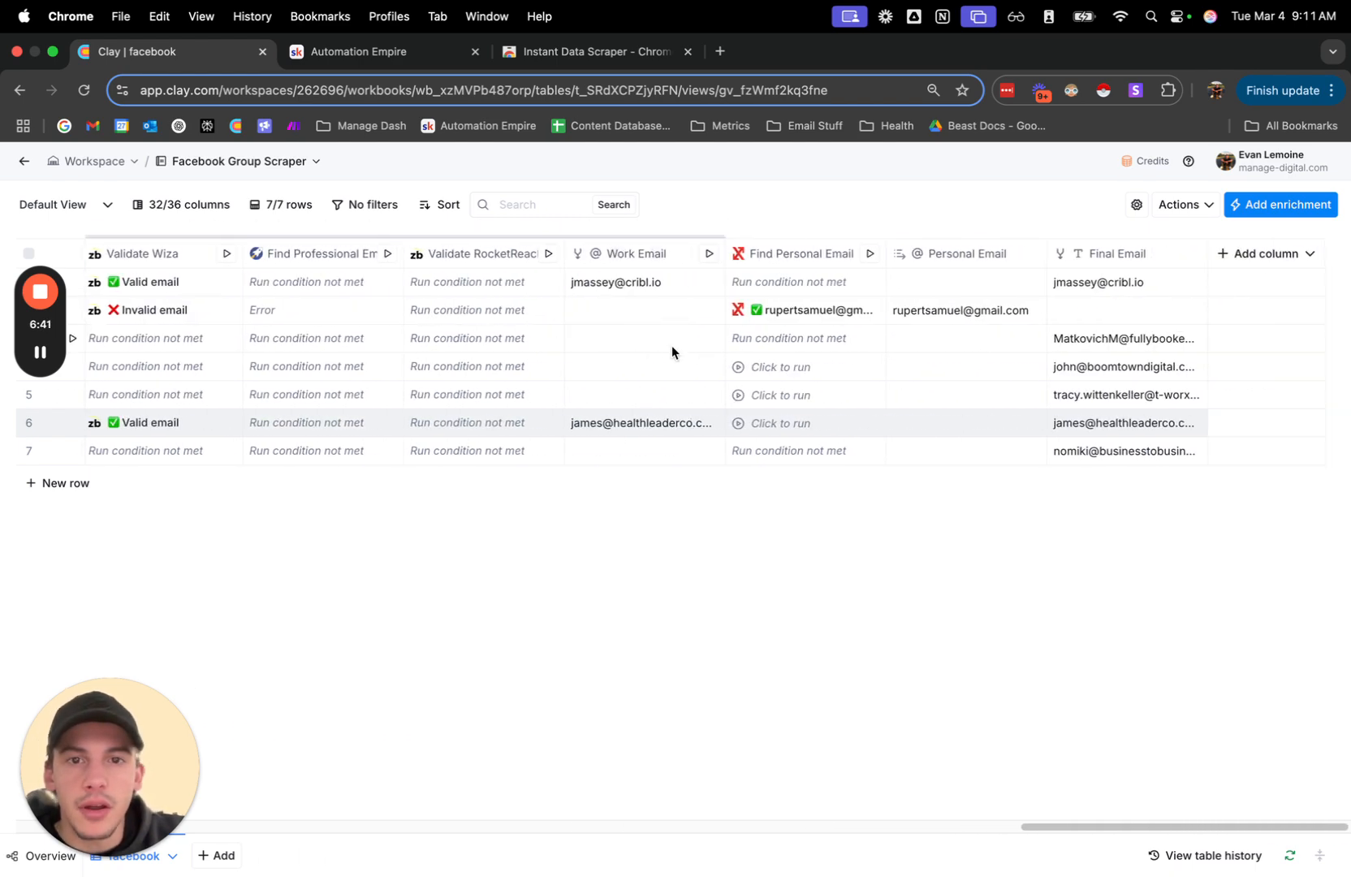
scroll(671, 345, left, 20)
scroll(638, 294, left, 20)
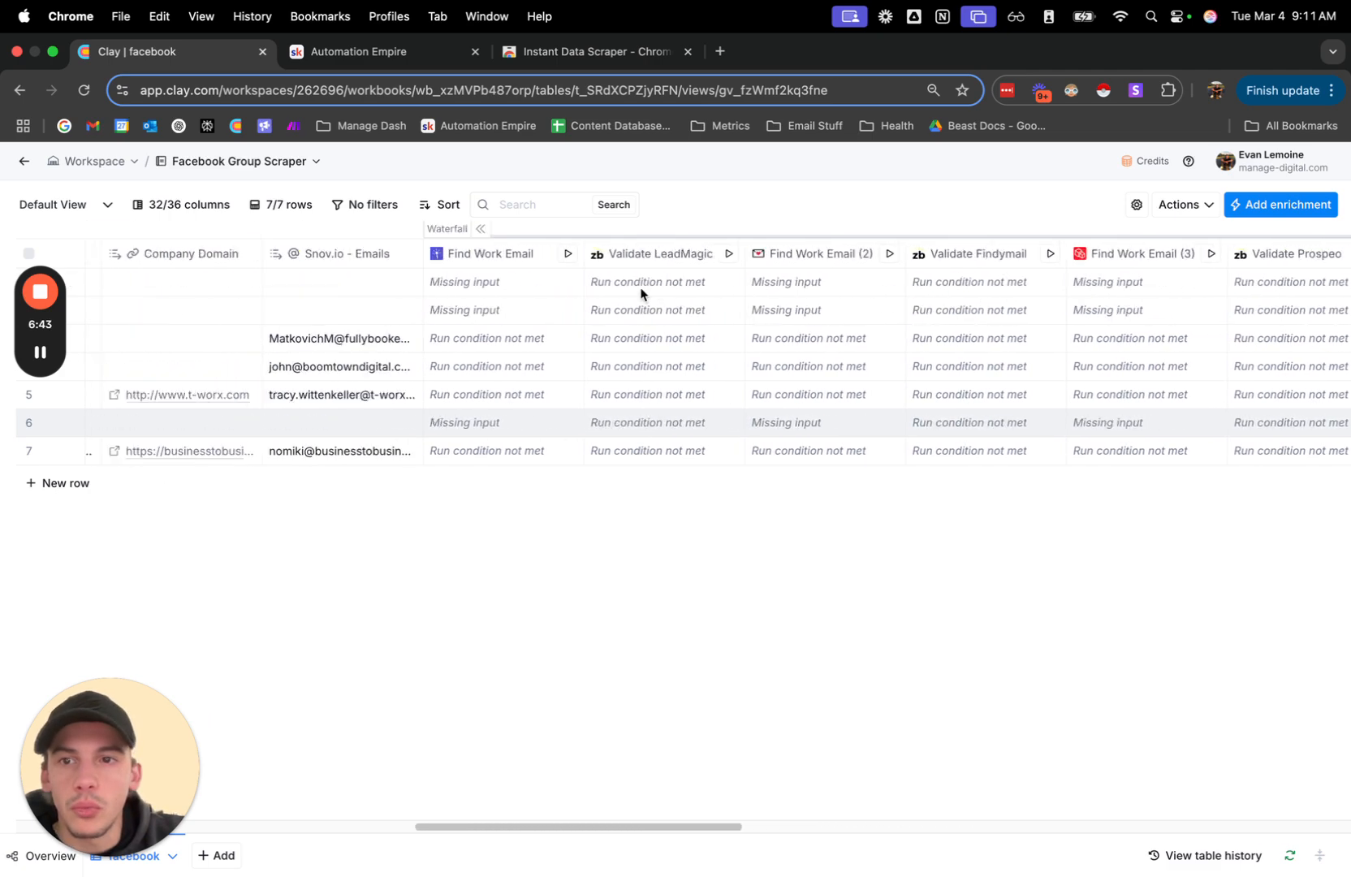
click(923, 229)
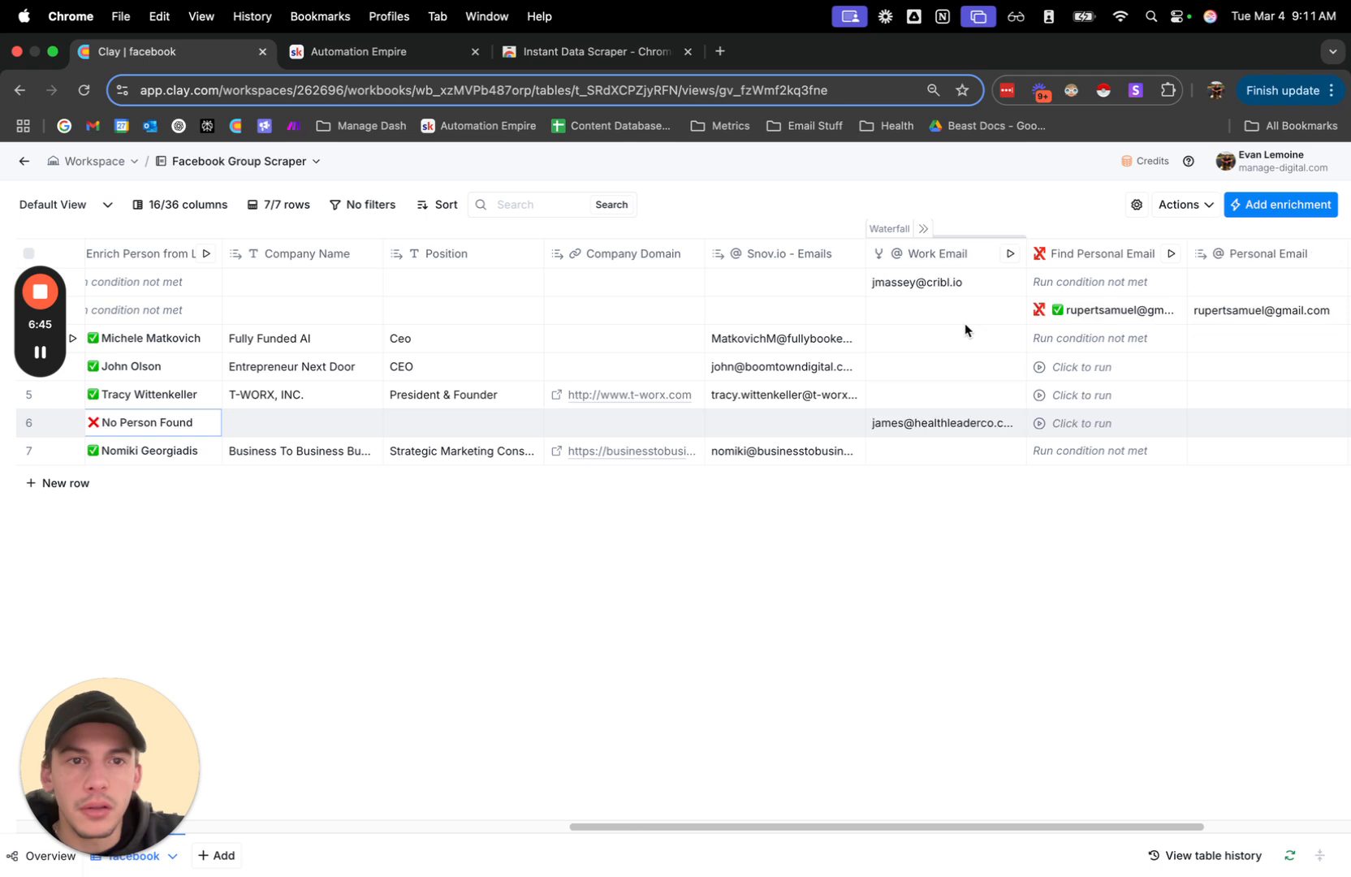
Select the second row's Final Email cell and compare that row across the enrichment, work email and personal email columns.
scroll(966, 327, right, 5)
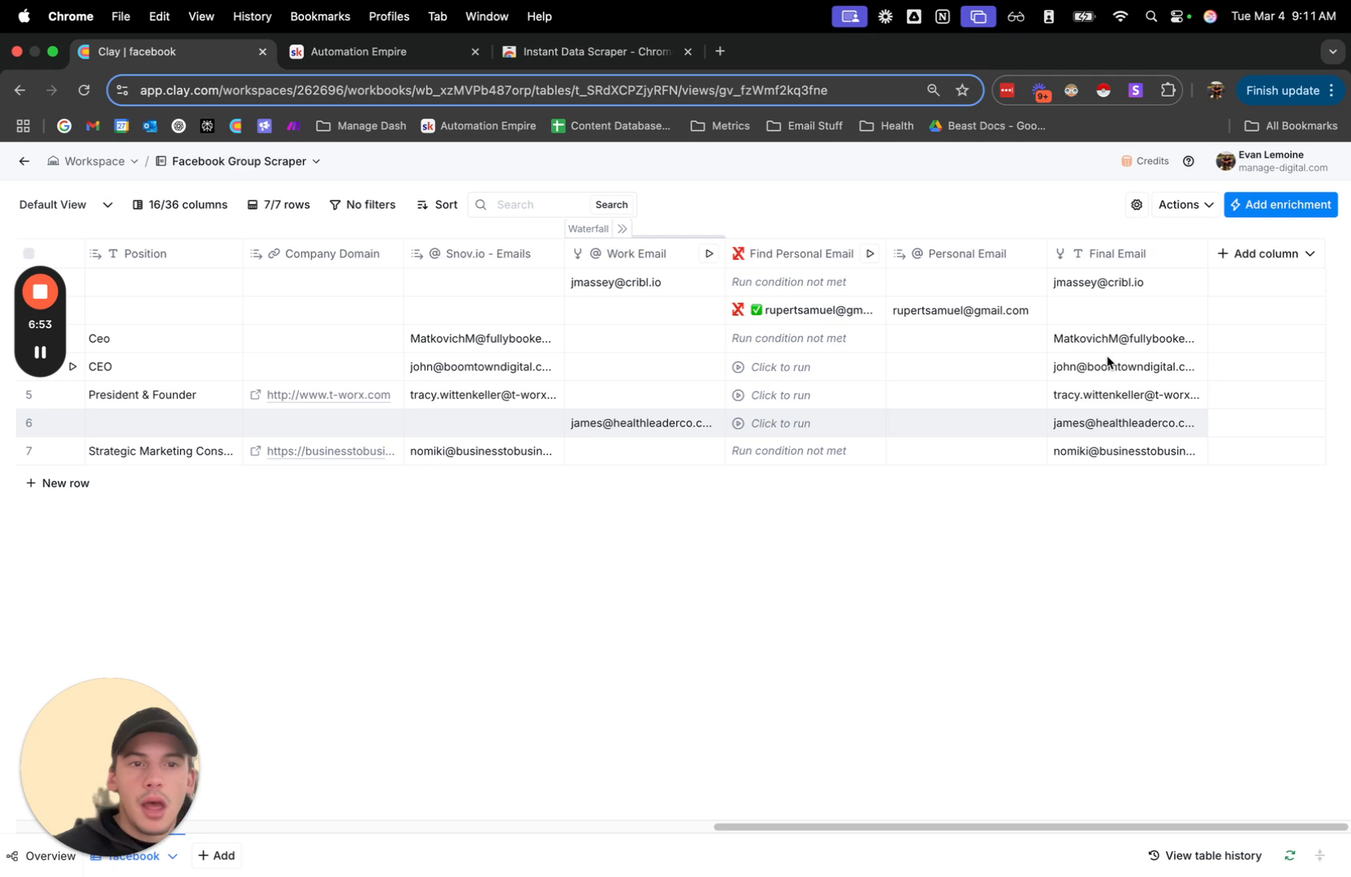
click(1066, 322)
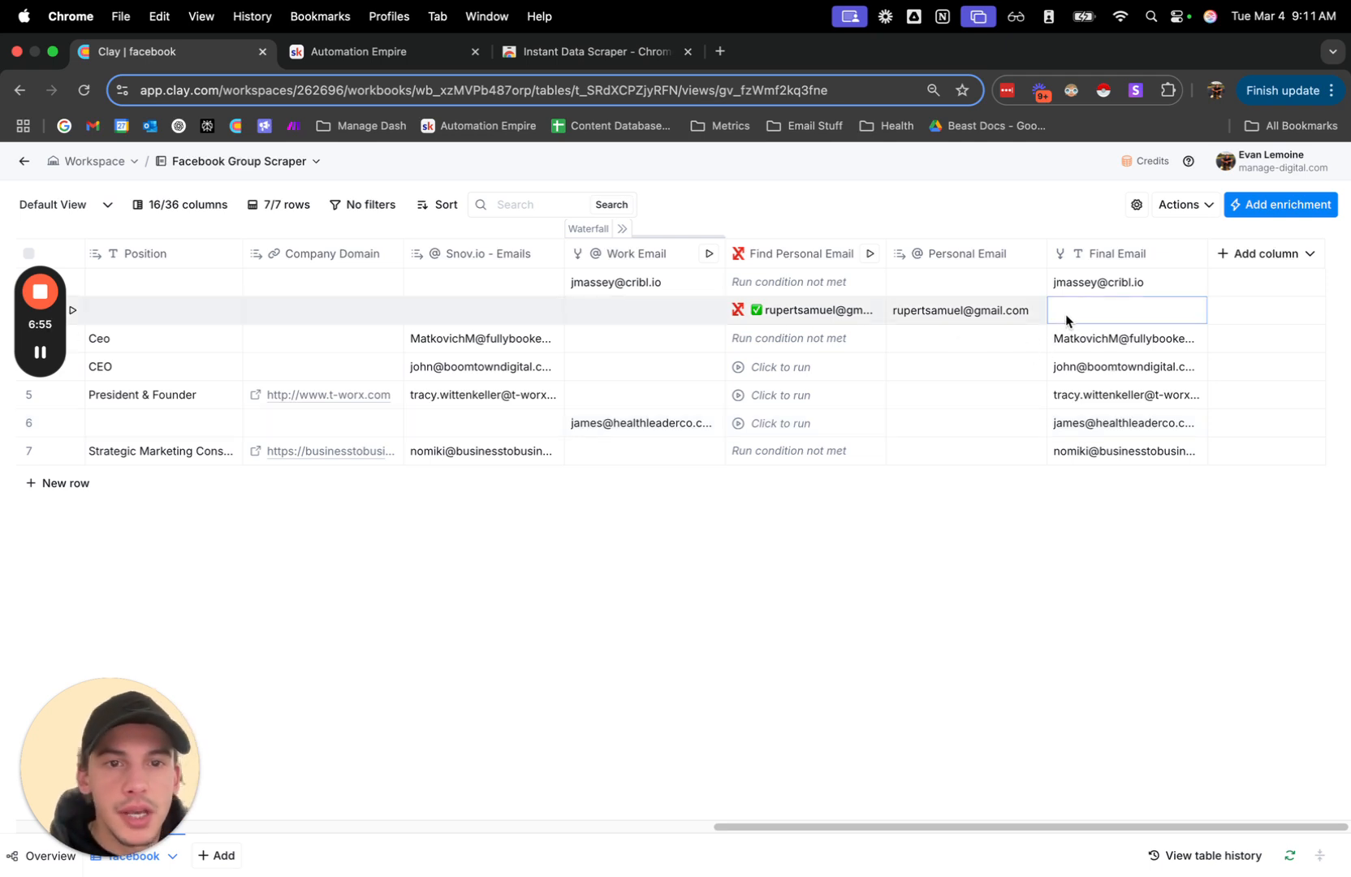
scroll(957, 338, left, 3)
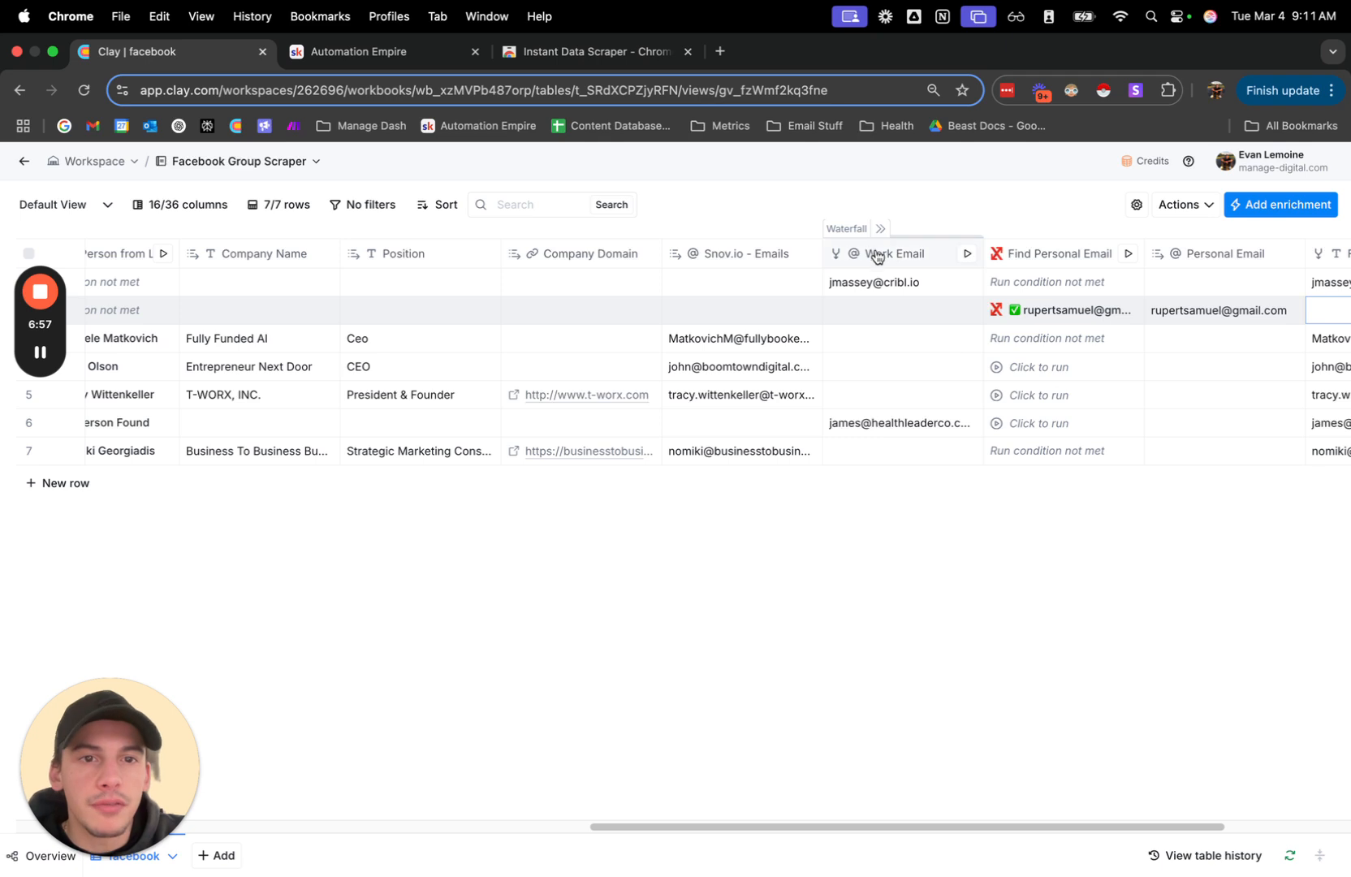
scroll(887, 273, left, 5)
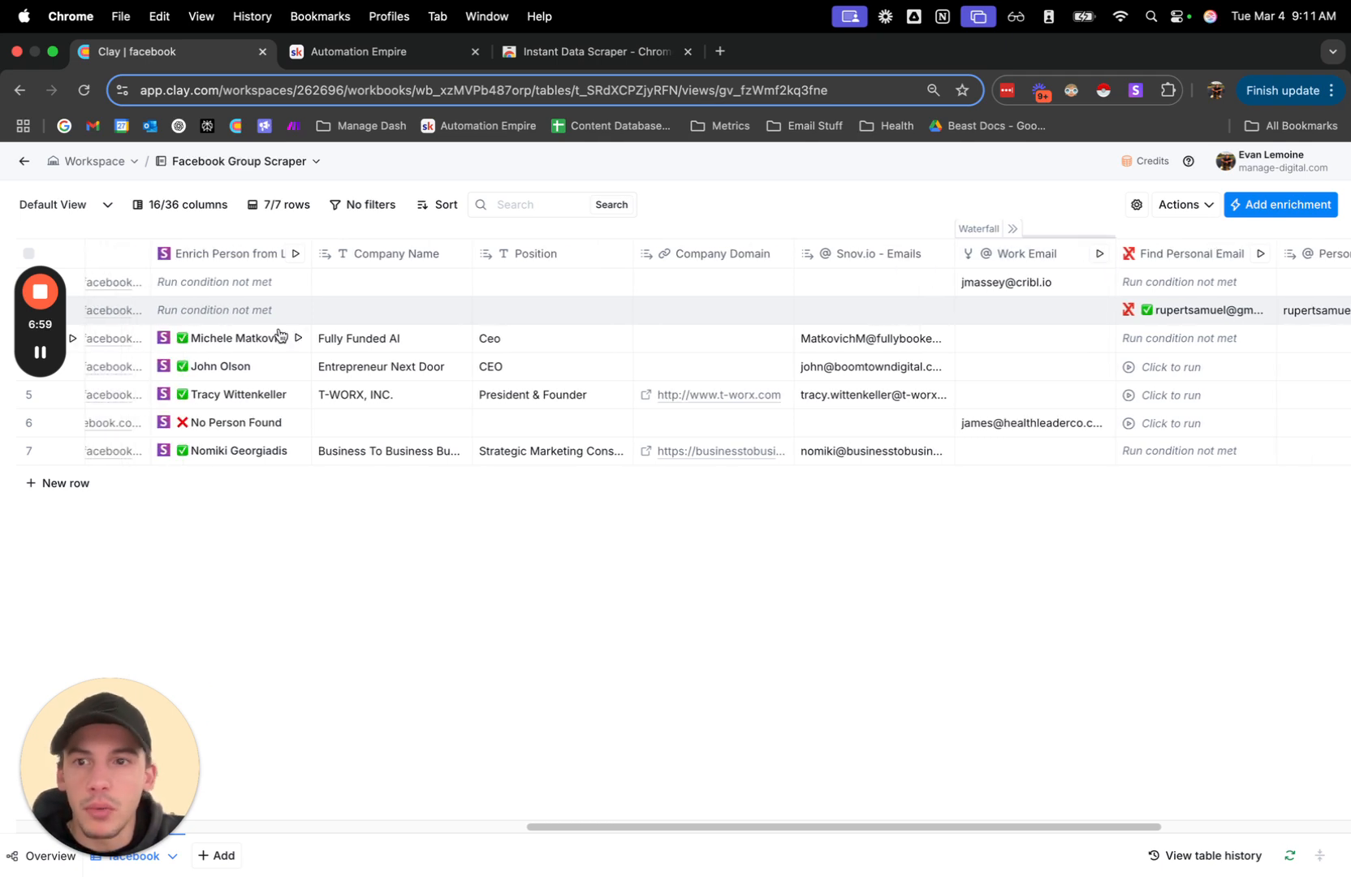
scroll(601, 274, right, 8)
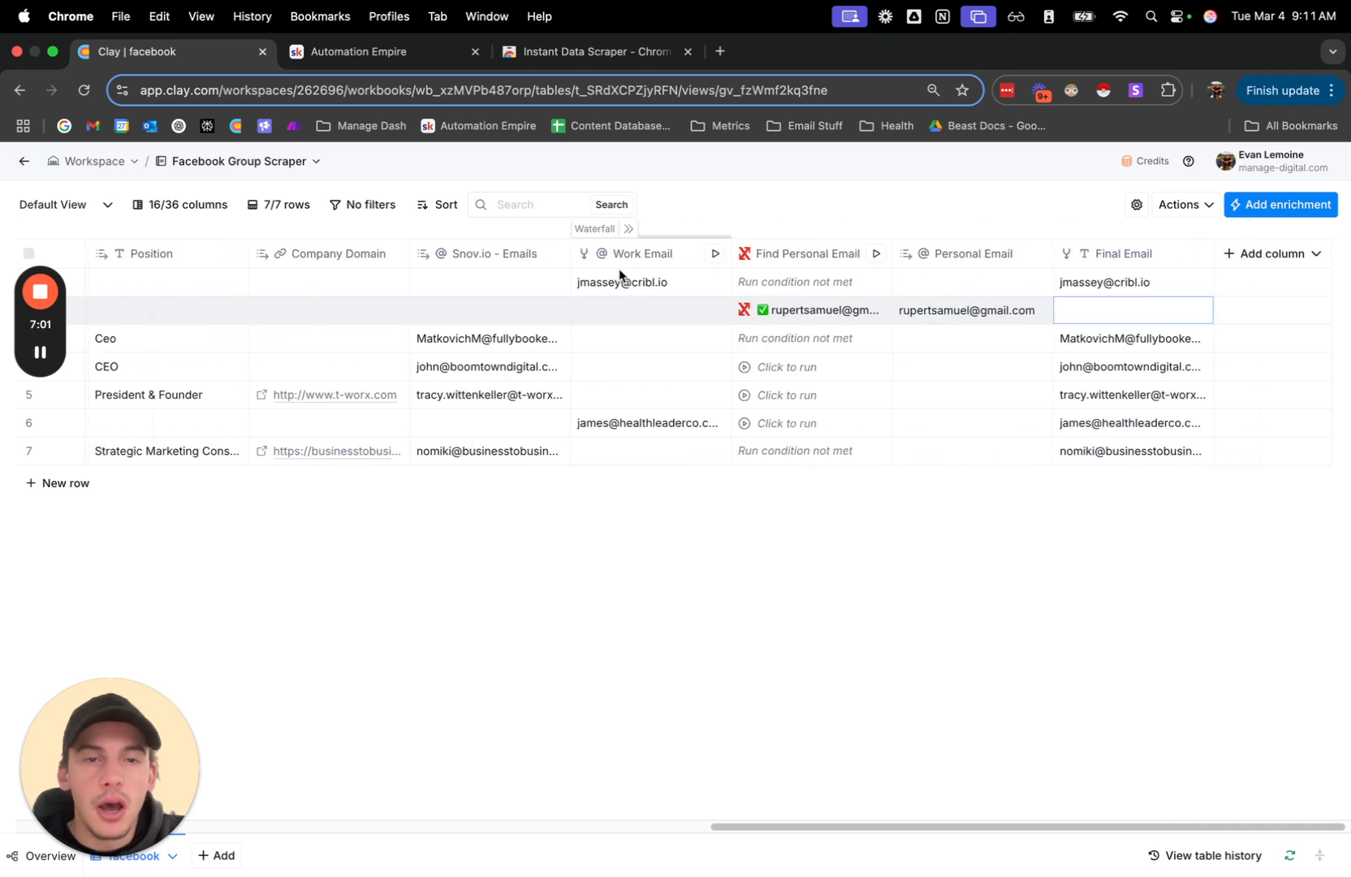
Review the Find Personal Email column's settings and the third row's cell details in that column, closing both.
click(842, 266)
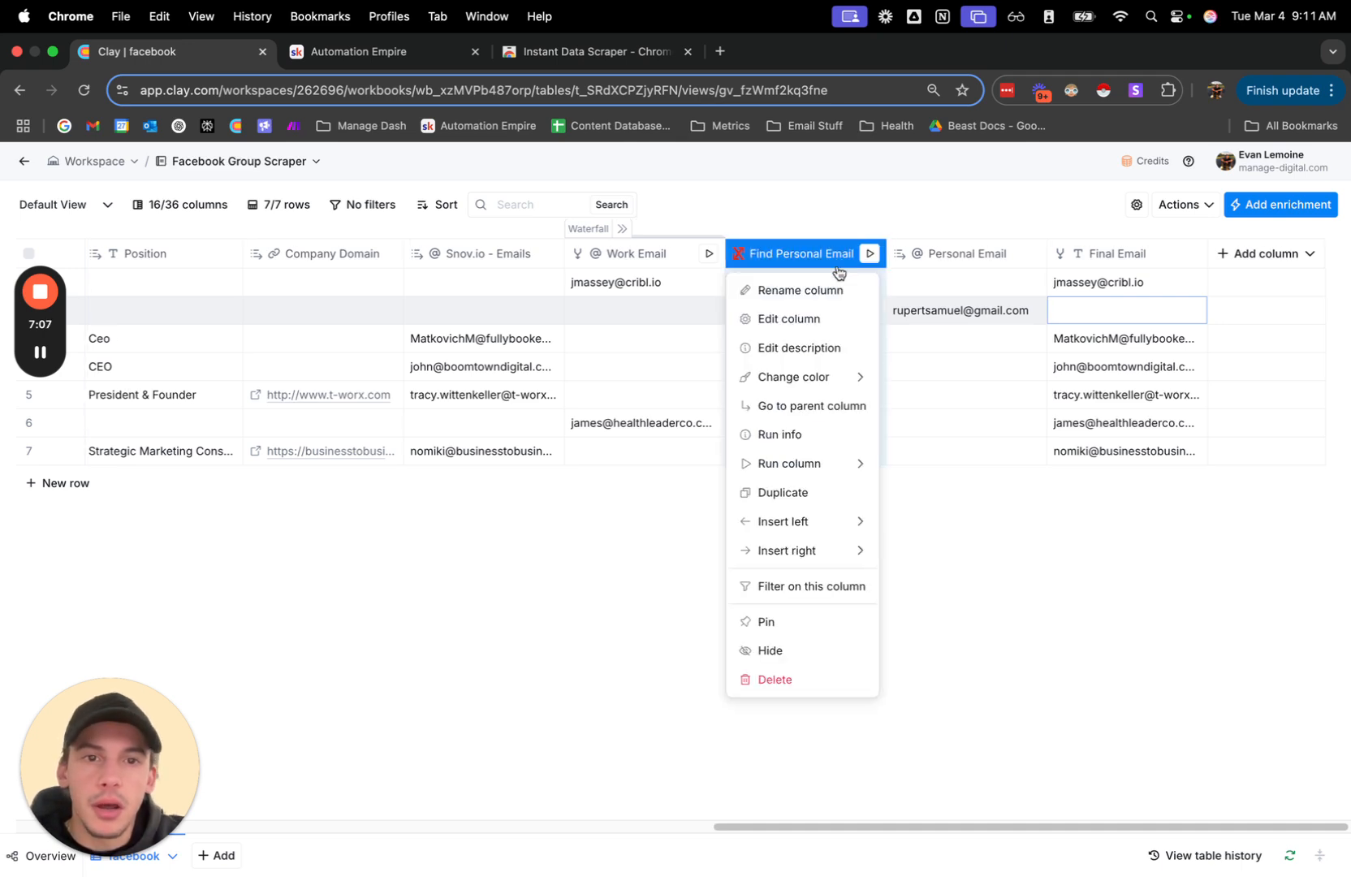
click(804, 315)
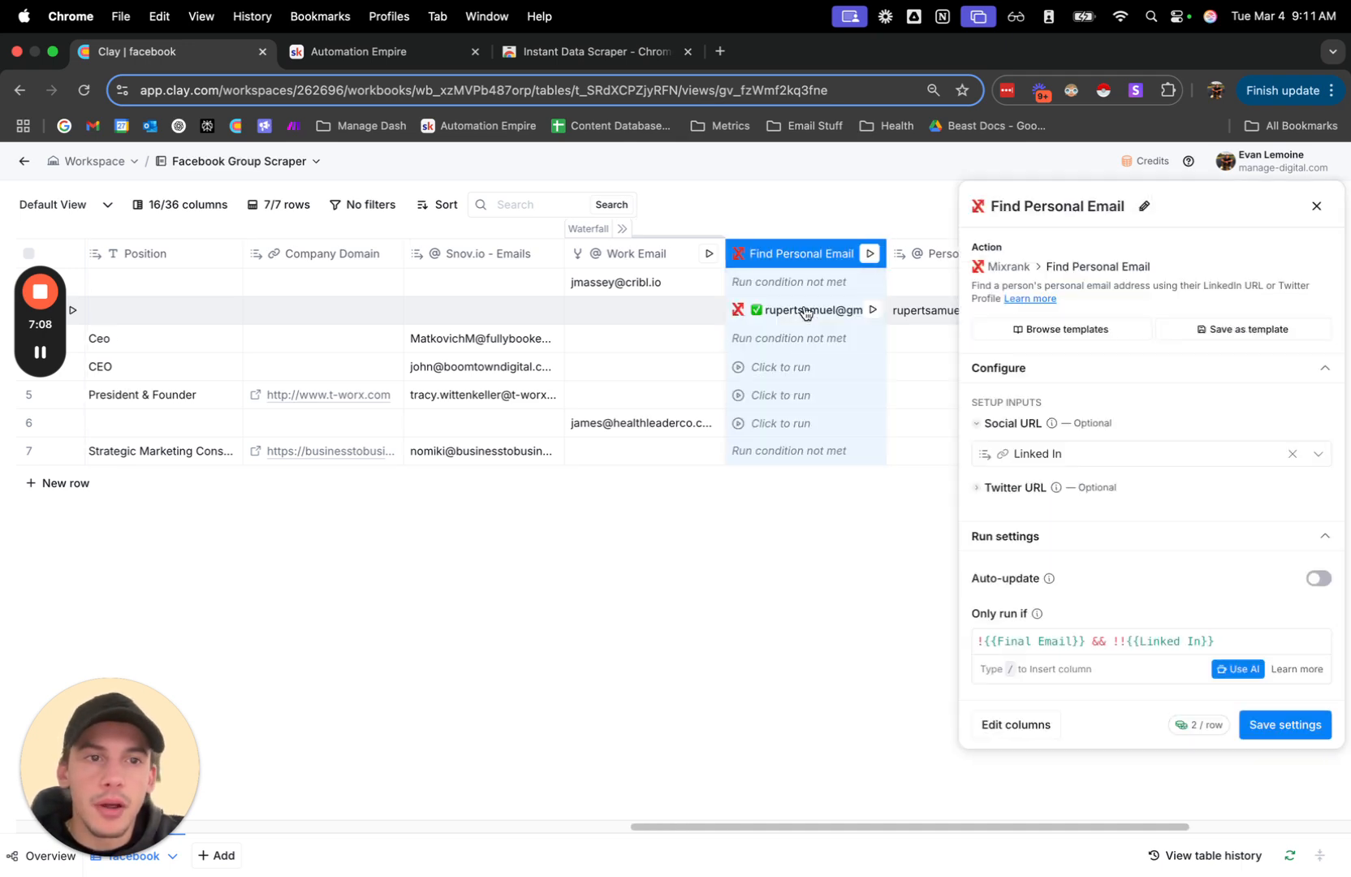
click(1317, 208)
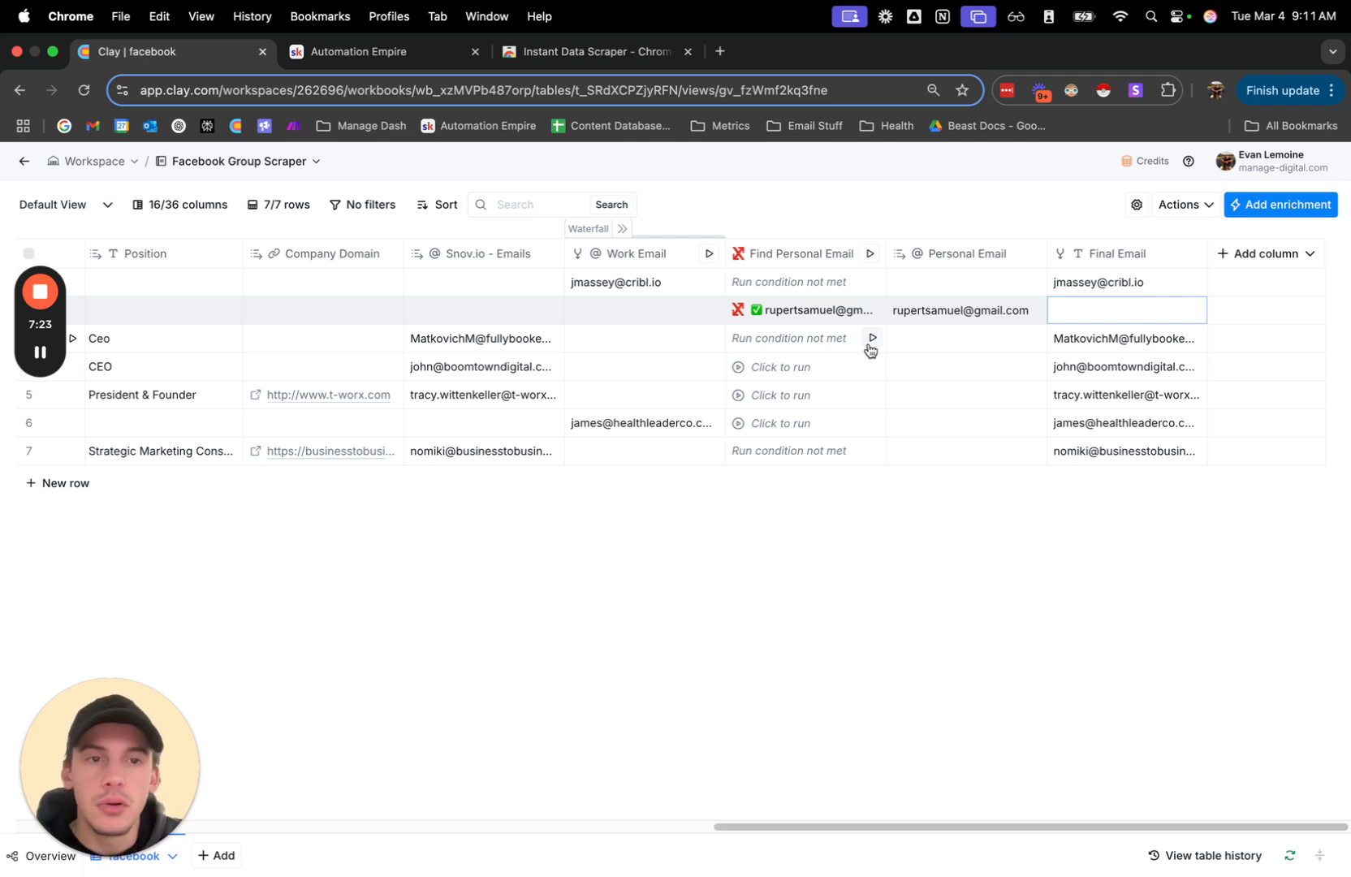
click(778, 341)
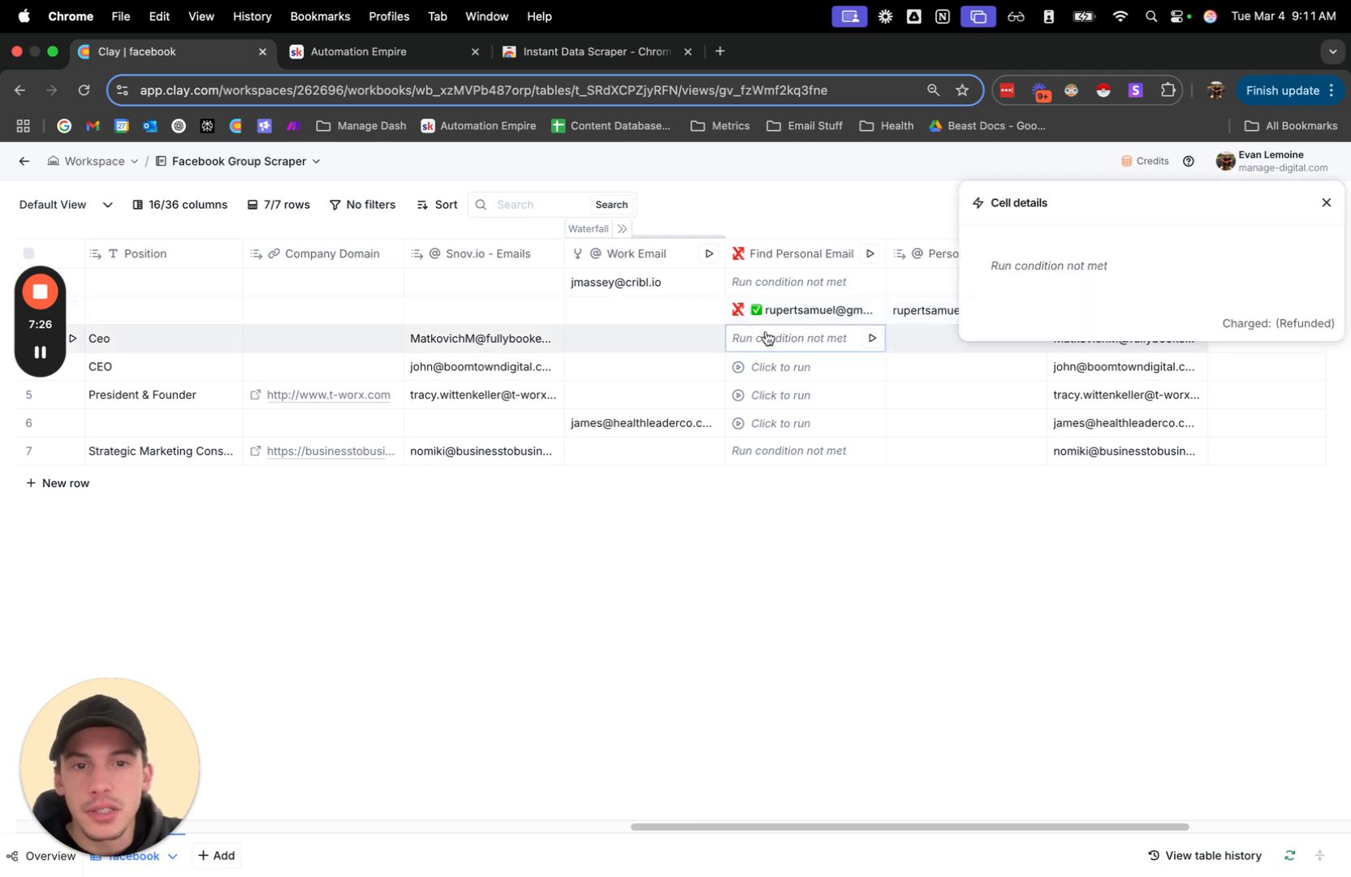
click(1328, 203)
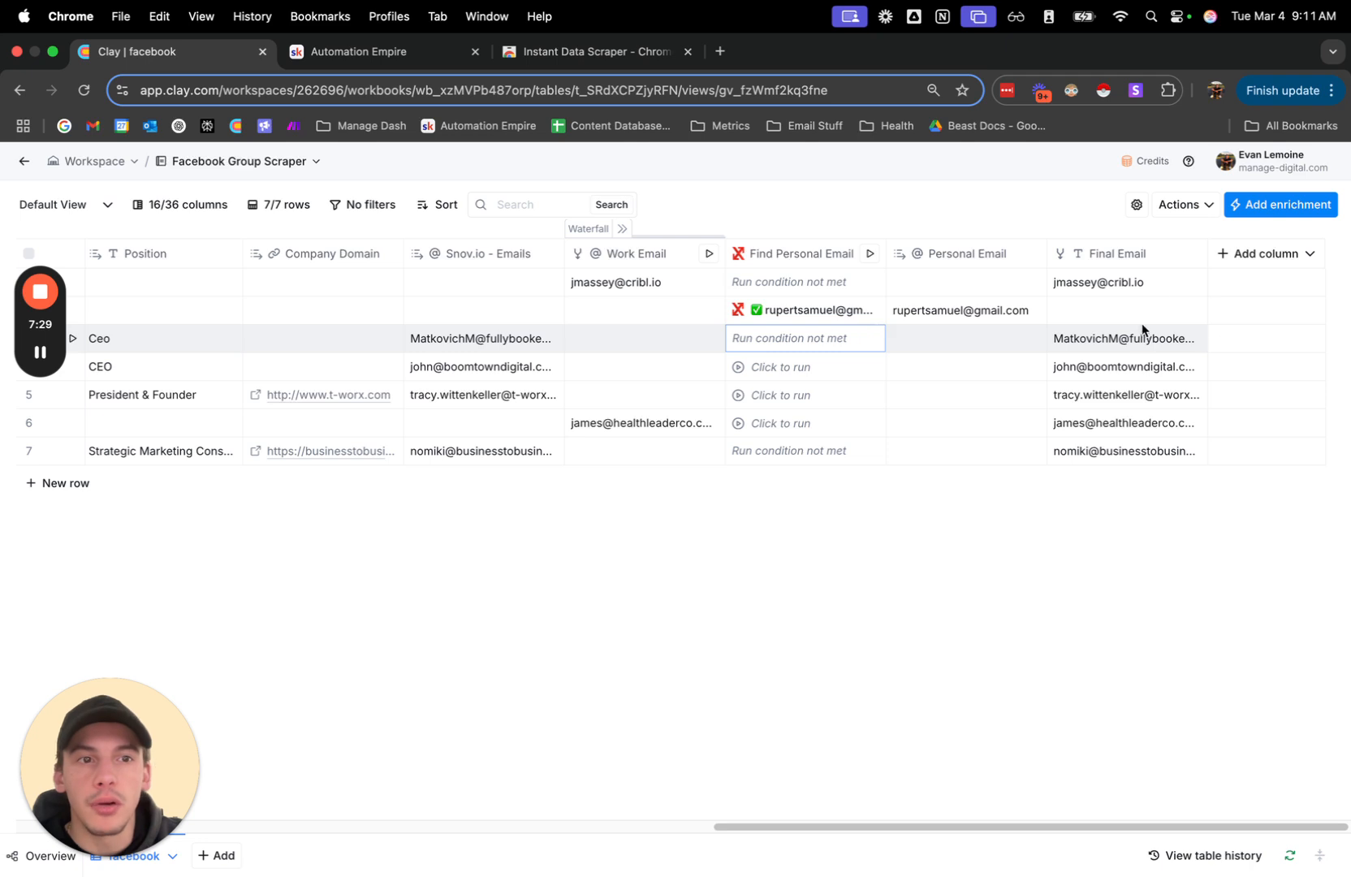
Highlight the Final Email cells from the first to the seventh row and return to the table's first columns.
click(1146, 258)
click(1034, 226)
click(1126, 282)
drag(1126, 282, 1135, 451)
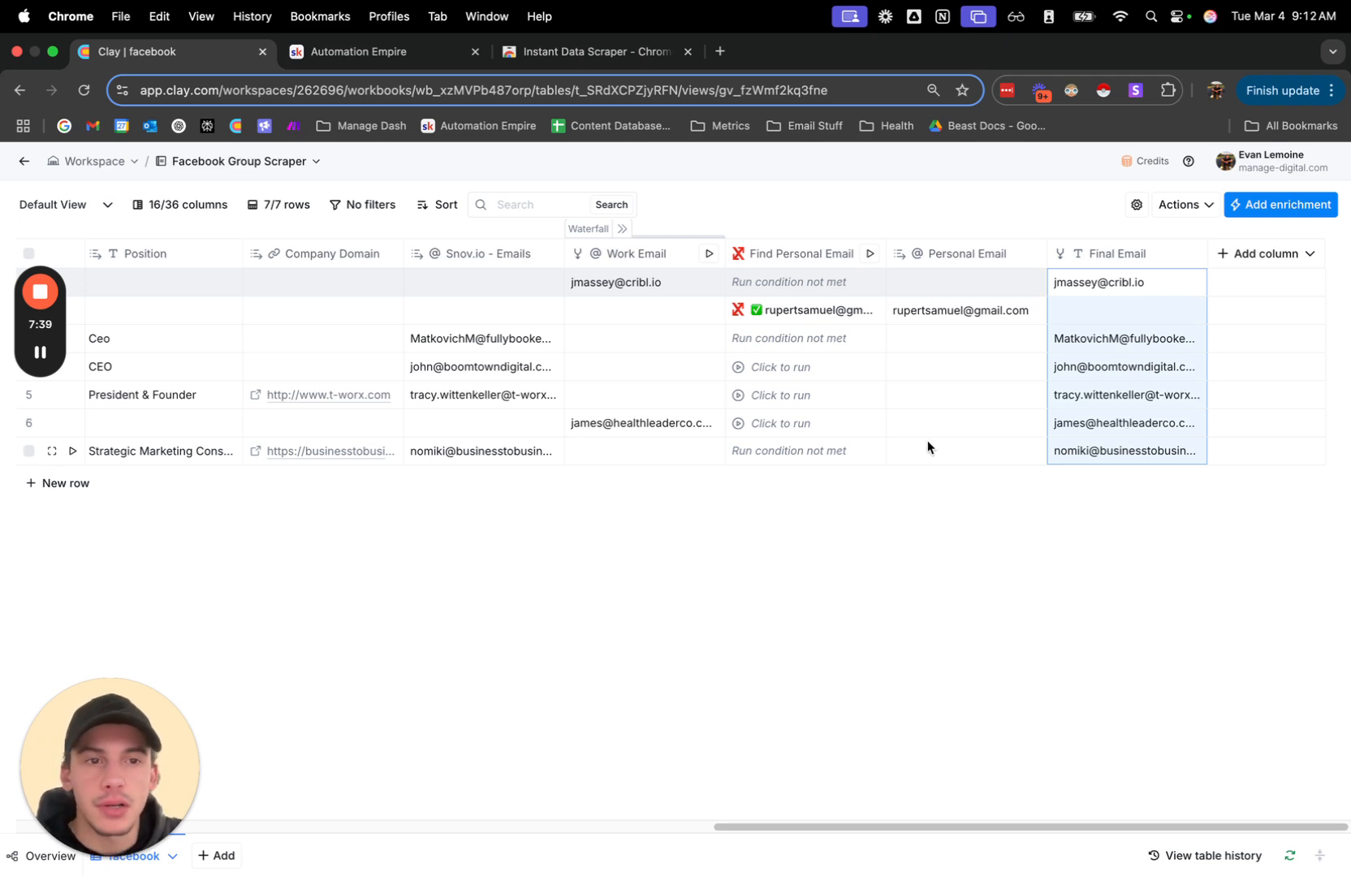
scroll(926, 440, left, 10)
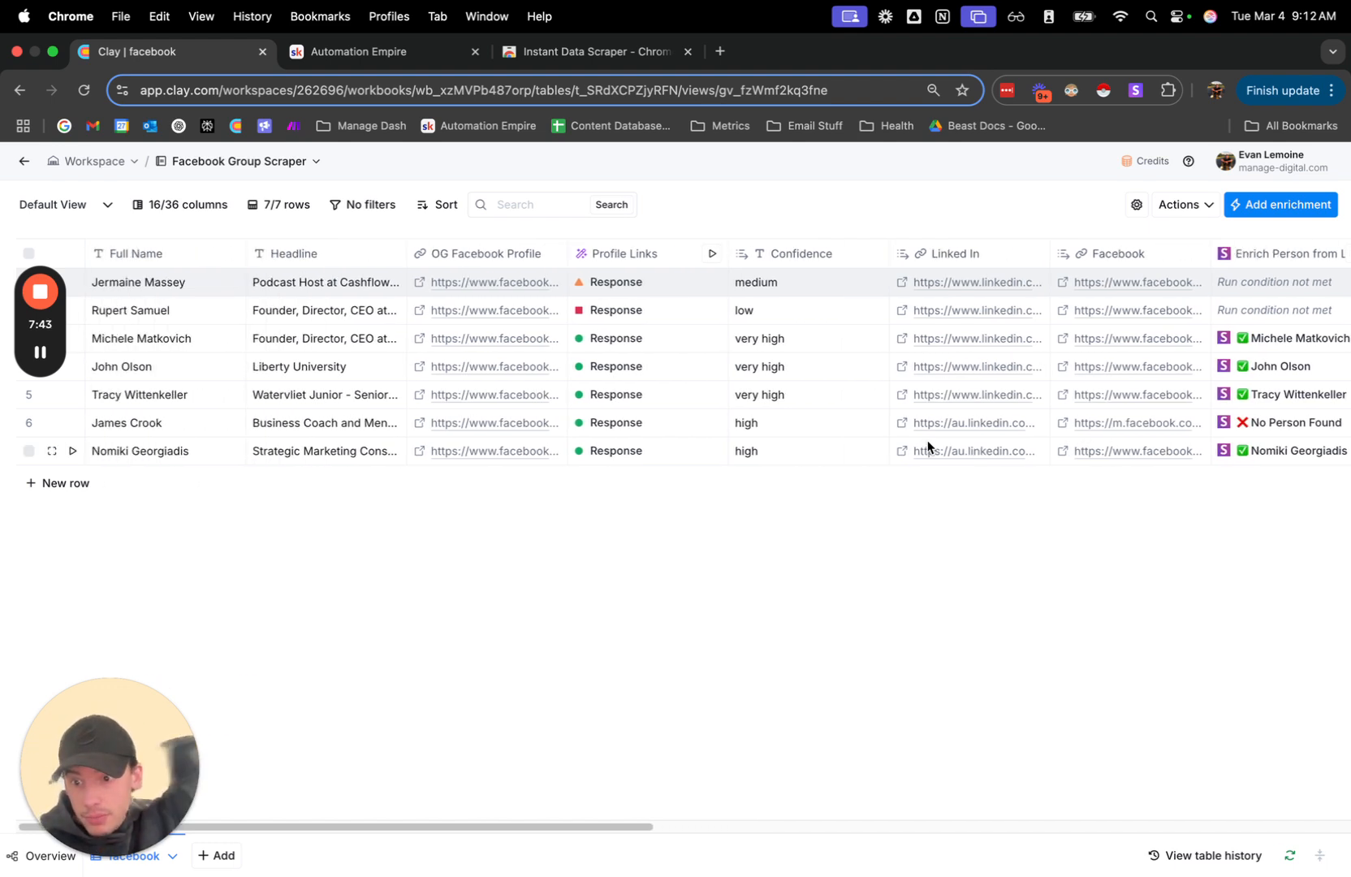
Switch to the Automation Empire Skool community and open the Clay Templates course in its classroom.
click(372, 50)
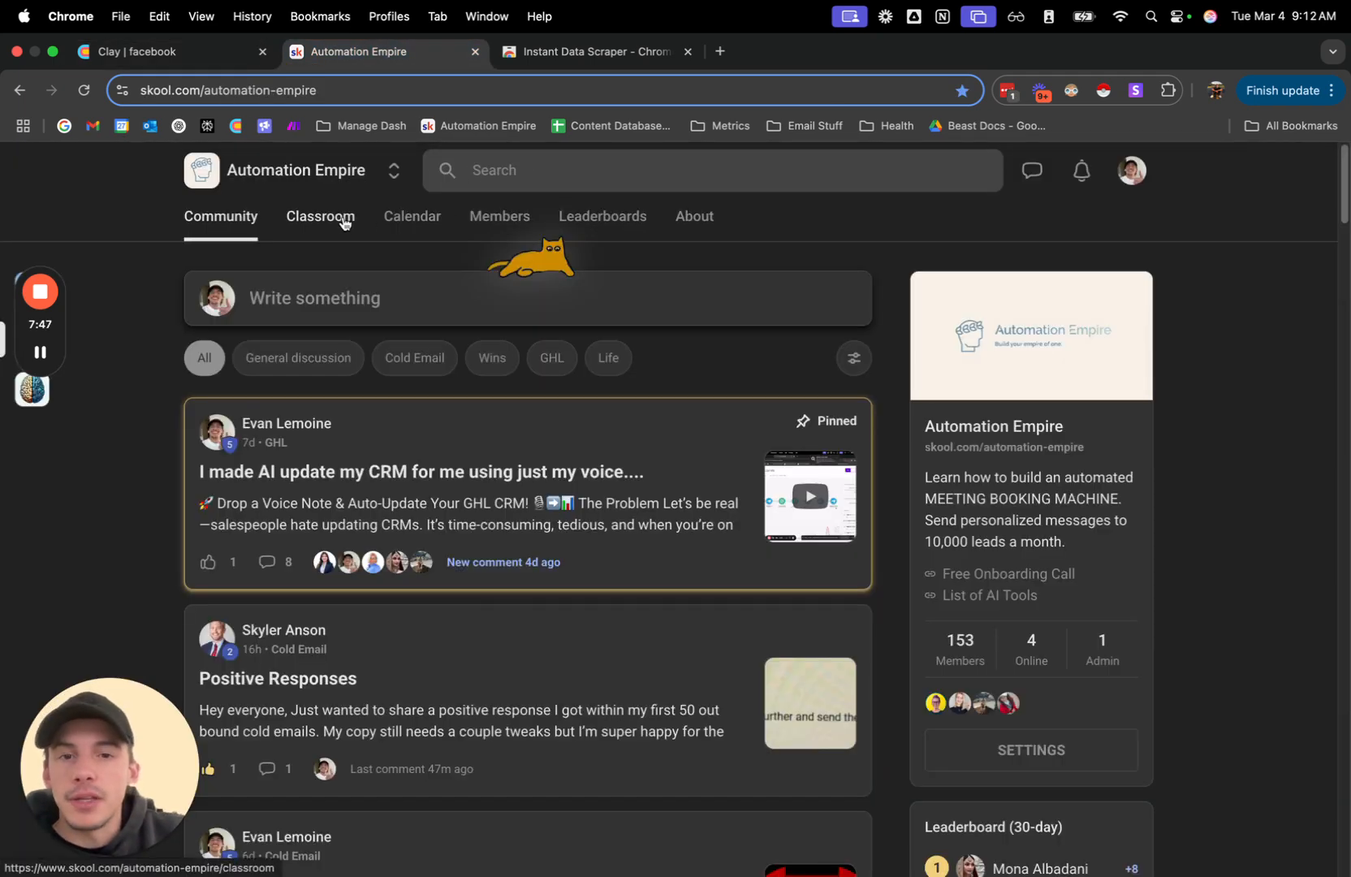
click(321, 217)
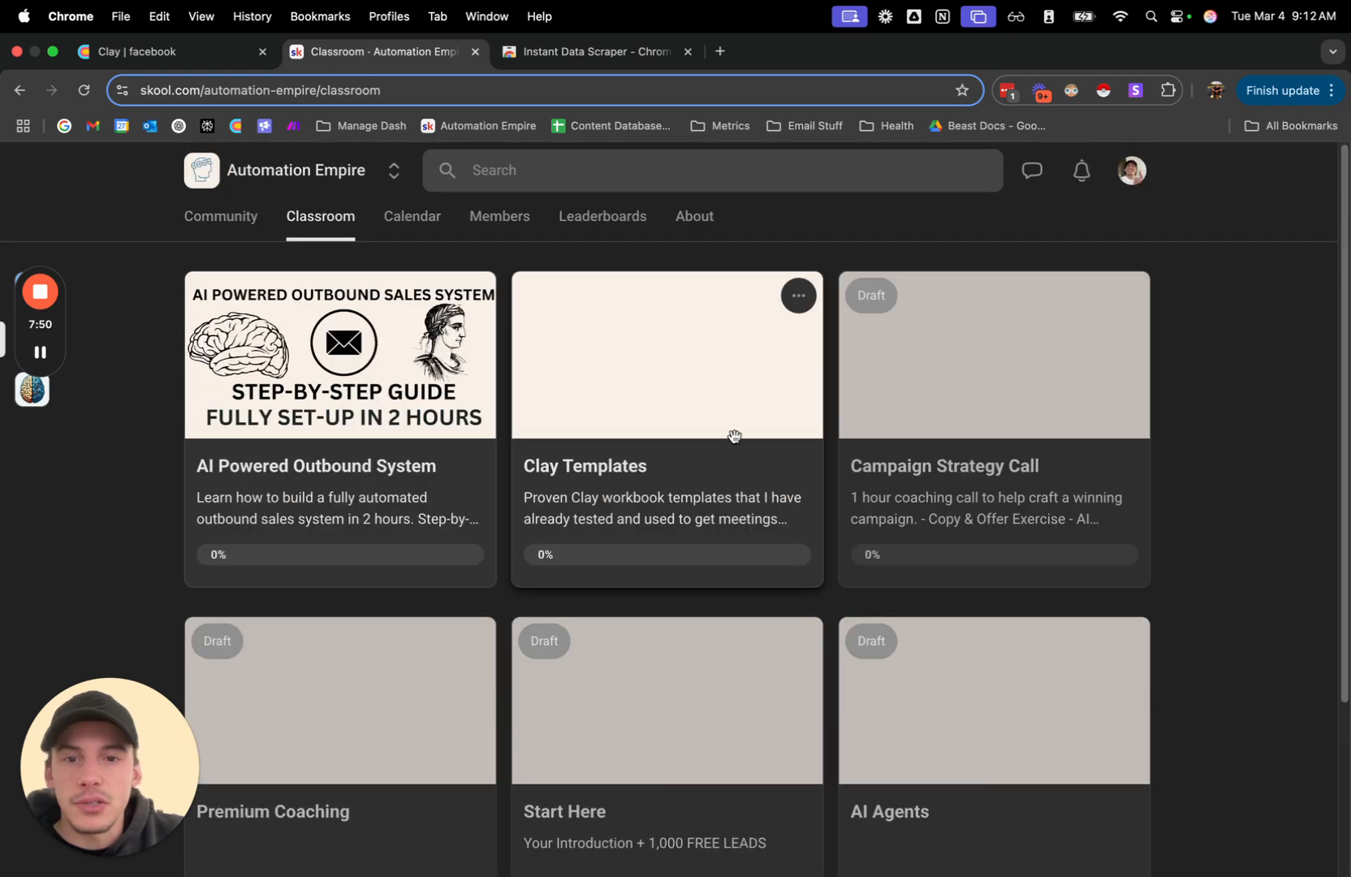
click(734, 437)
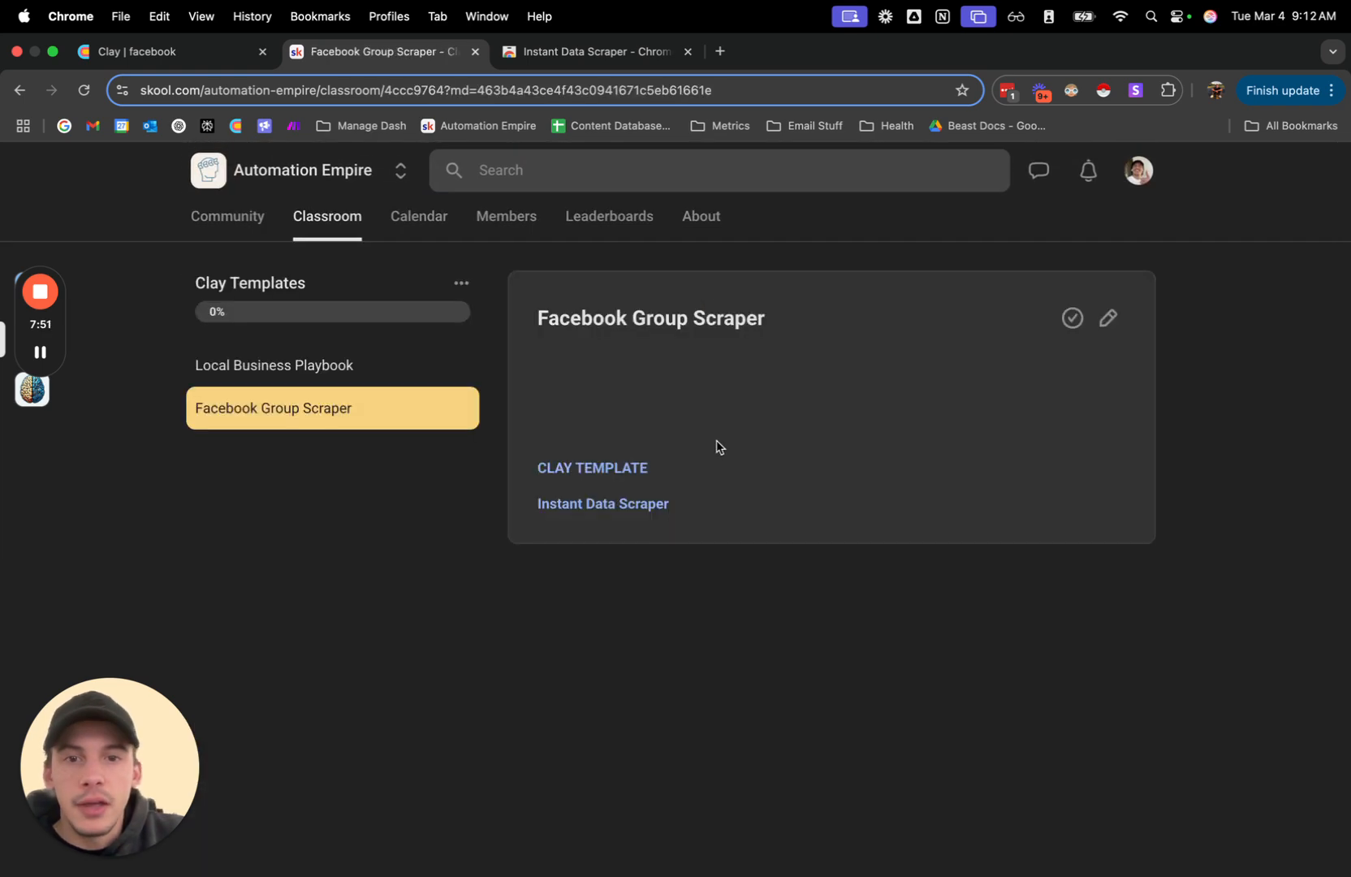
View the Local Business Playbook and Facebook Group Scraper lessons and return to the community feed.
click(315, 364)
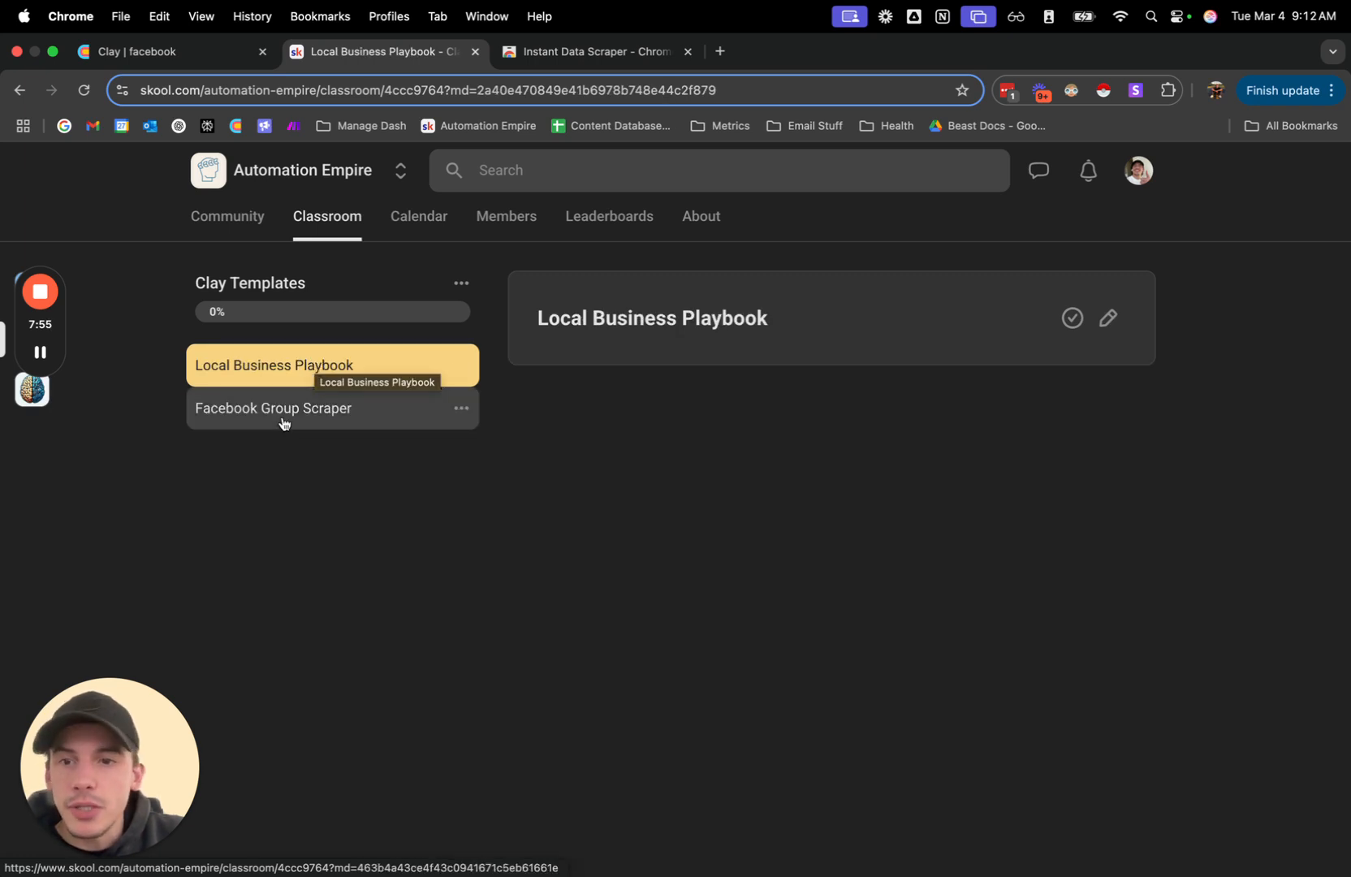
click(276, 426)
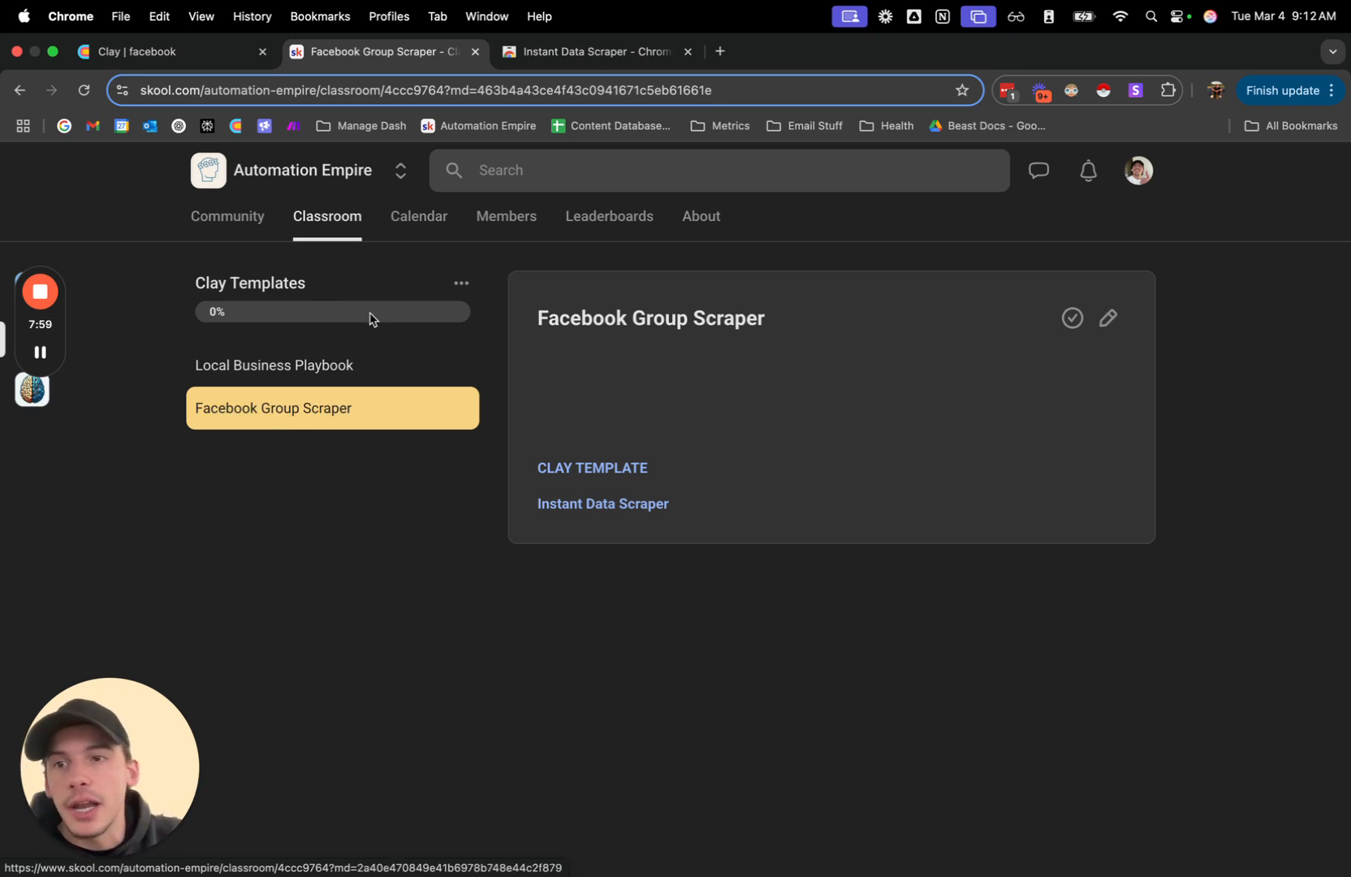
click(229, 217)
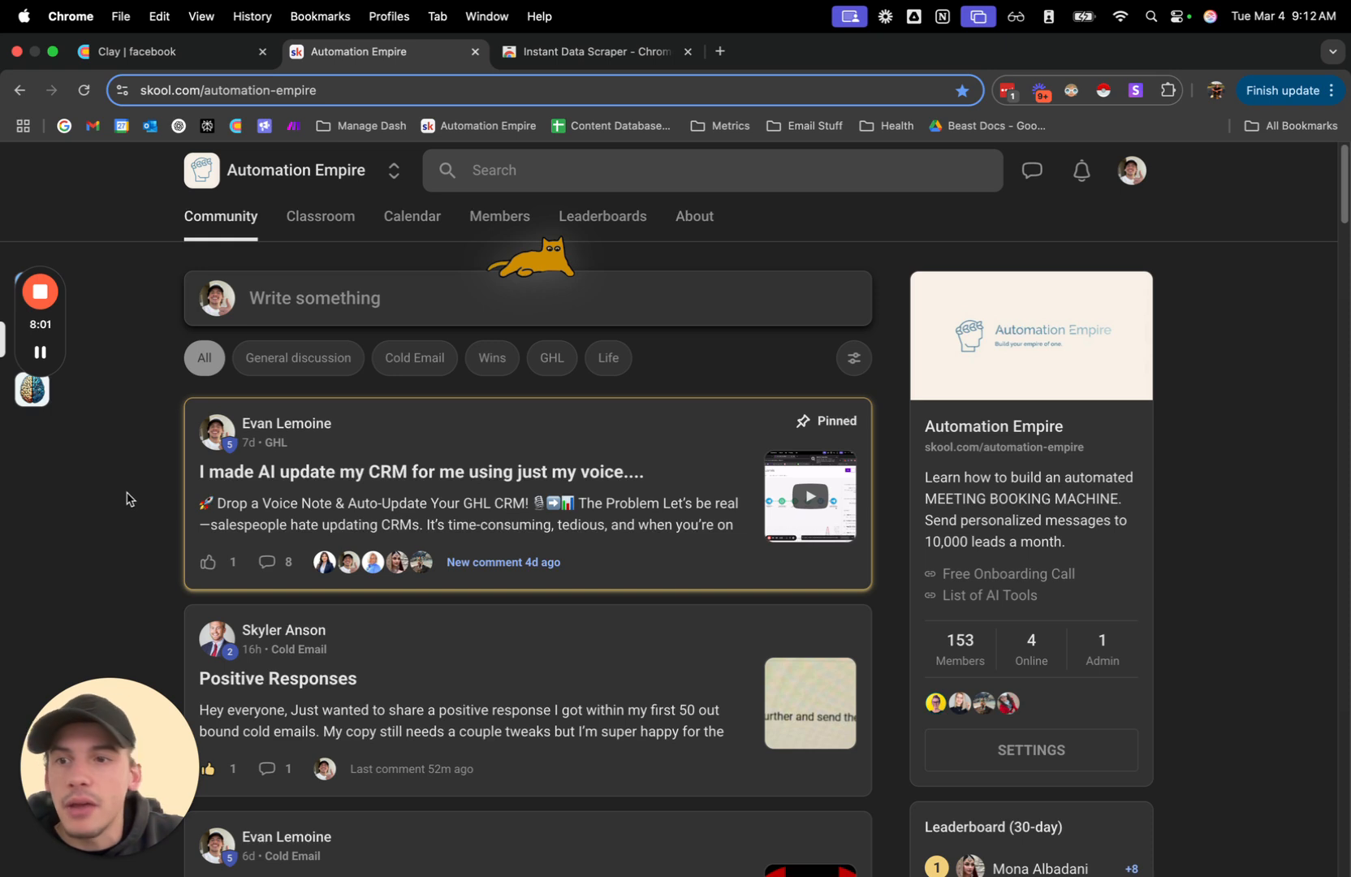